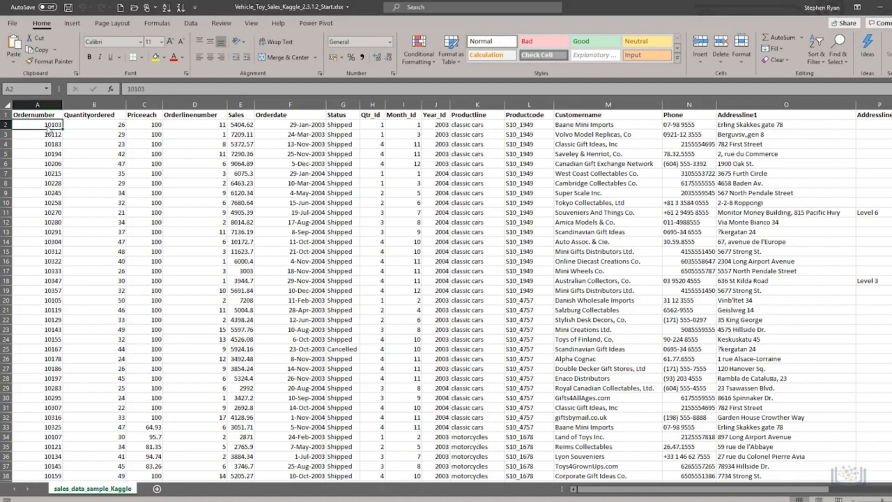
- Turn on column filters for the sales data's header row
click(190, 24)
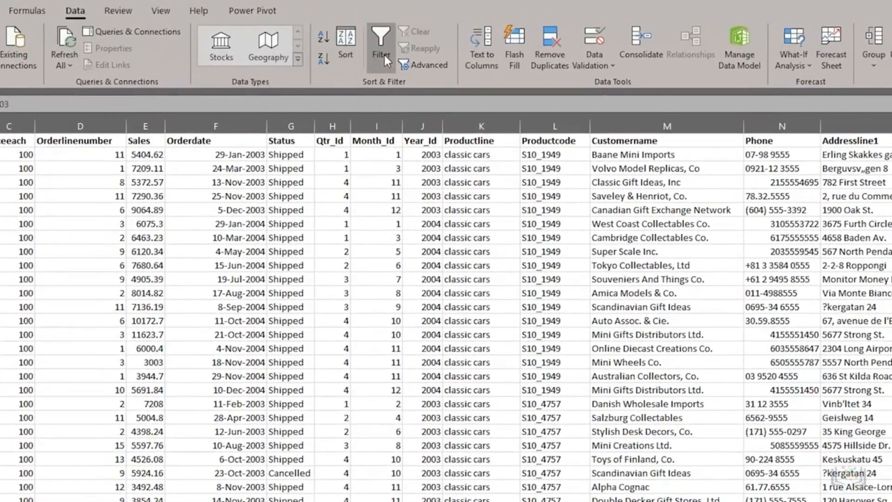
click(409, 54)
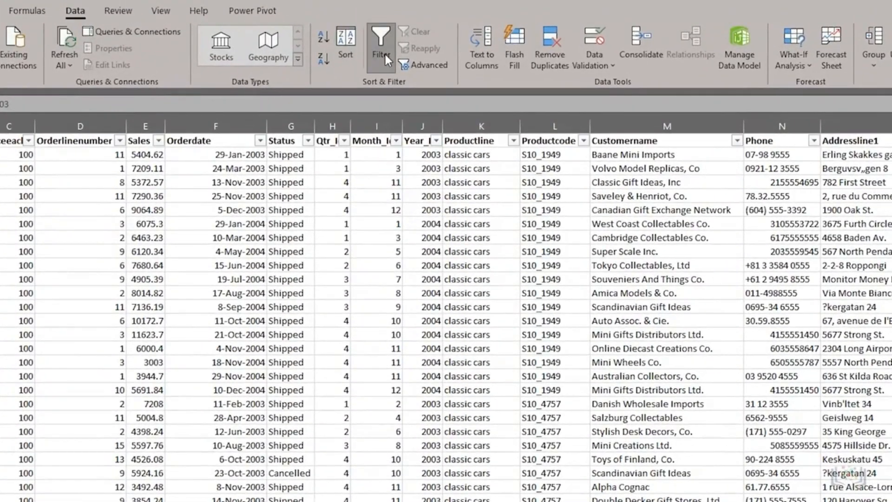
- Examine the filter choices offered for the Orderdate, Productline and Customername columns
scroll(562, 388, up, 3)
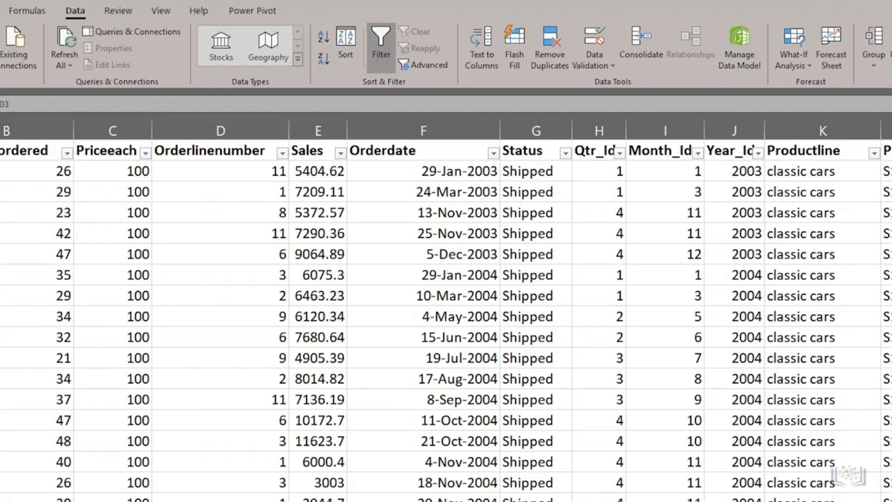
scroll(446, 307, right, 2)
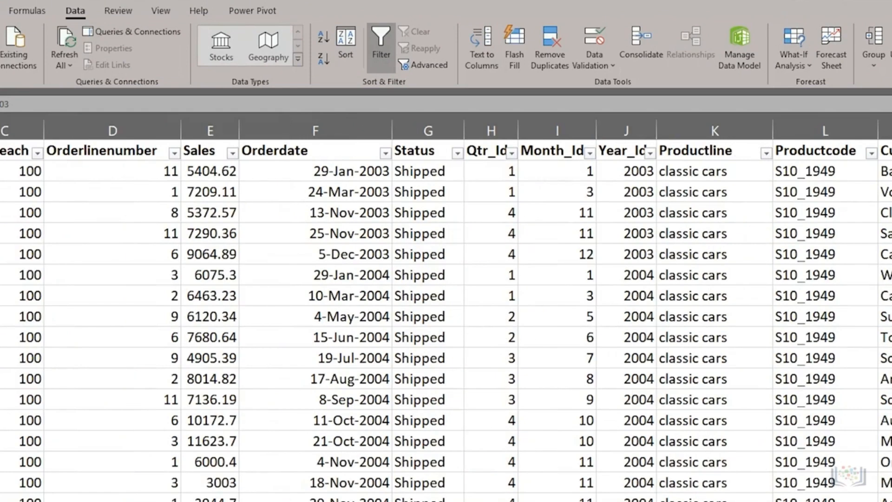
scroll(446, 307, right, 2)
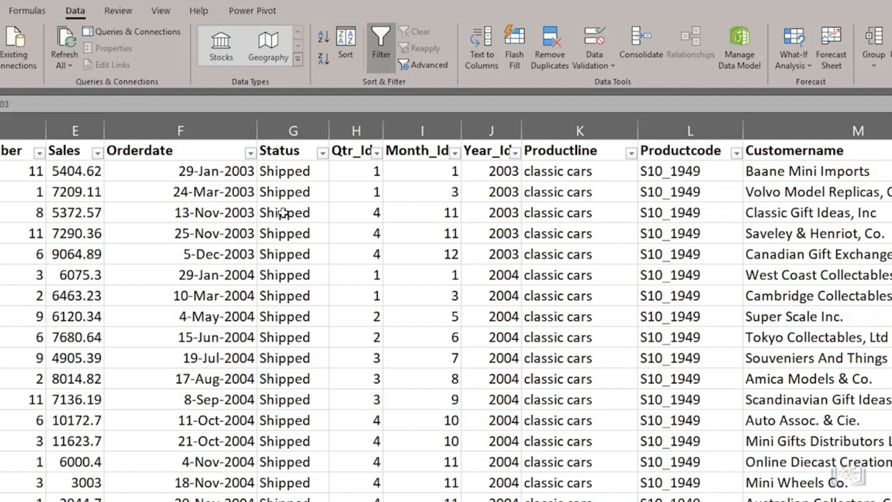
click(251, 154)
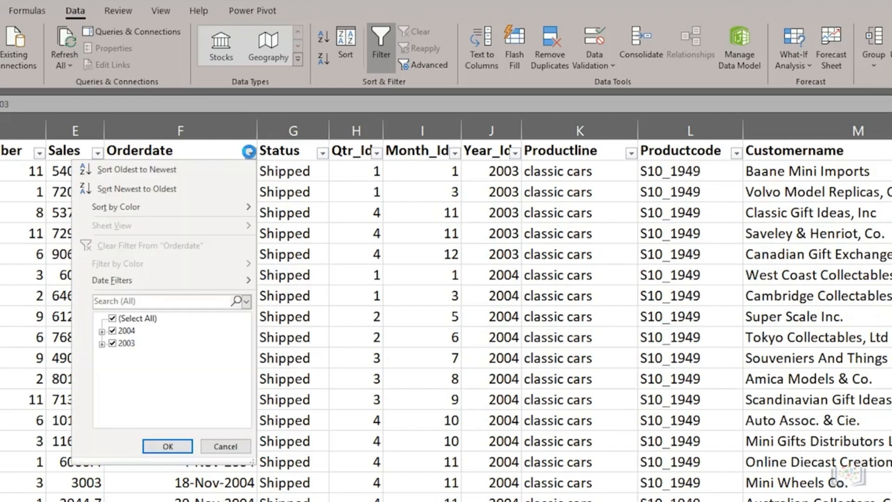
click(630, 154)
click(630, 153)
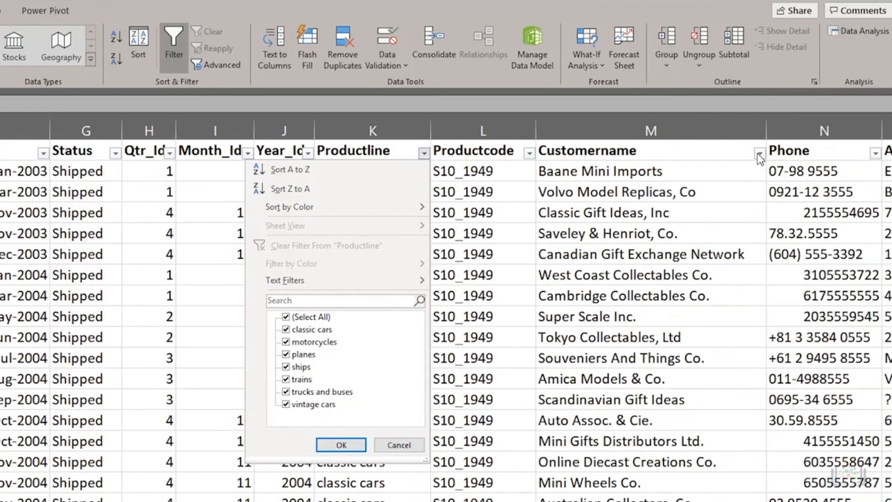
click(758, 154)
click(758, 154)
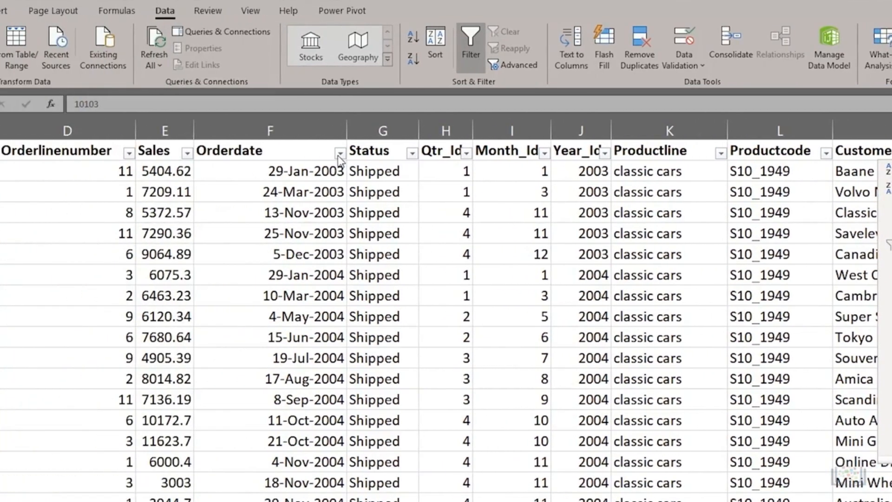
- Filter the Orderdate column to 2004 orders only by excluding 2003
click(339, 156)
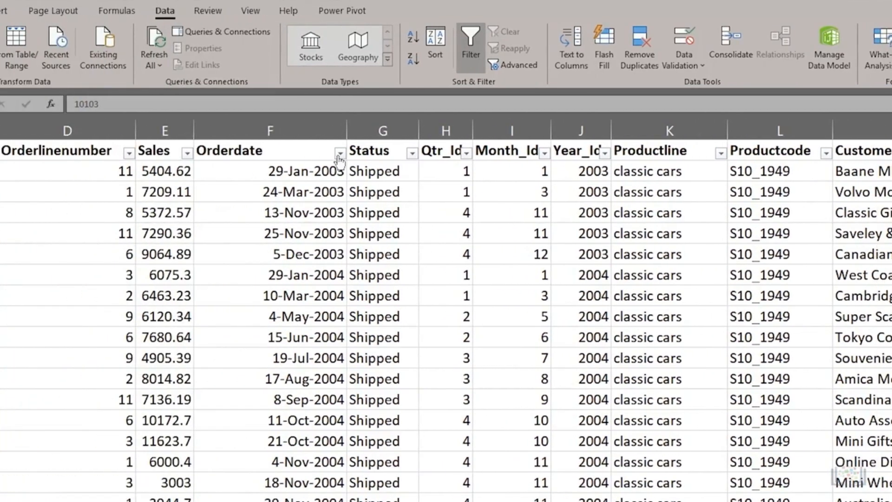
click(337, 155)
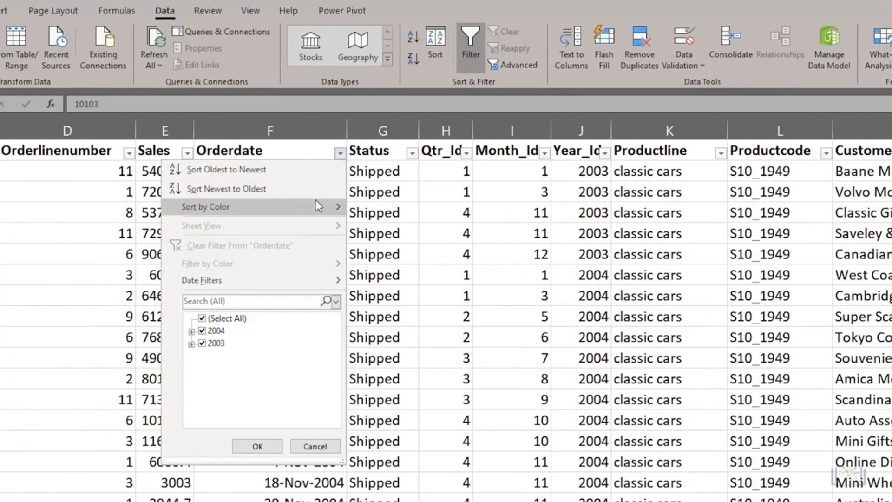
click(202, 344)
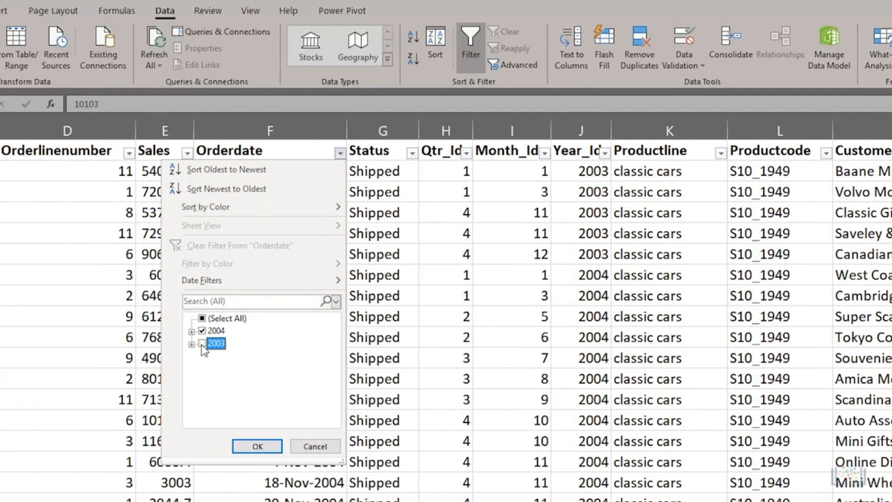
click(258, 447)
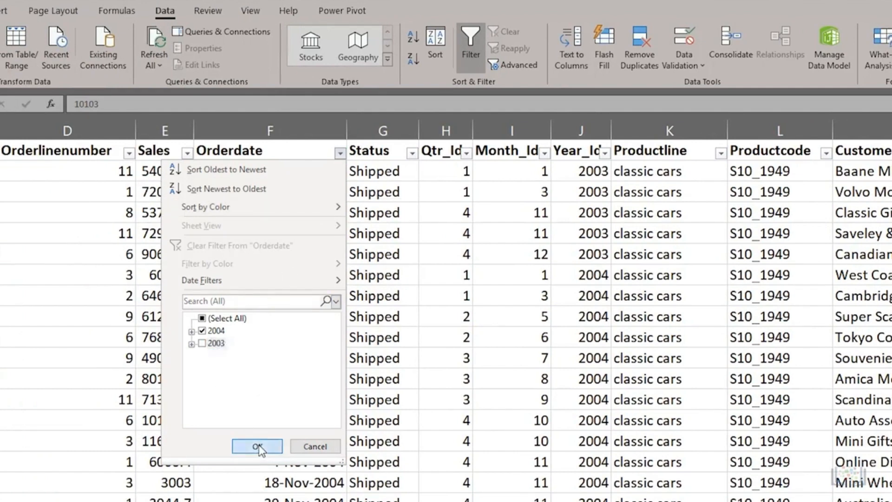
click(158, 150)
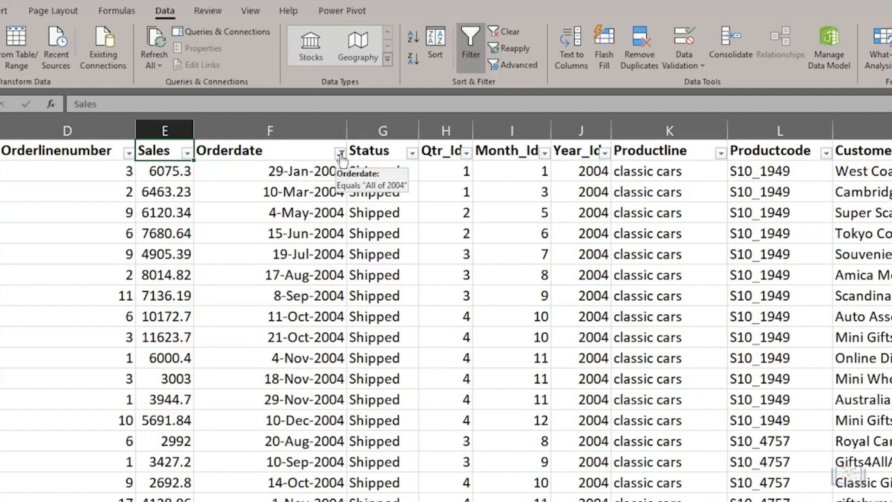
- Inspect the months listed under 2004 in the Orderdate filter and close it with the selection as is
click(340, 153)
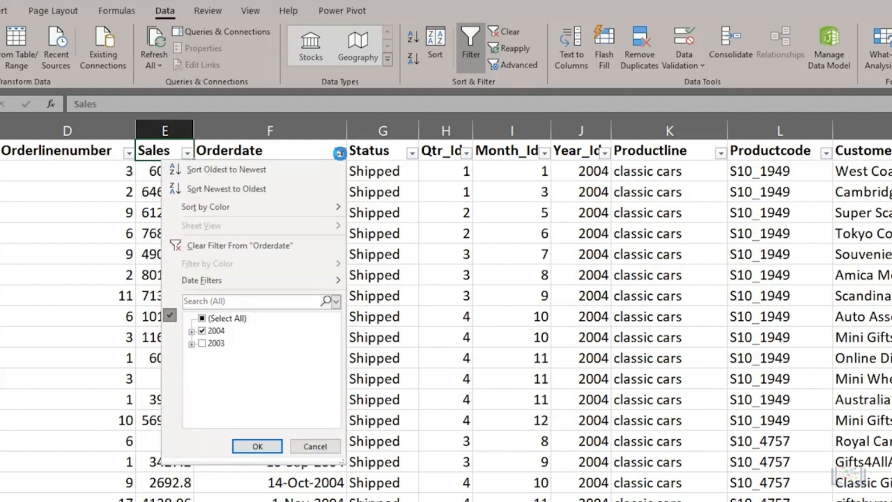
click(191, 331)
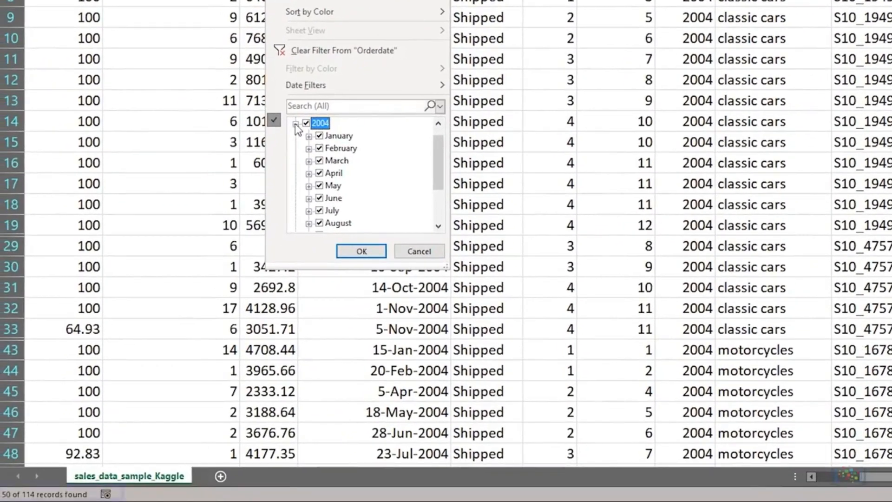
click(295, 124)
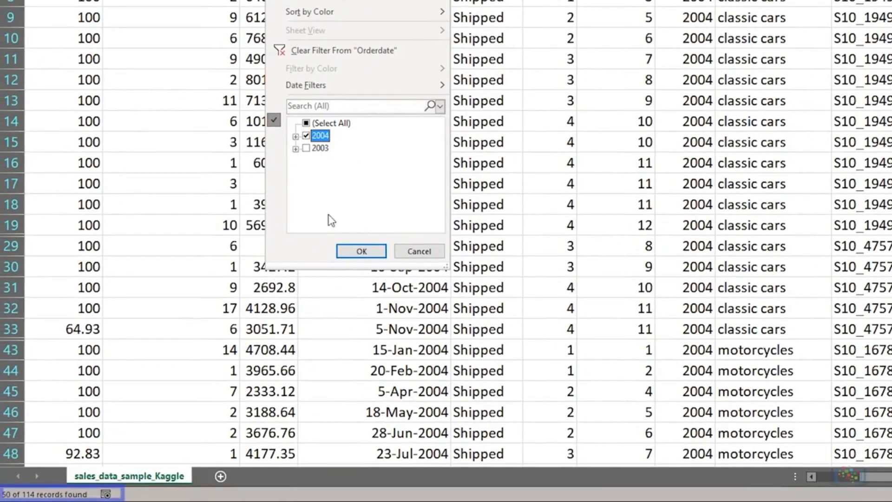
click(361, 251)
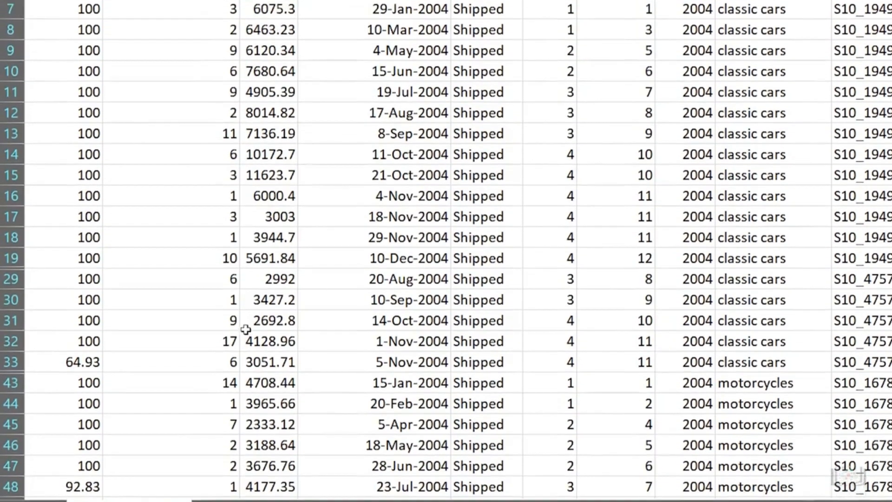
- Clear the filter from the Orderdate column
click(262, 289)
key(ctrl+Up)
click(445, 153)
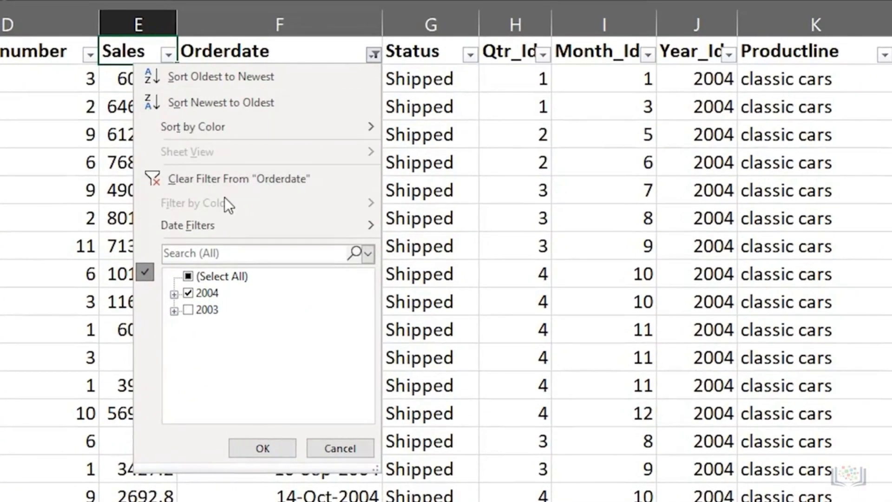
click(188, 277)
click(189, 277)
click(189, 276)
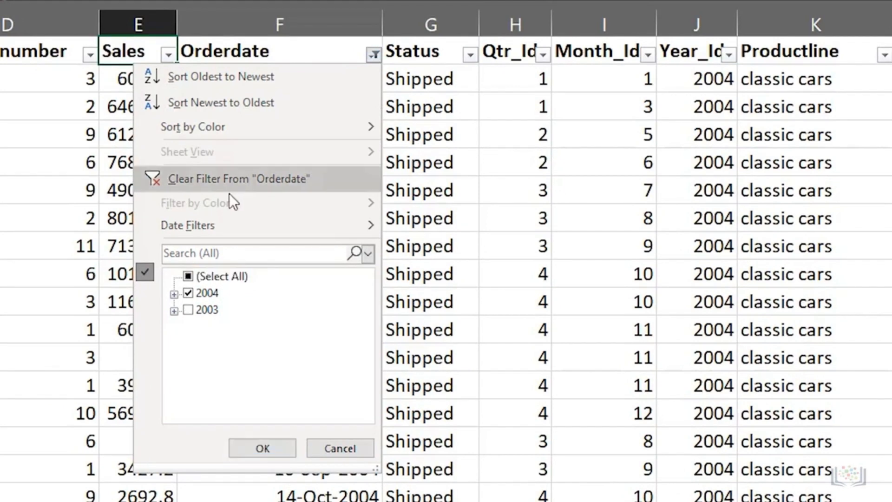
click(230, 181)
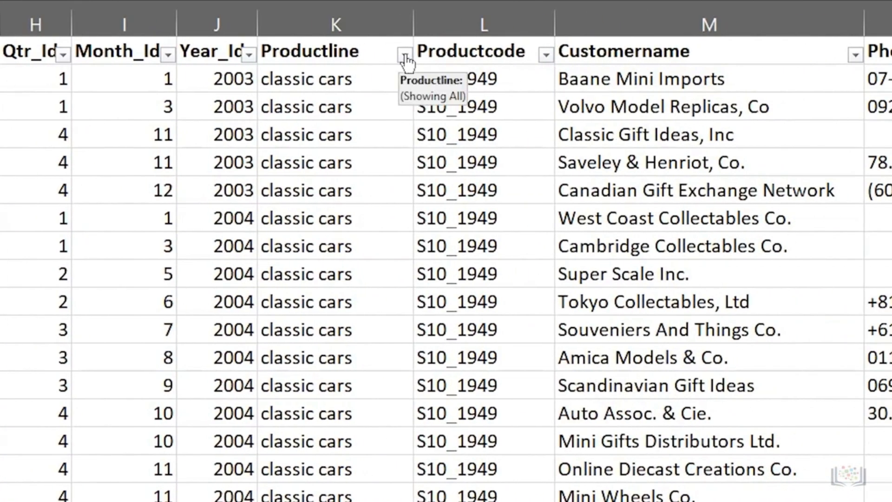
- Filter the Productline column to classic cars only, and clear that filter again
click(405, 55)
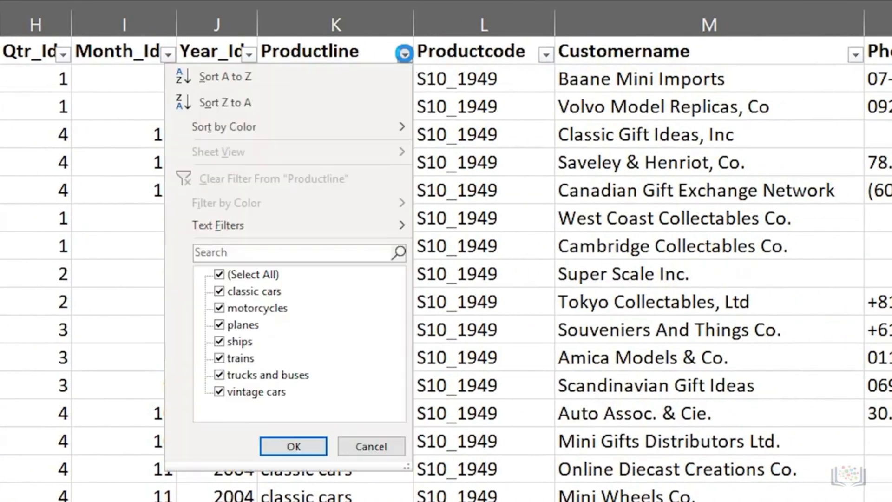
click(219, 274)
click(219, 291)
click(279, 447)
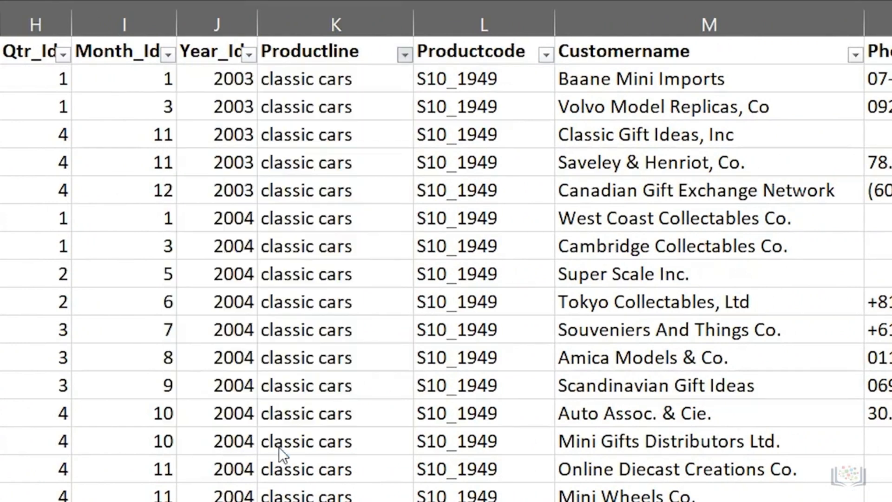
click(406, 59)
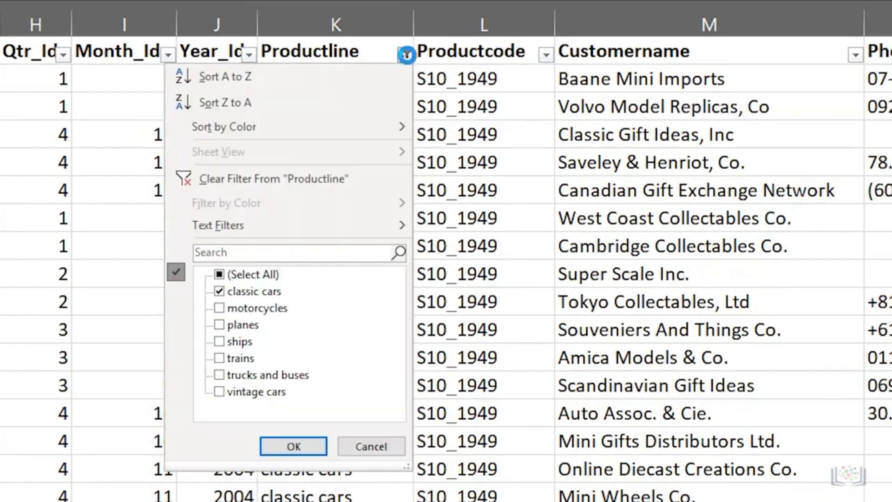
click(251, 174)
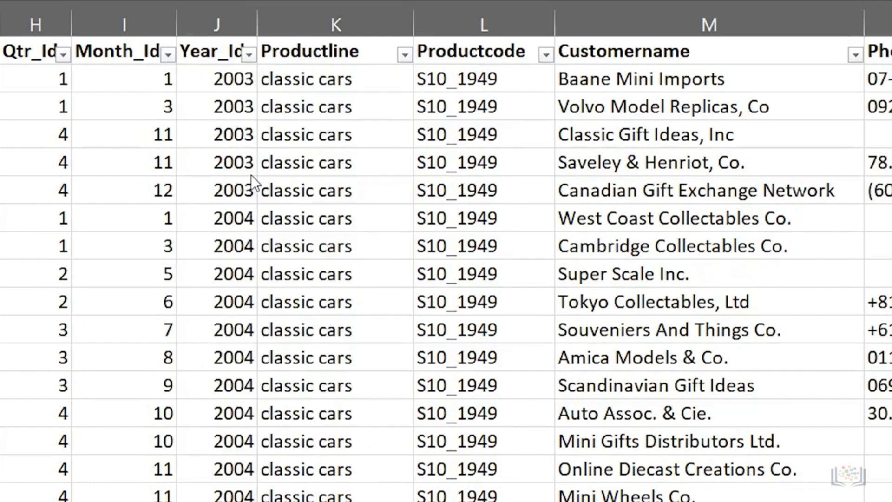
- Filter the Customername column to Mini Gifts Distributors Ltd. only, and clear that filter again
click(856, 56)
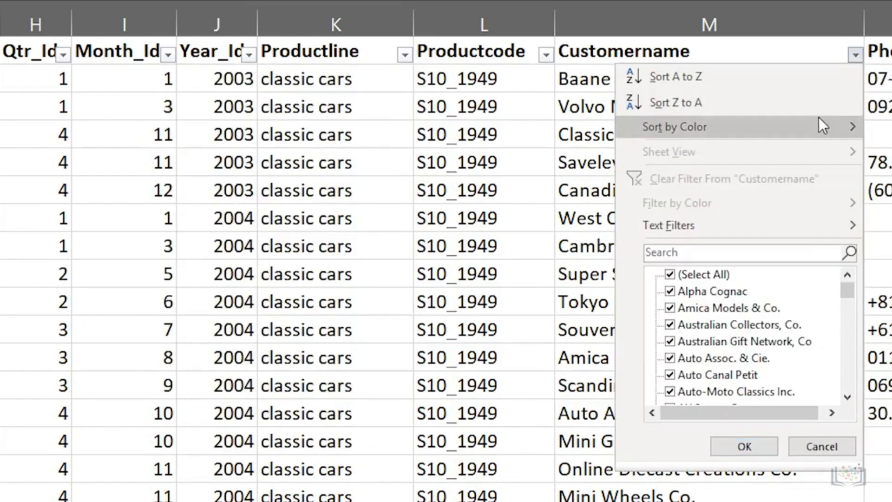
click(669, 275)
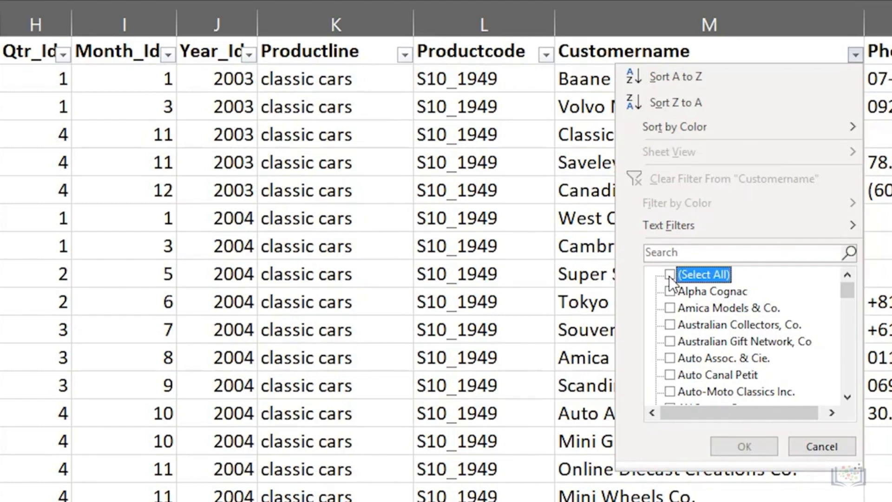
scroll(850, 371, down, 15)
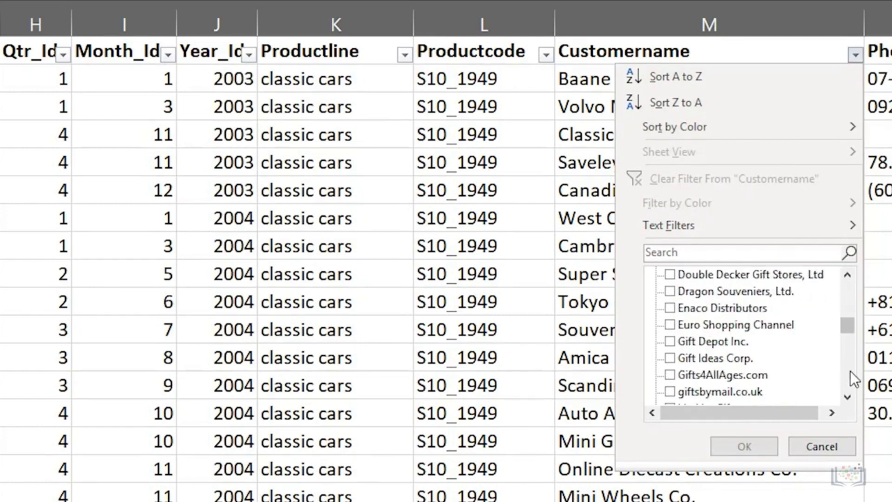
click(672, 309)
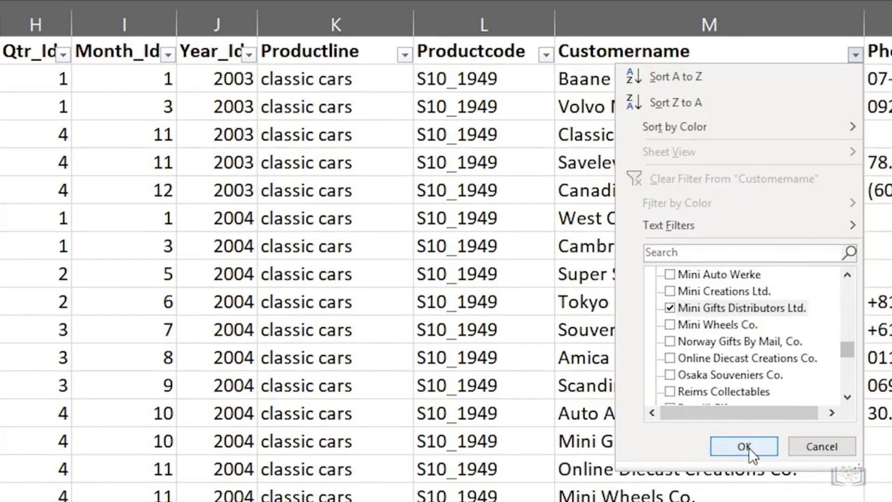
click(745, 447)
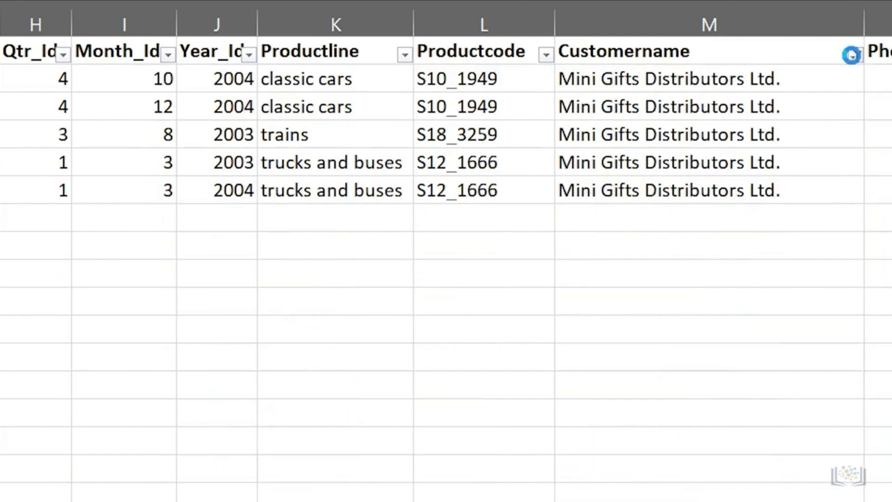
click(856, 56)
click(708, 177)
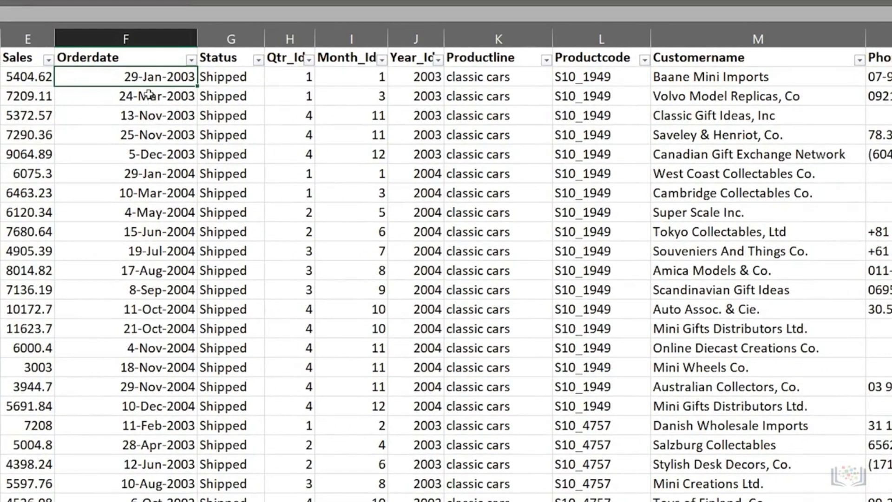
- Combine two filters, limiting Orderdate to 2004 and Productline to classic cars
click(190, 59)
click(63, 237)
click(114, 334)
click(546, 60)
click(418, 213)
click(419, 224)
click(470, 332)
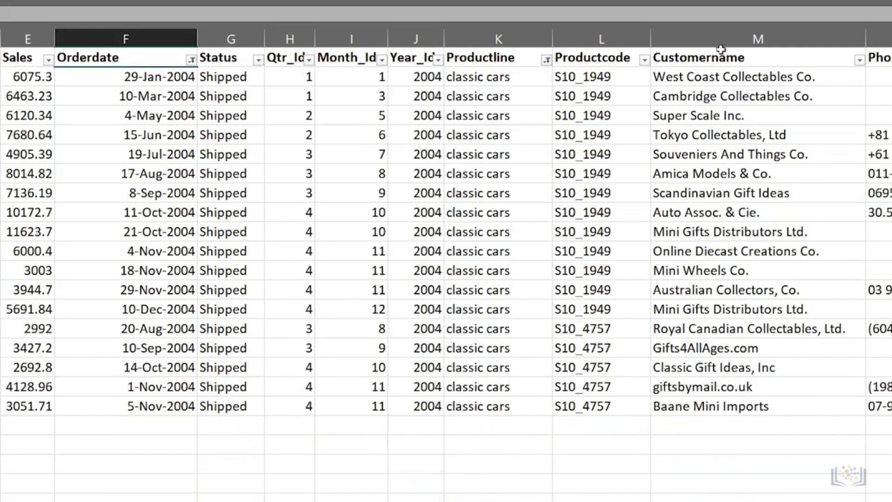
- Narrow the 2004 classic cars rows to customer Mini Gifts Distributors Ltd., and clear all filters from the data
click(860, 59)
click(730, 216)
click(858, 284)
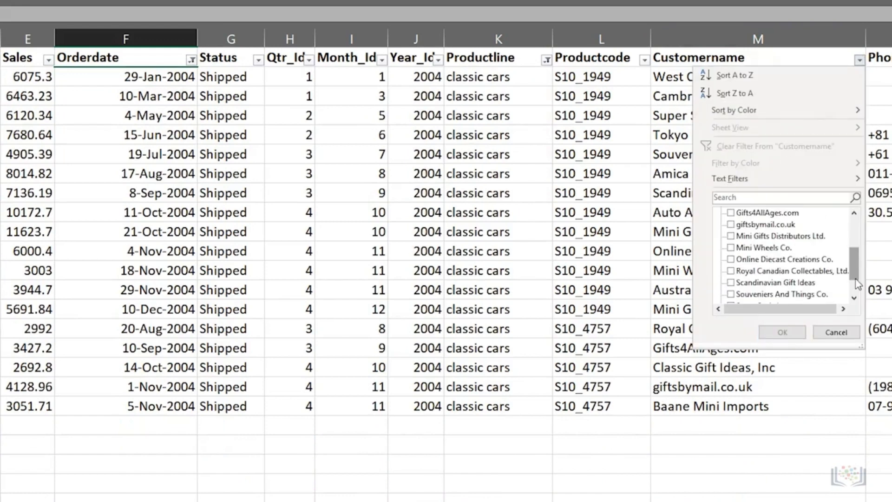
click(730, 235)
click(783, 332)
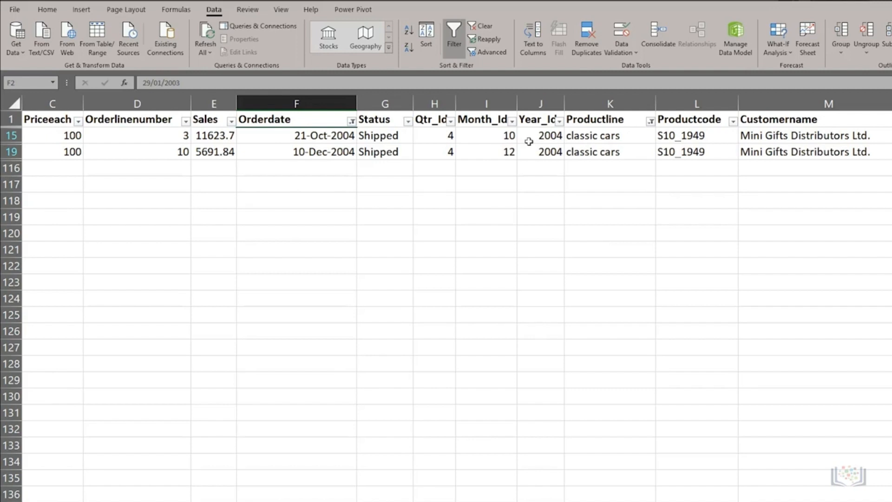
click(482, 26)
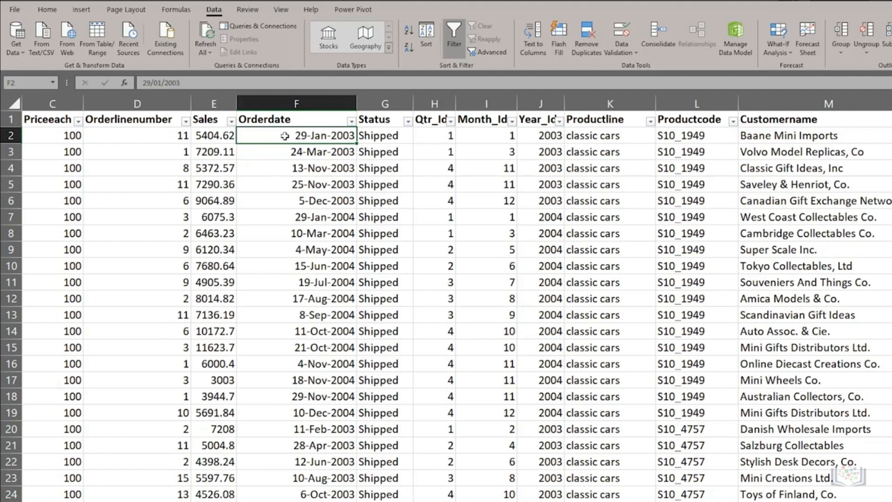
- Filter the Sales column to values greater than 2000, and clear that filter again
click(231, 122)
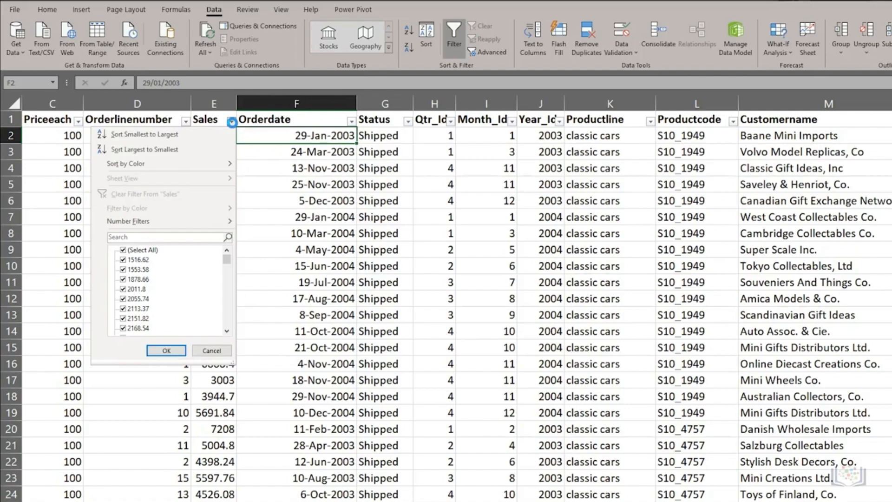
click(276, 253)
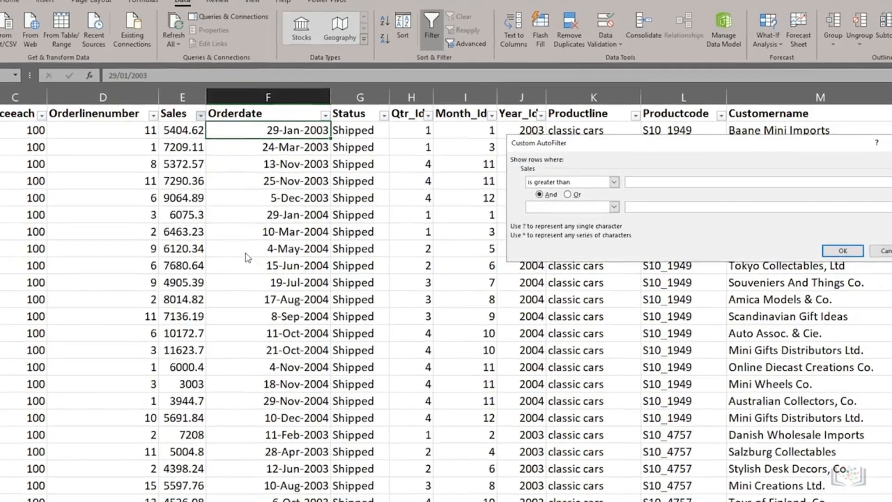
text(2000)
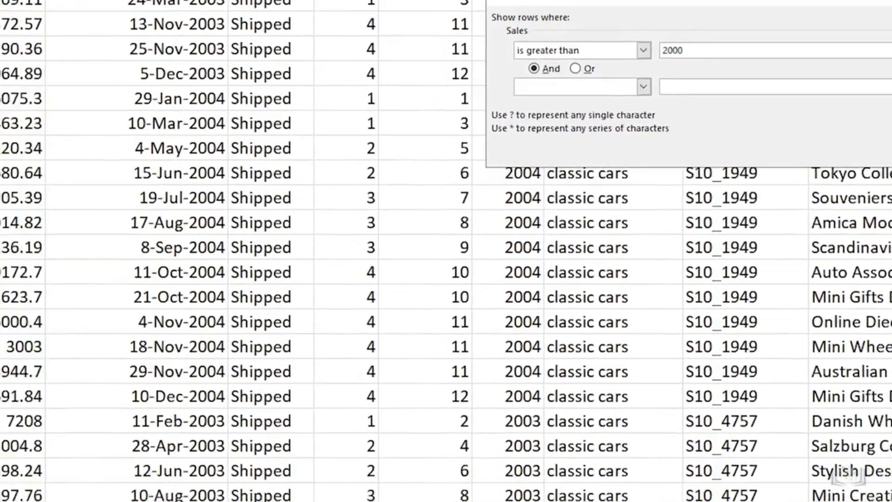
key(Return)
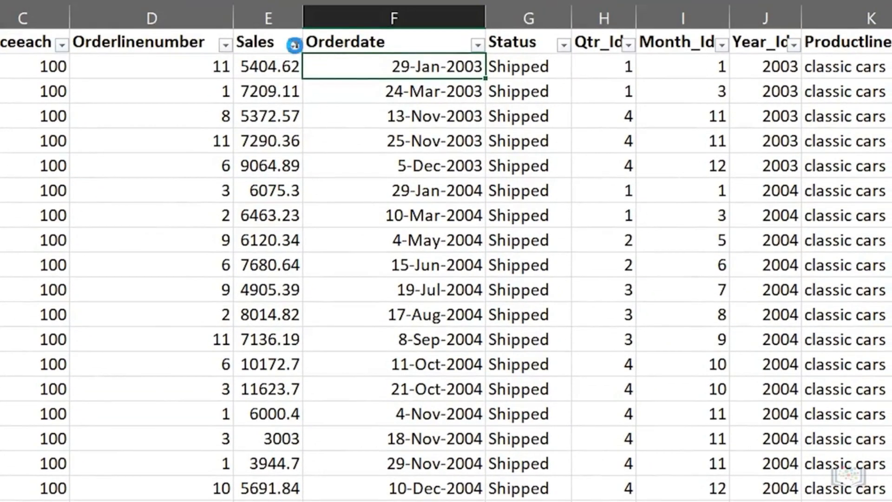
click(294, 44)
click(172, 158)
- Filter the Sales column to values less than 2000, look over the matching rows, and clear the filter
click(295, 46)
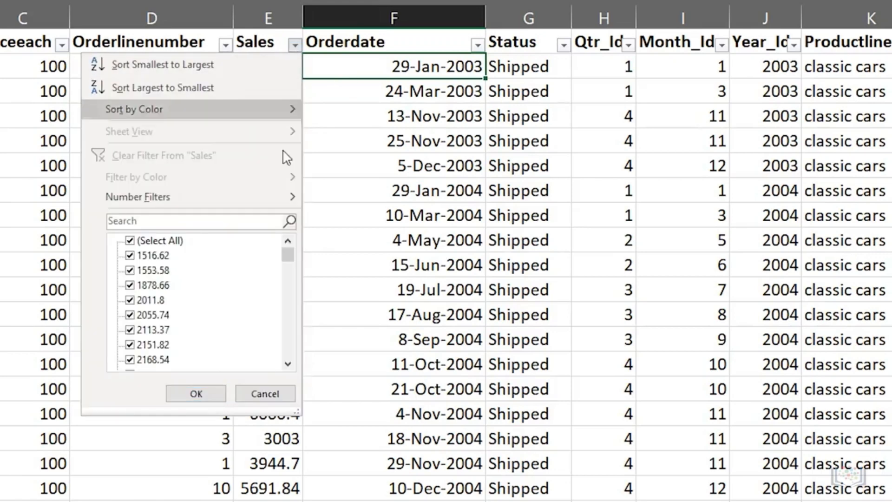
mouse_move(281, 194)
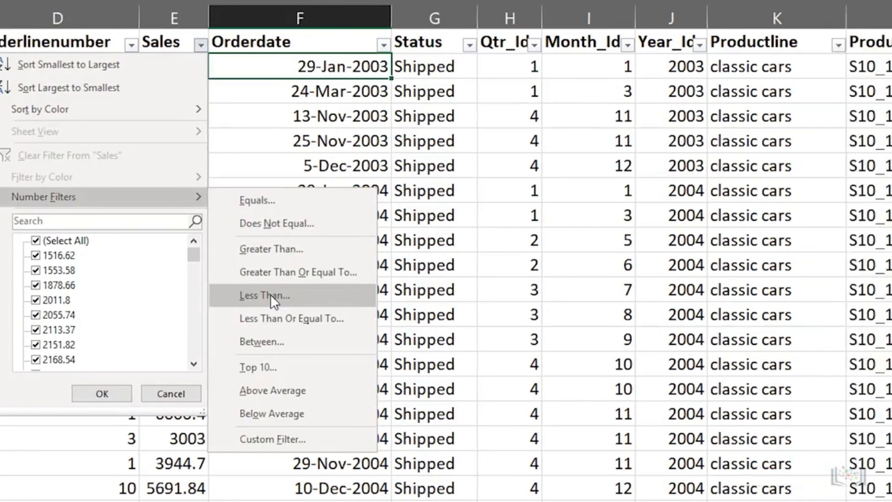
click(271, 294)
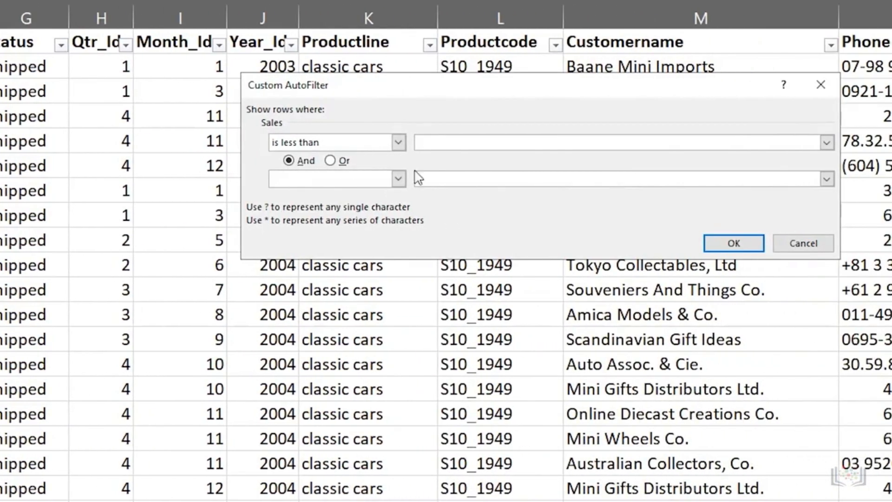
text(2000)
click(731, 243)
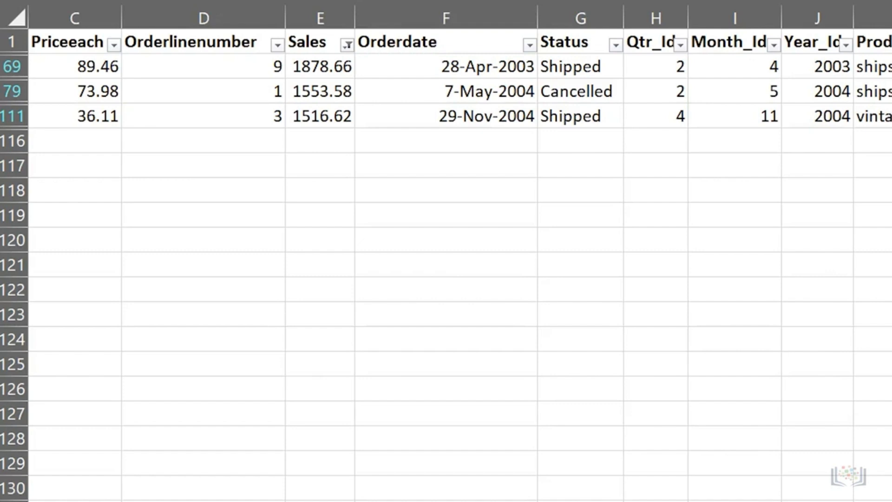
click(17, 67)
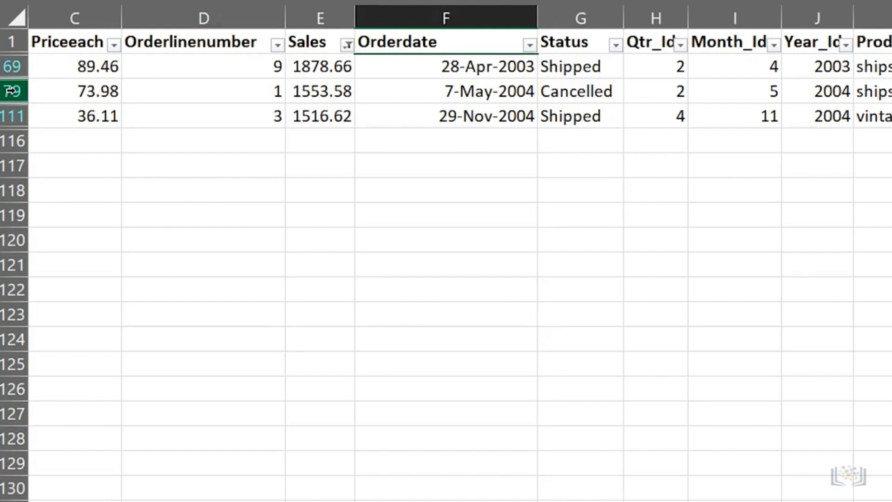
click(11, 91)
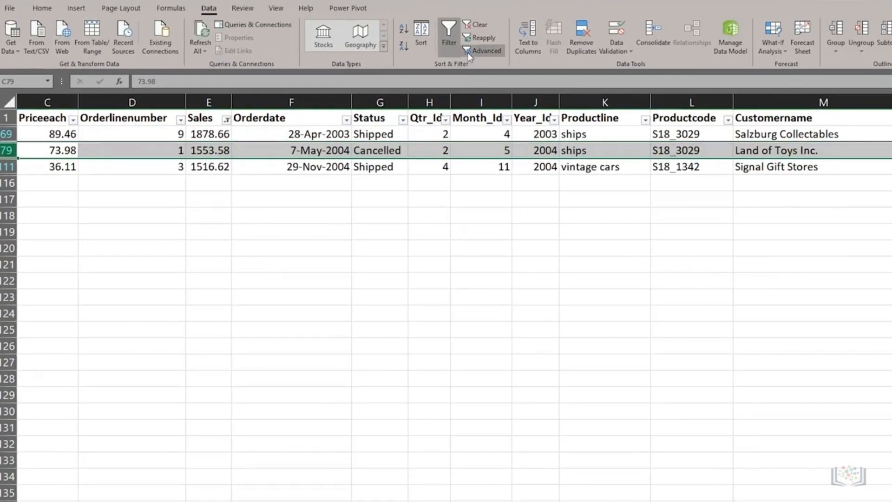
click(476, 26)
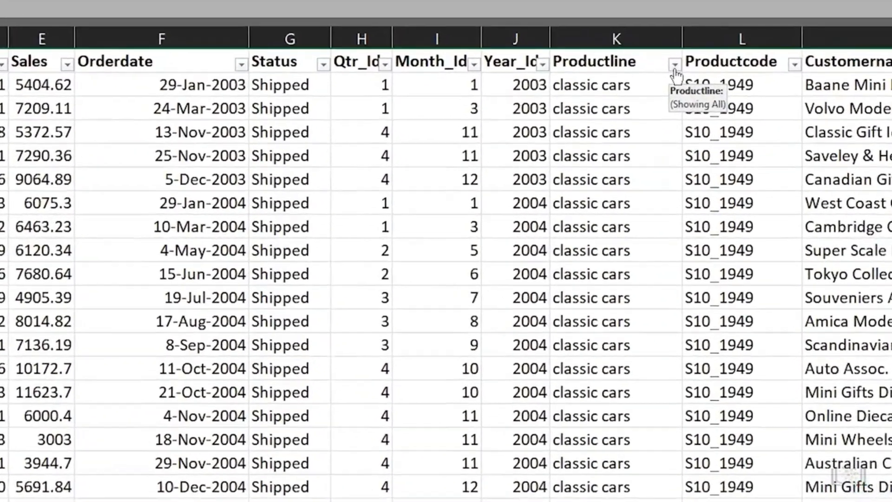
- Look over the text filter conditions offered for the Productline column, and close them without applying one
click(645, 120)
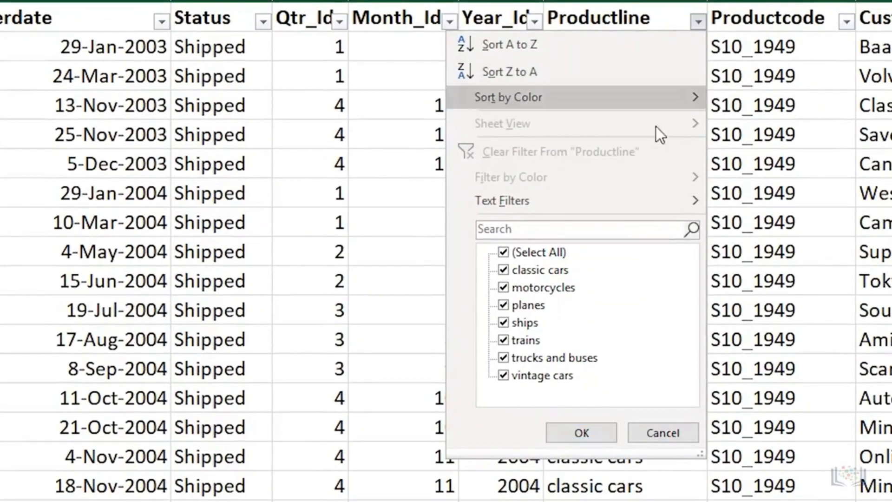
mouse_move(624, 204)
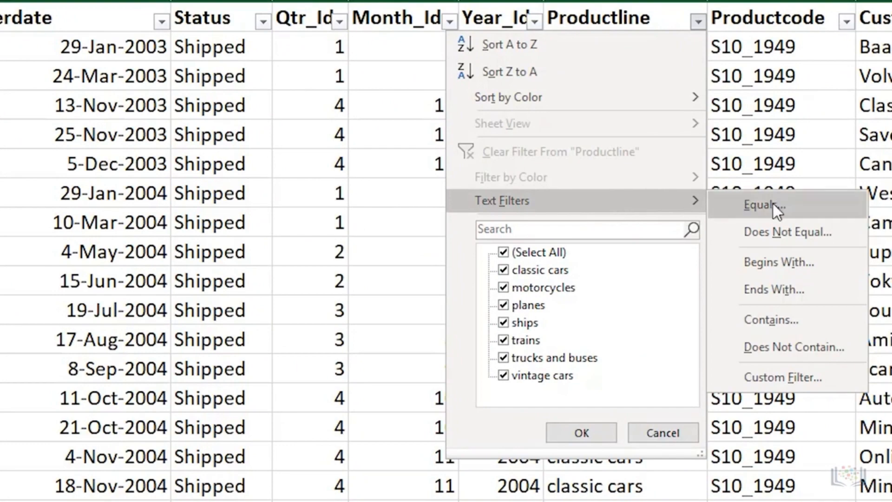
click(664, 431)
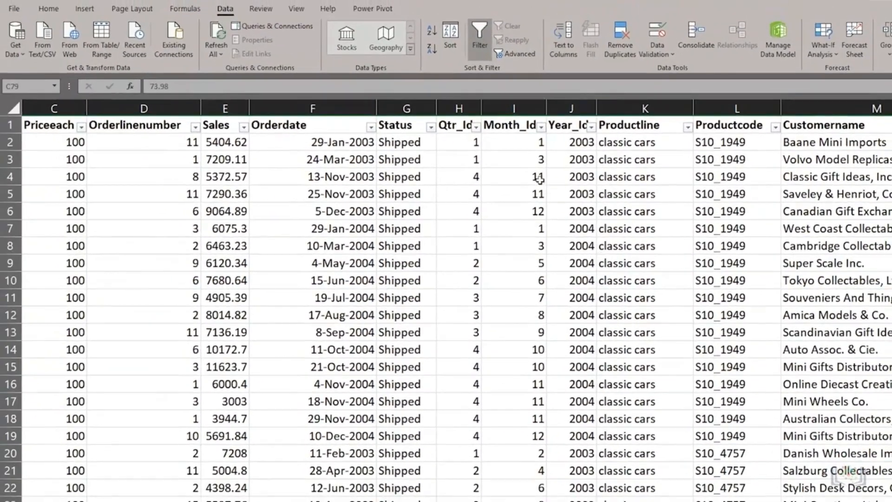
- Remove the column filters from the data, and sort it by Customername from A to Z, followed by Z to A
click(478, 38)
click(803, 163)
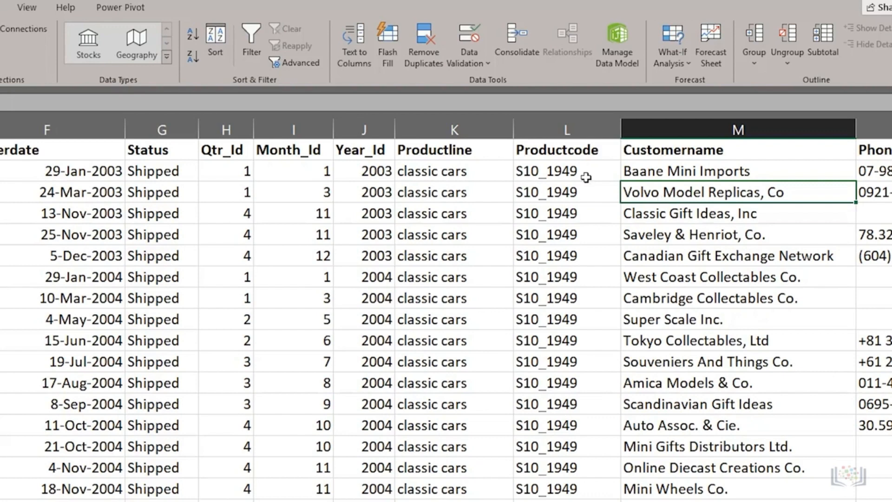
click(193, 33)
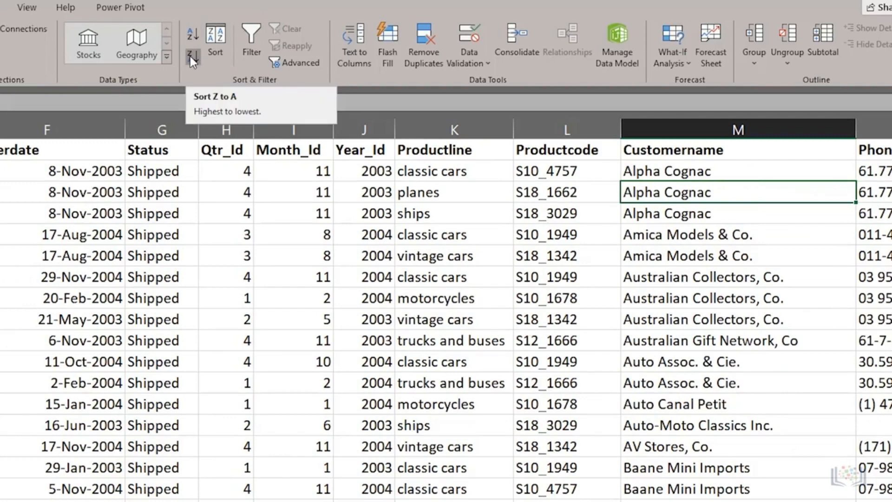
click(191, 57)
- Sort the data by Sales from smallest to largest, followed by largest to smallest
click(63, 213)
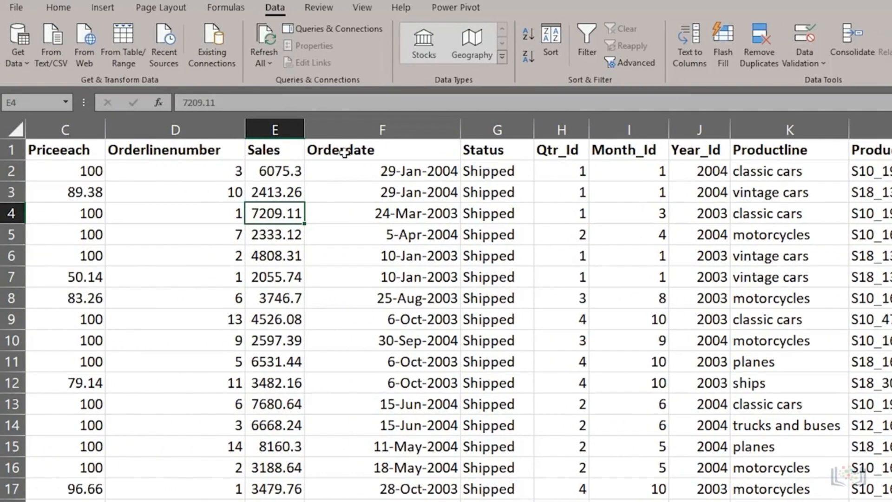
click(528, 35)
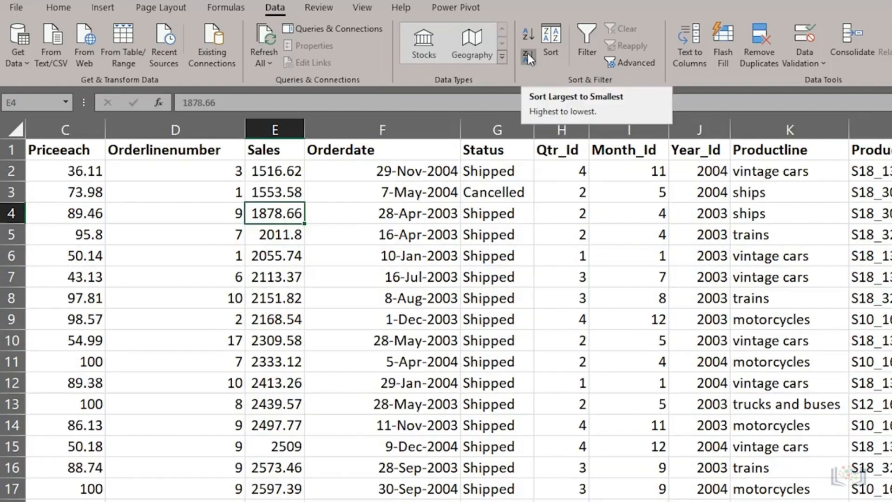
click(528, 55)
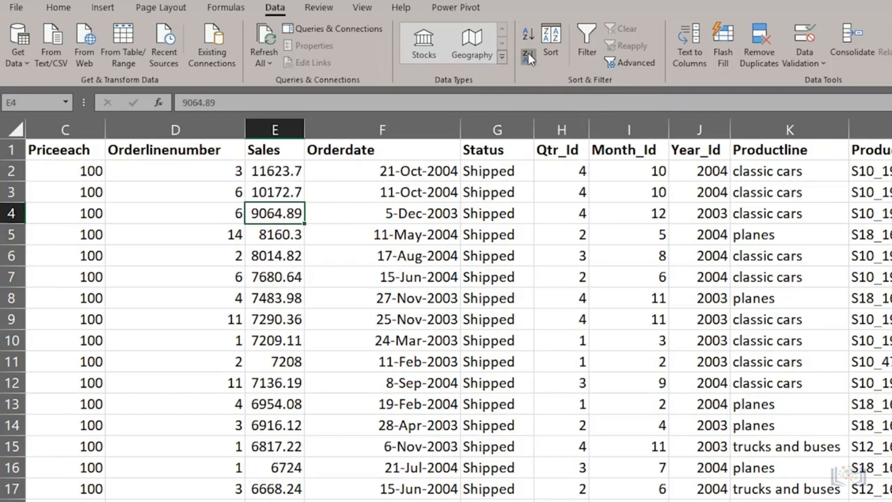
- Sort the data by Orderdate from oldest to newest, followed by newest to oldest
click(401, 215)
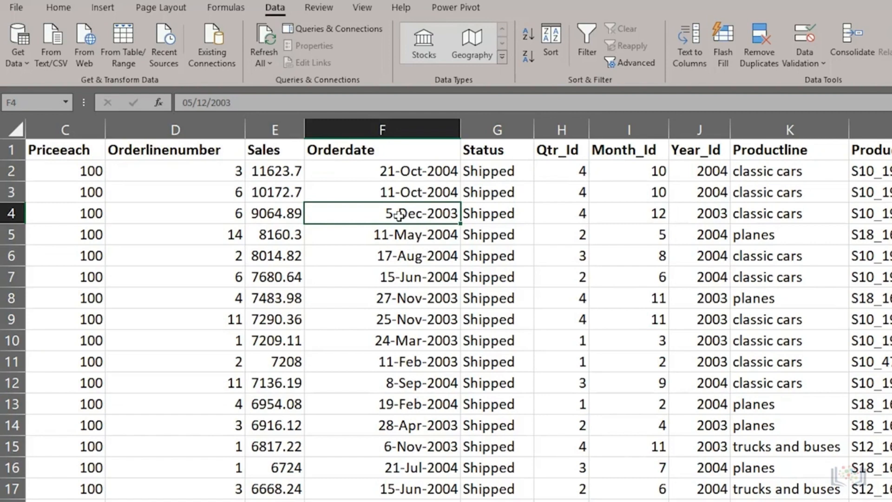
click(529, 33)
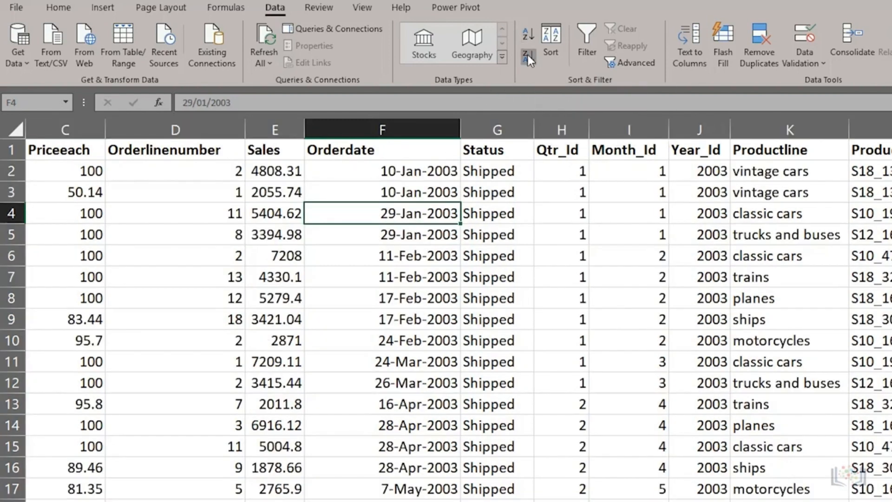
click(528, 55)
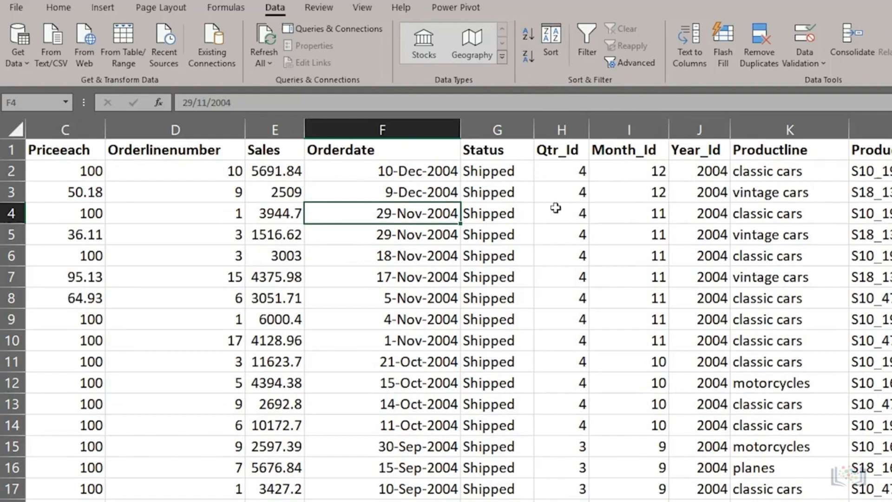
- Start a custom sort with Orderdate as the first level, ordered from oldest to newest by cell values
click(552, 49)
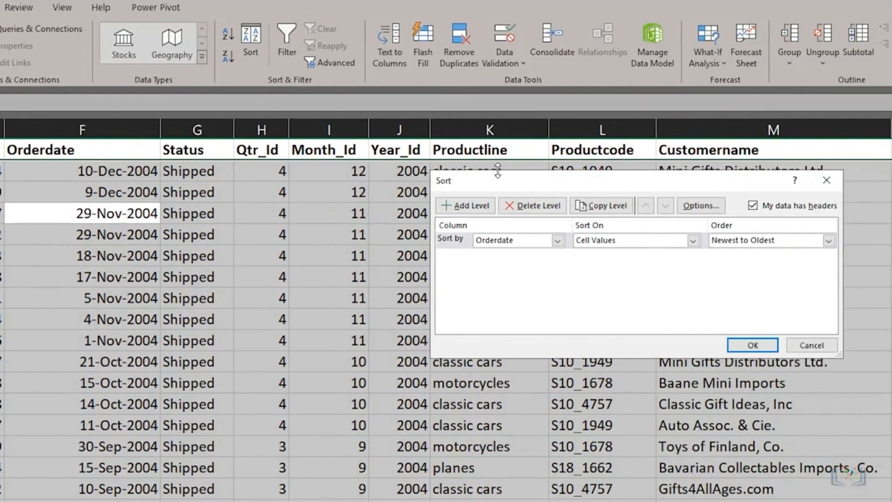
drag(497, 179, 326, 187)
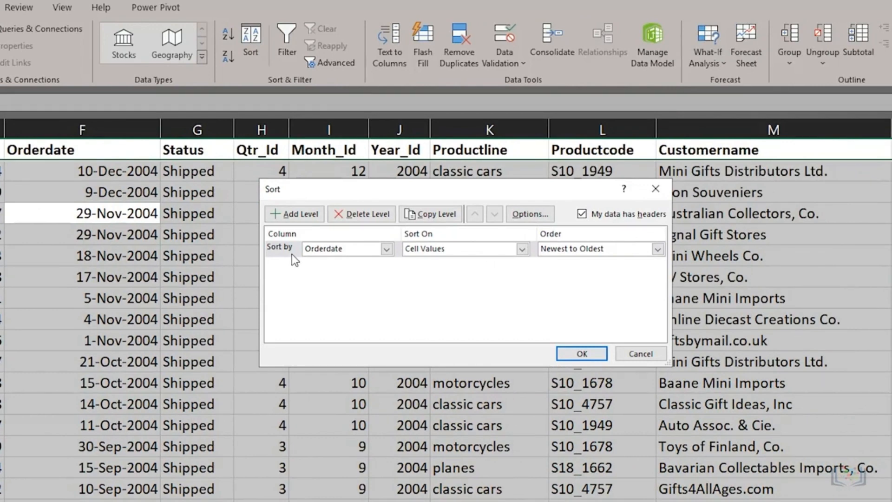
click(387, 249)
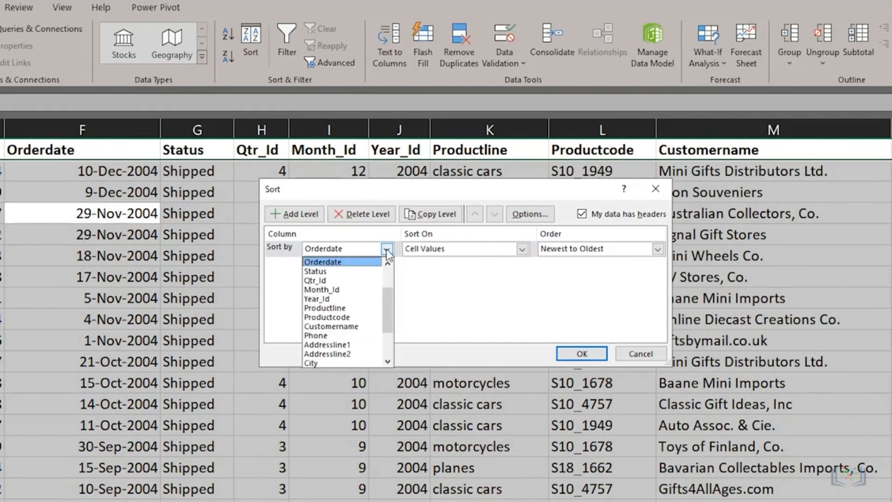
click(353, 263)
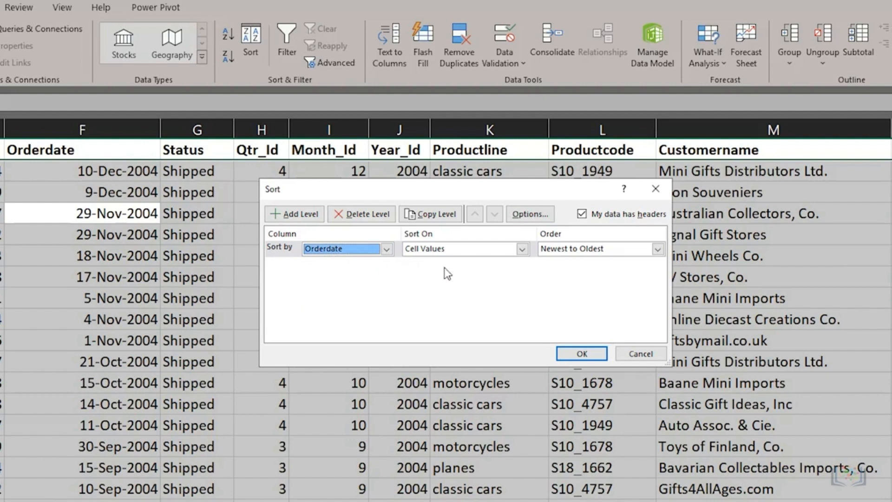
click(553, 250)
click(555, 263)
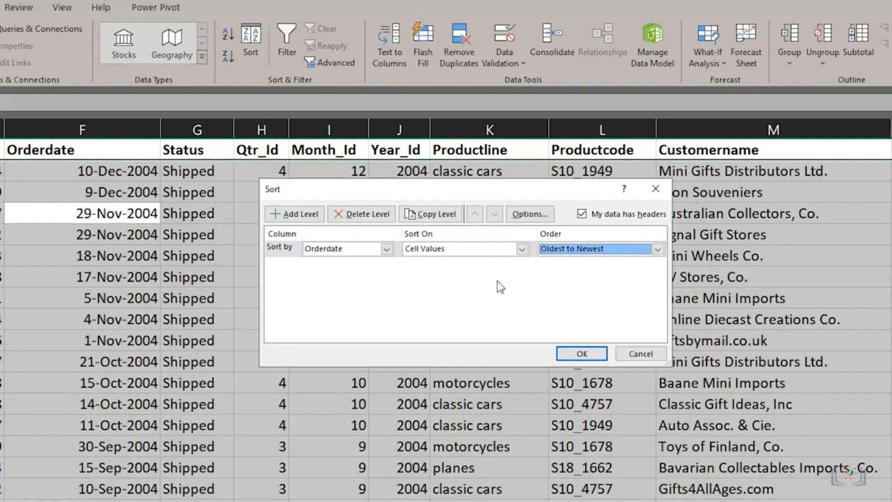
- Add a second sort level on Sales from largest to smallest, keep the data marked as having headers, and apply the sort
click(300, 215)
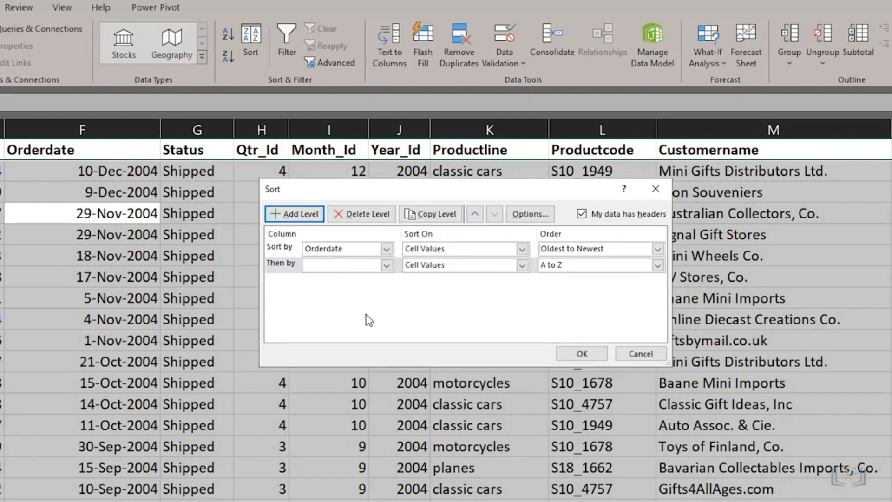
click(389, 269)
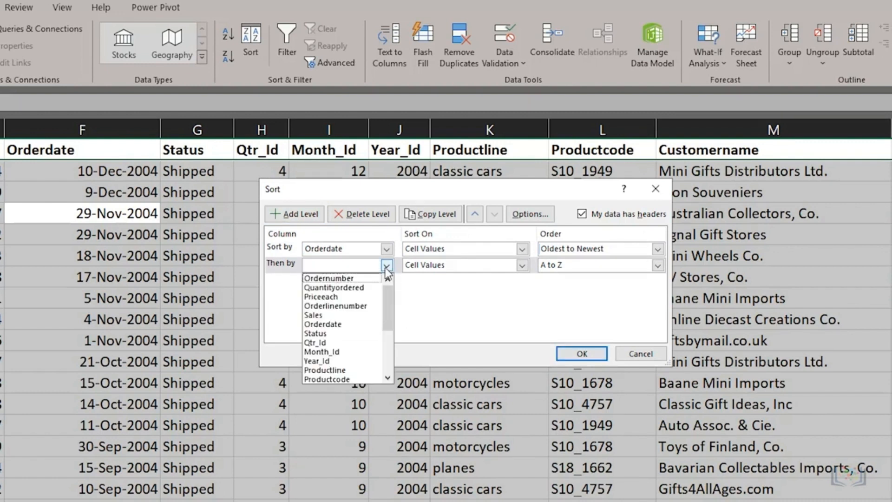
click(325, 313)
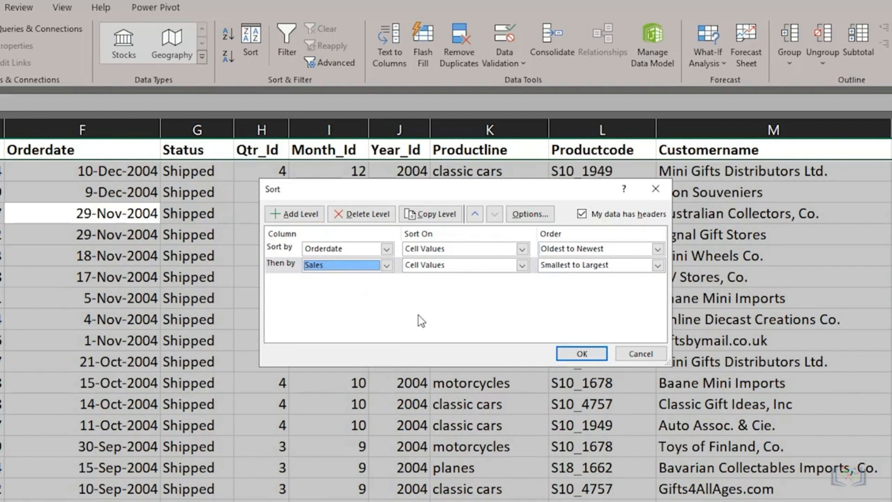
click(561, 267)
click(566, 288)
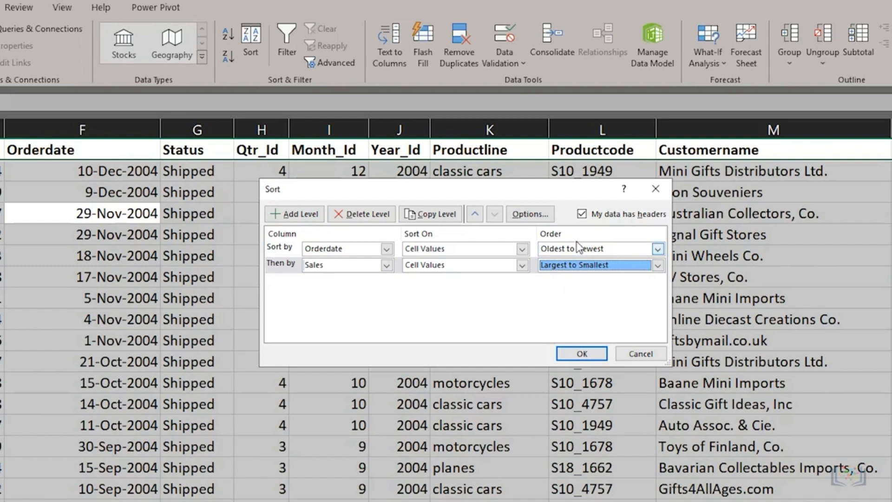
click(582, 214)
click(582, 214)
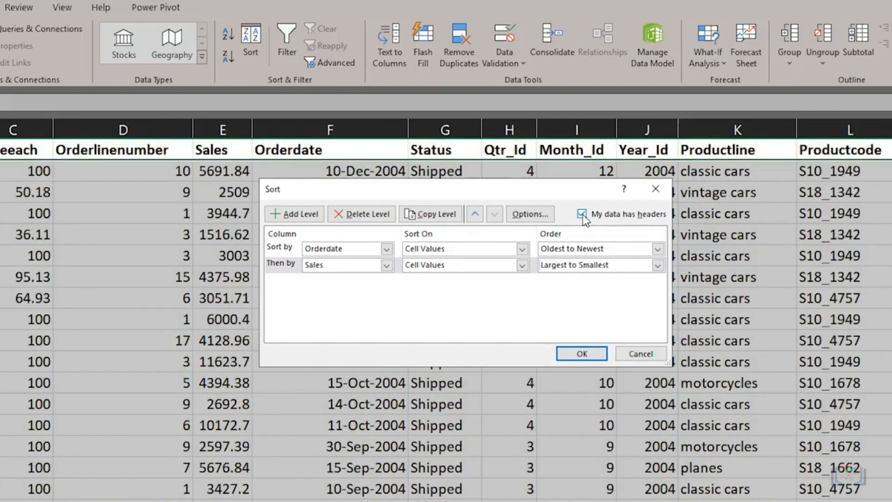
click(571, 352)
- Examine rows sharing an order date, such as 10-Aug-2003, to check the order of their Sales values
key(Up)
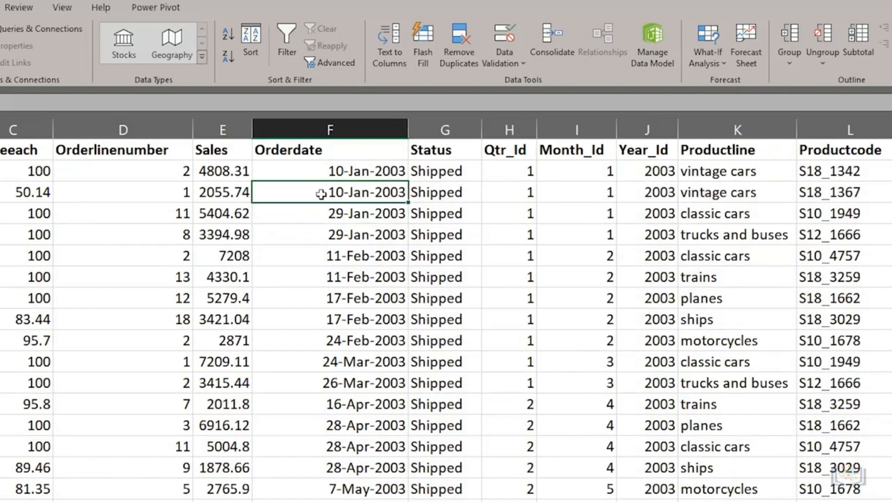
click(329, 217)
scroll(329, 217, down, 8)
click(328, 216)
click(328, 235)
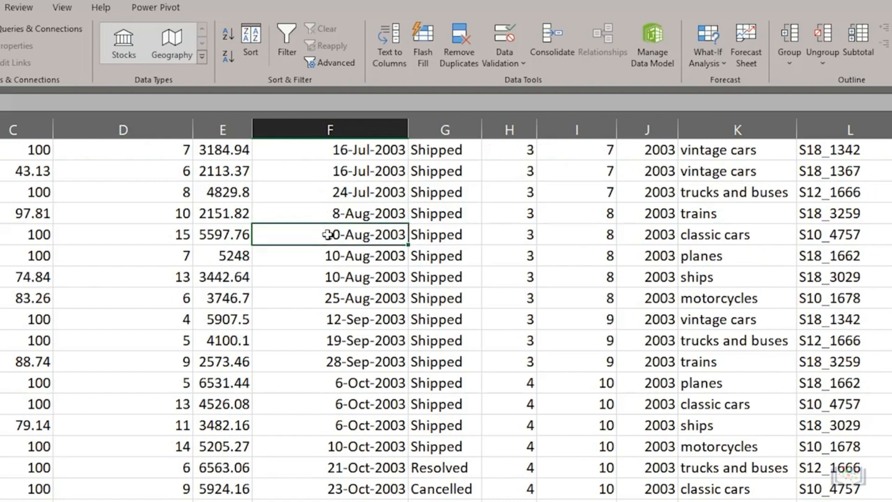
click(331, 255)
click(227, 236)
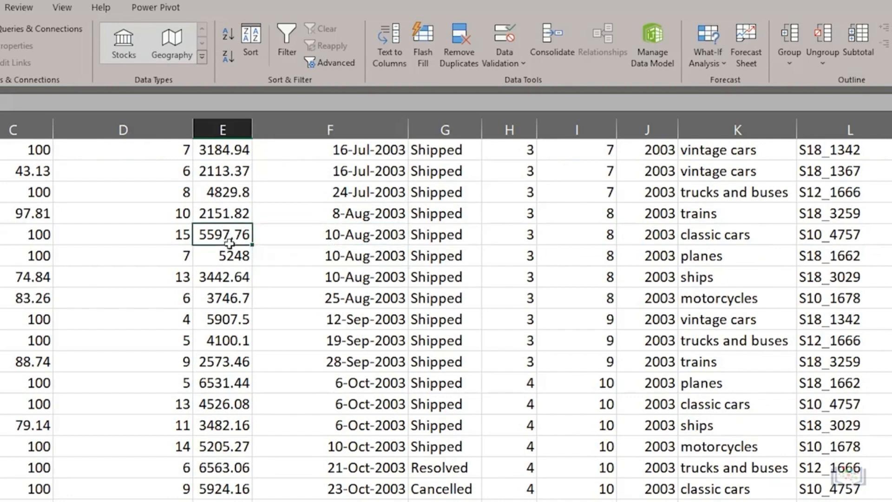
- Compare the Sales values of the remaining rows dated 10-Aug-2003
click(230, 253)
click(228, 275)
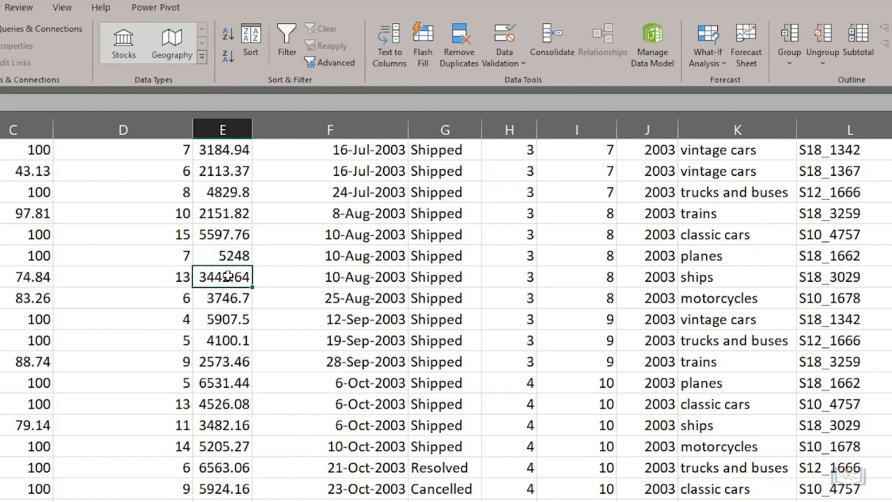
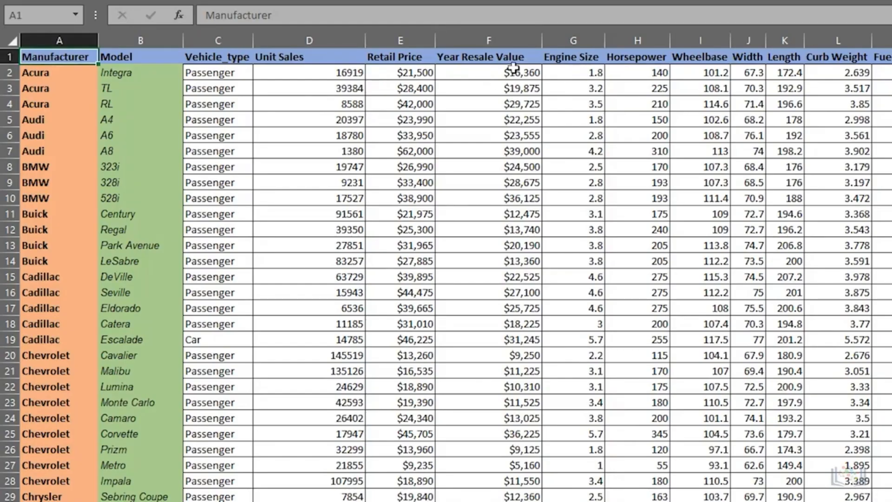
- Insert a new column before Engine Size in the car data and title it "Retention %"
click(562, 40)
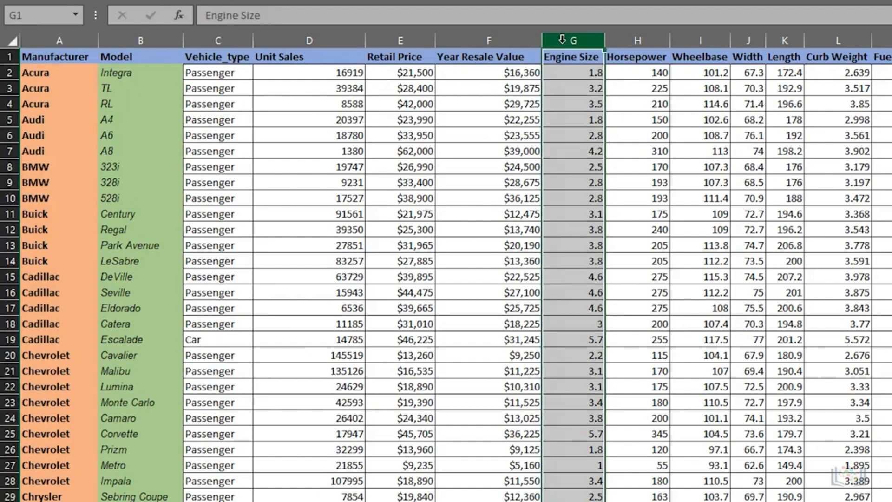
right_click(562, 40)
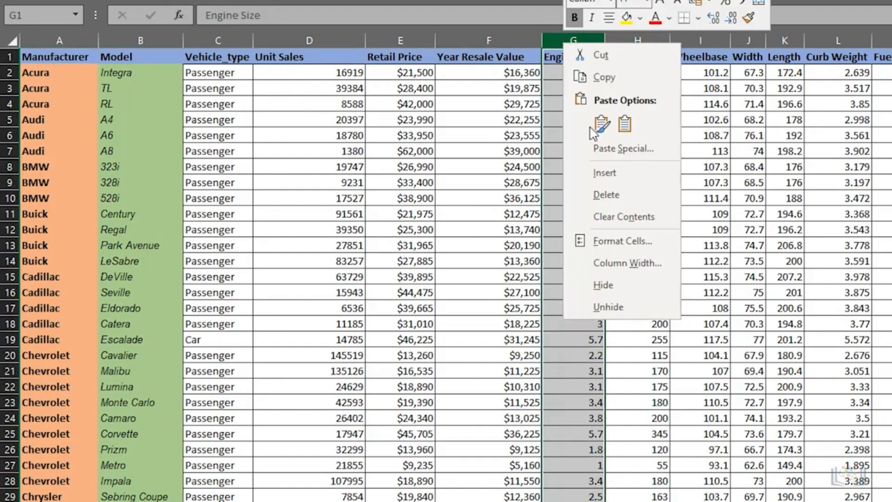
click(601, 163)
click(575, 57)
text(Retention %)
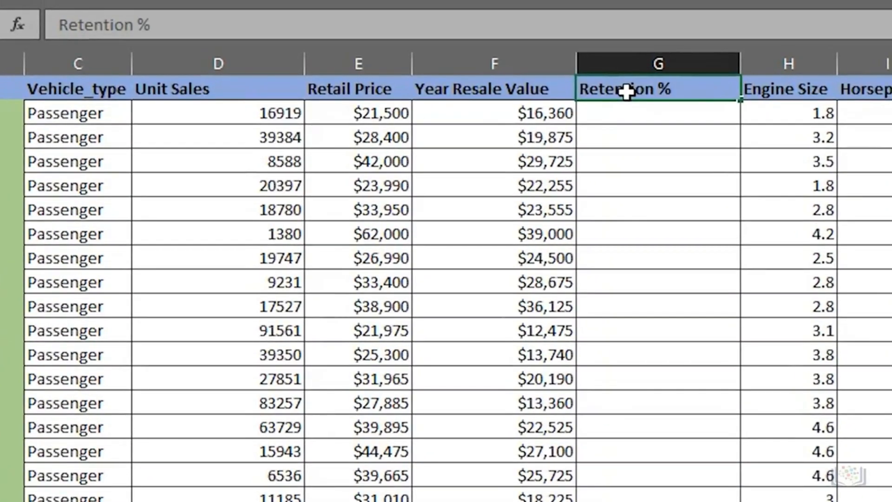
- Calculate the first Retention % value in G2 with =SUM(F2/E2) and format it as a percentage
click(627, 113)
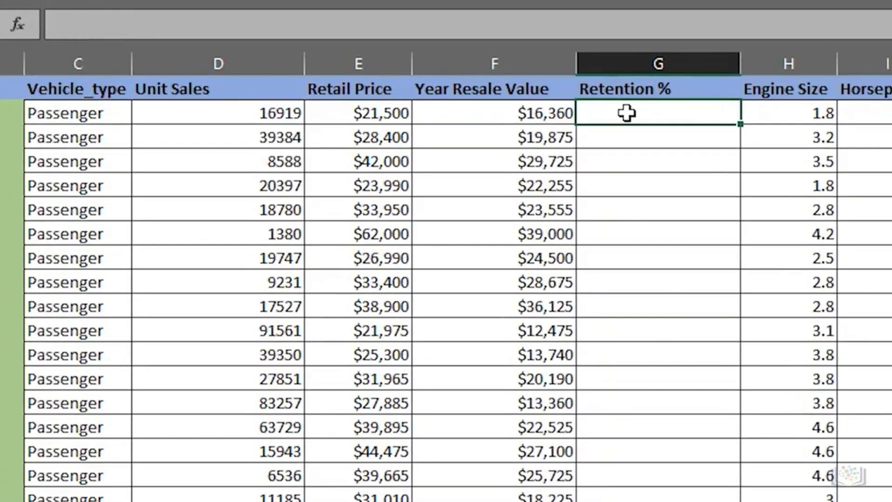
text(=SUM(F2/)
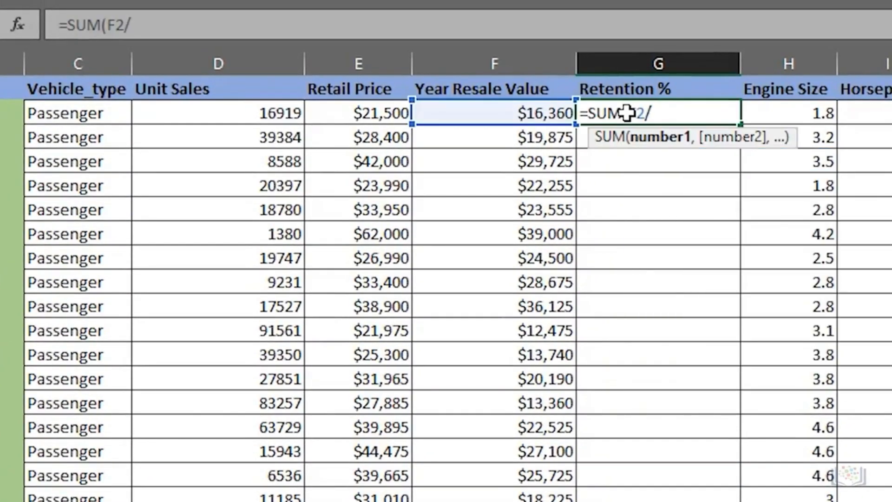
text(E2))
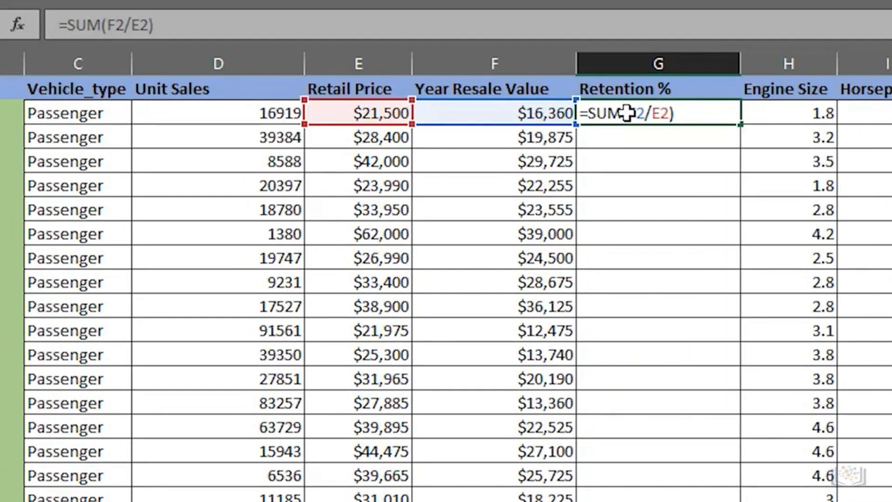
key(ctrl+Return)
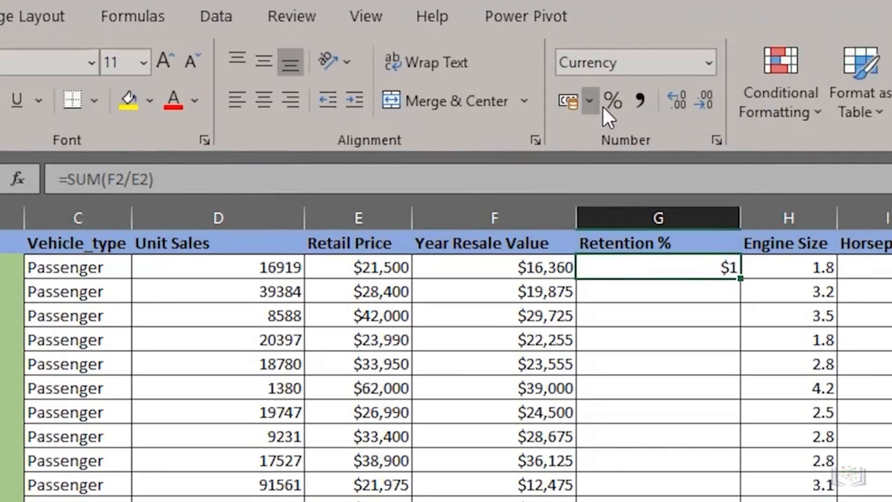
click(611, 102)
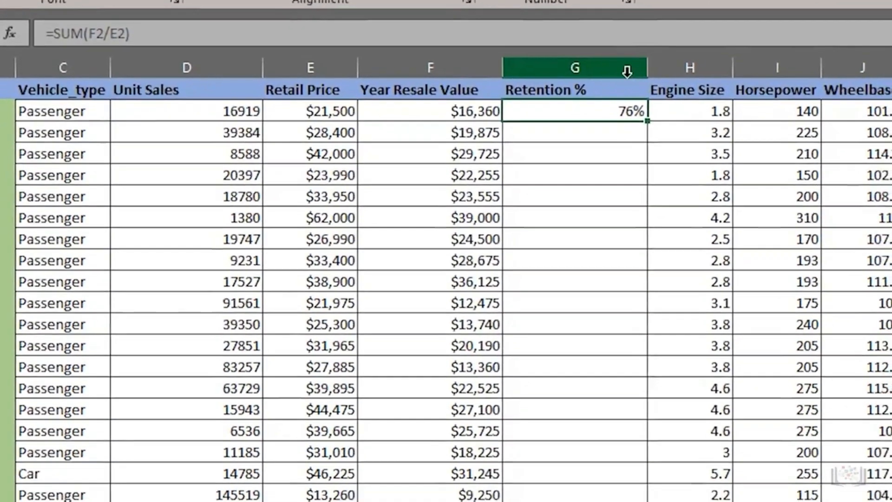
- Fill the G2 formula down the Retention % column and fit the column width to its contents
double_click(740, 277)
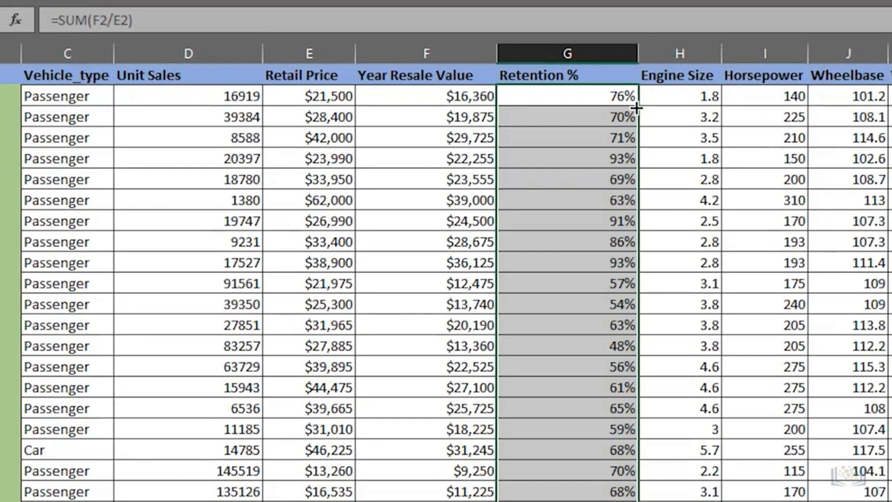
double_click(638, 53)
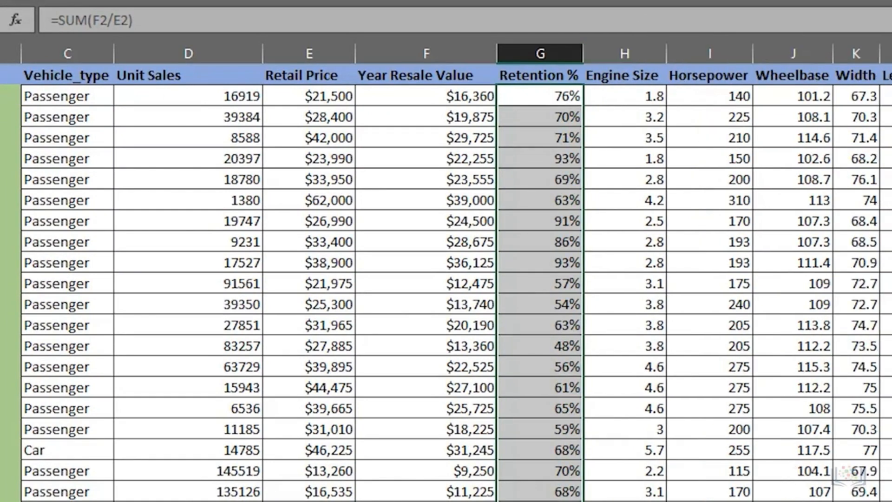
- Insert another column before Engine Size, title it "Retention Value" and fit its width to the heading
click(627, 53)
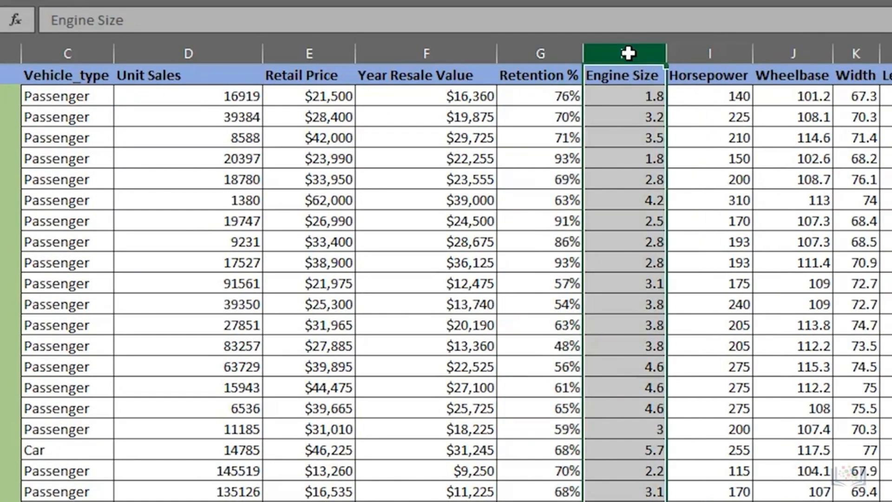
right_click(627, 53)
click(673, 224)
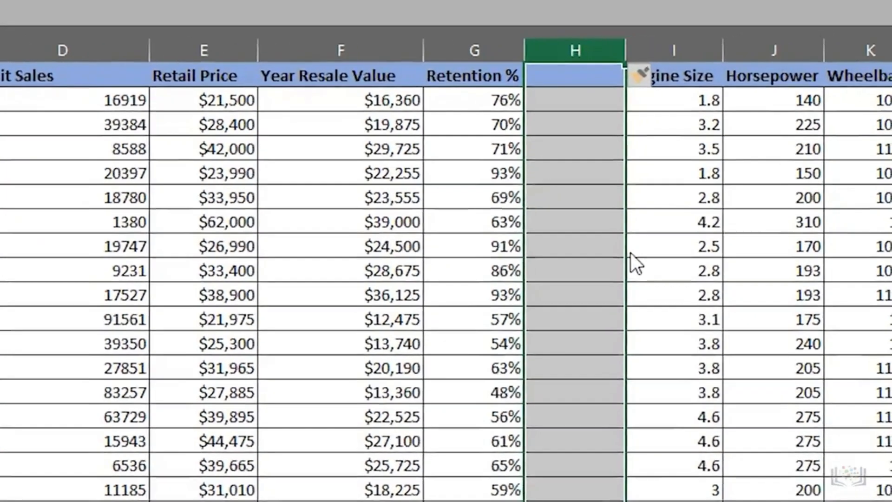
click(618, 77)
text(Retention Value)
key(Return)
double_click(669, 53)
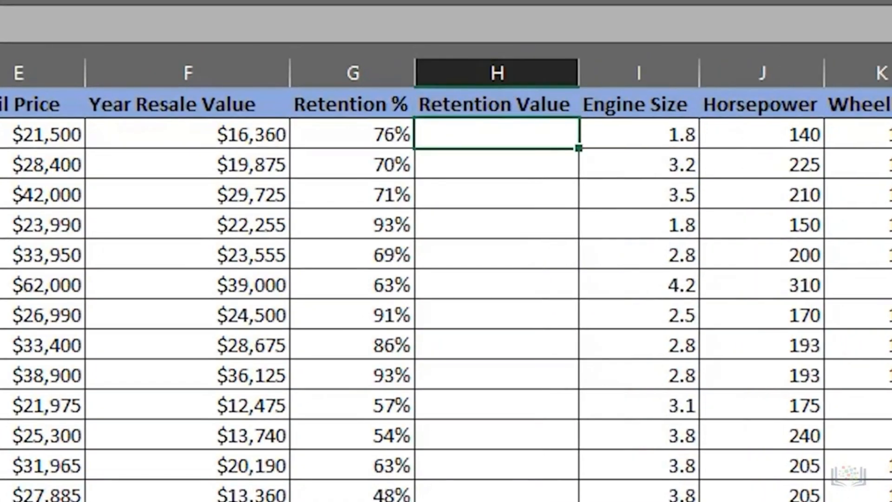
- Enter =IF(G2>69%,"GOOD","POOR") in H2 and fill it down the Retention Value column
text(=IF(G2>69%,"GOOD","POOR"))
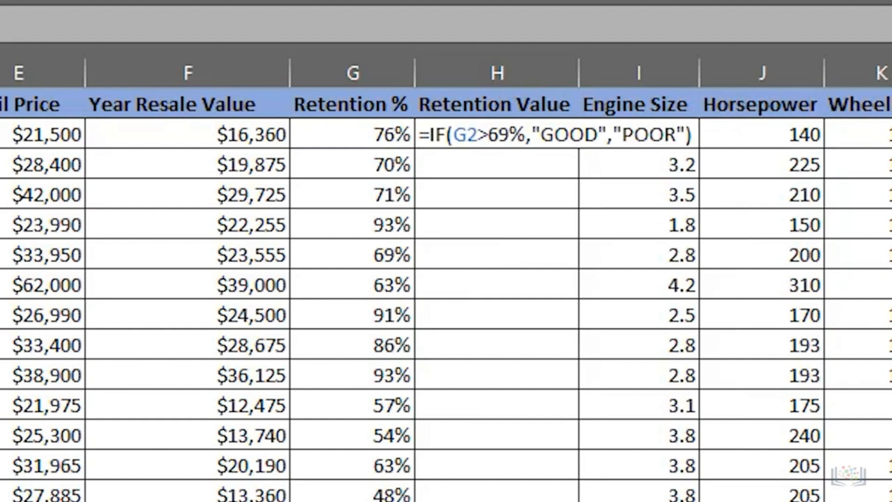
key(Return)
key(Return)
key(Up)
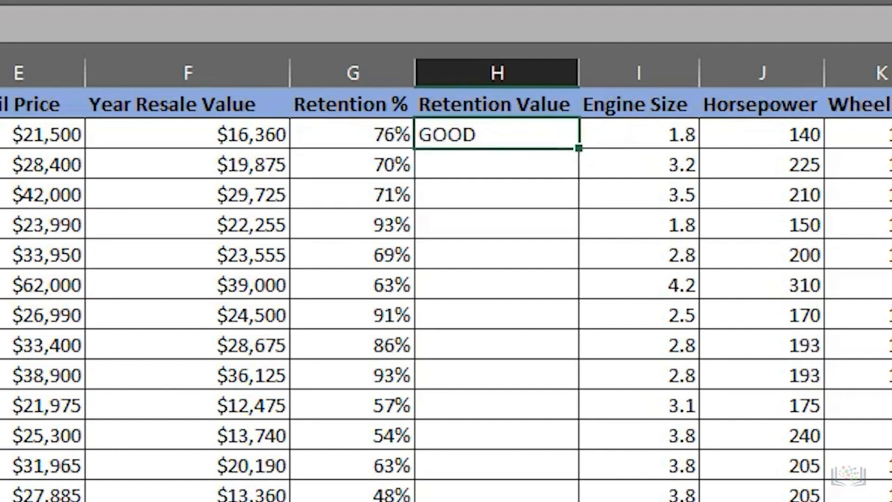
double_click(578, 148)
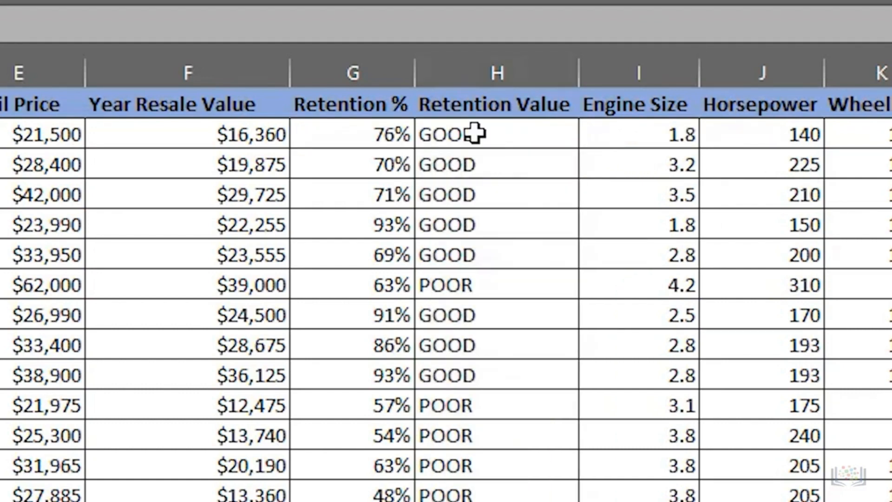
- Create a conditional formatting rule on H2 that formats only cells with specific text containing "GOOD"
click(474, 134)
click(475, 134)
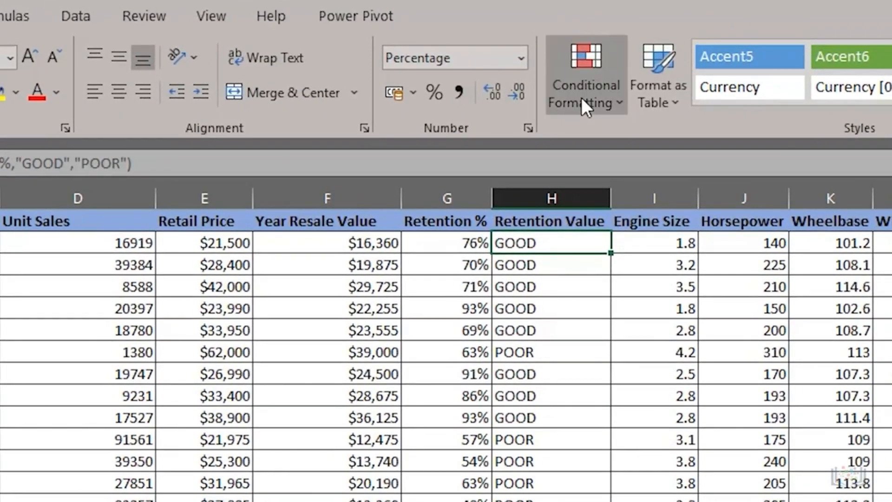
click(582, 100)
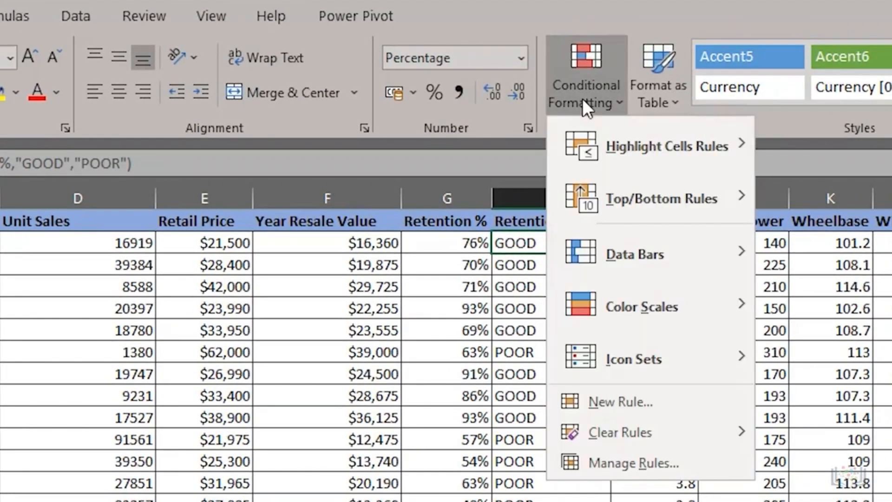
click(626, 403)
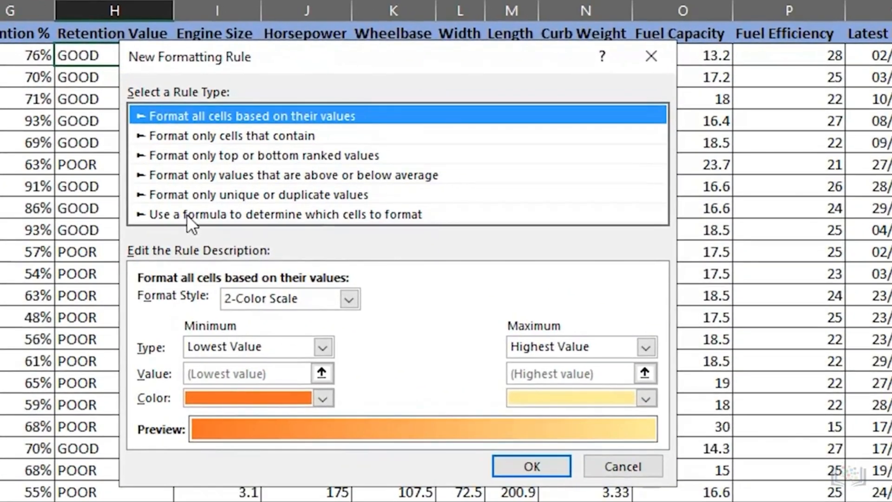
click(241, 135)
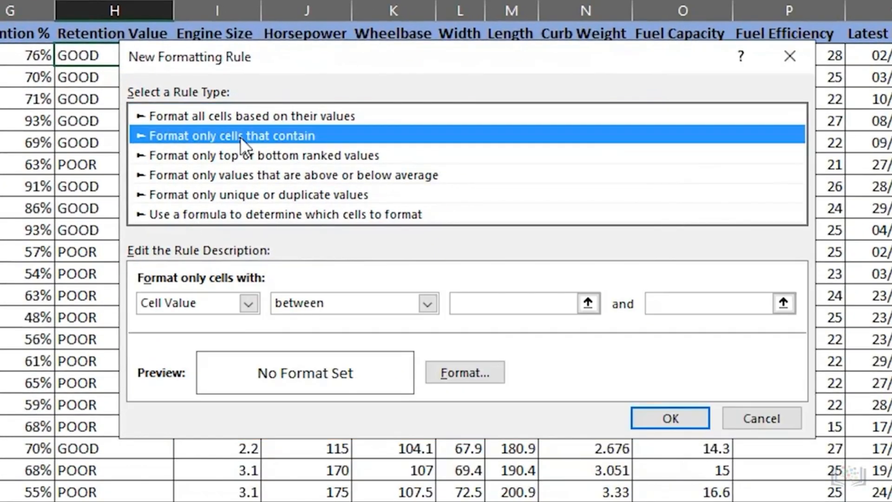
click(247, 298)
click(195, 336)
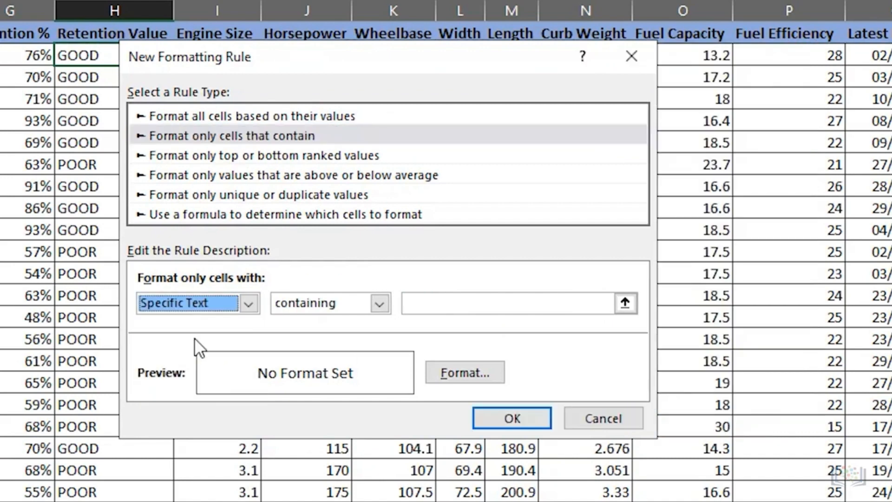
click(450, 308)
text(GOOD)
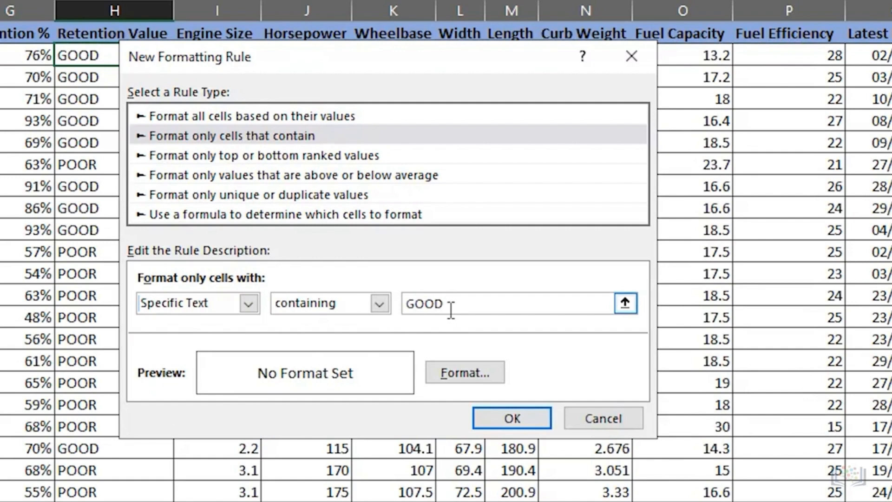
- Give the GOOD rule a dark green font and light green fill, and extend its formatting down the Retention Value column
click(450, 370)
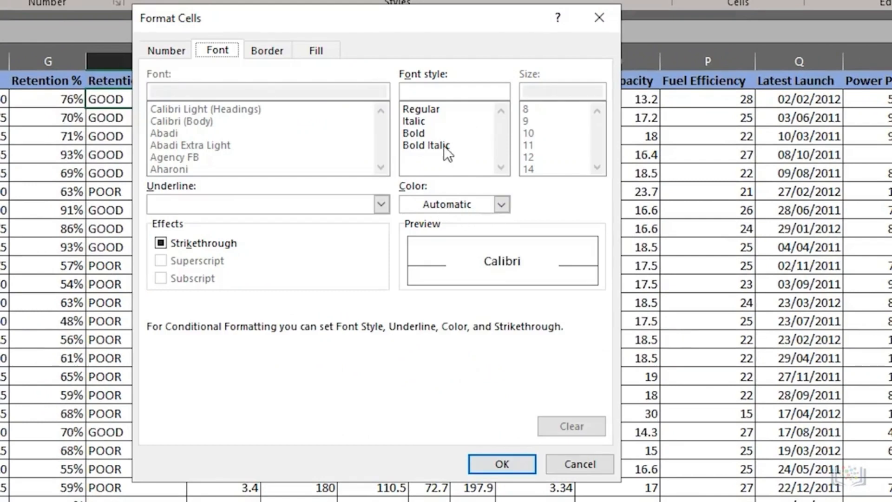
click(499, 204)
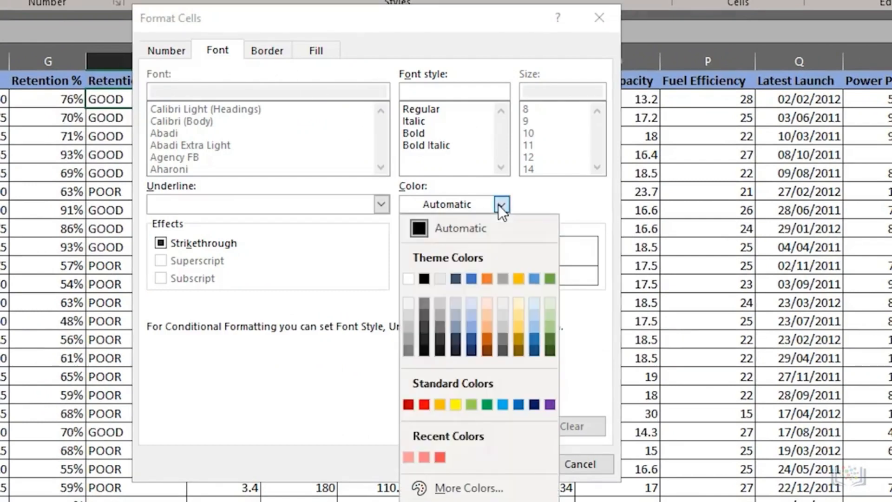
click(550, 351)
click(316, 50)
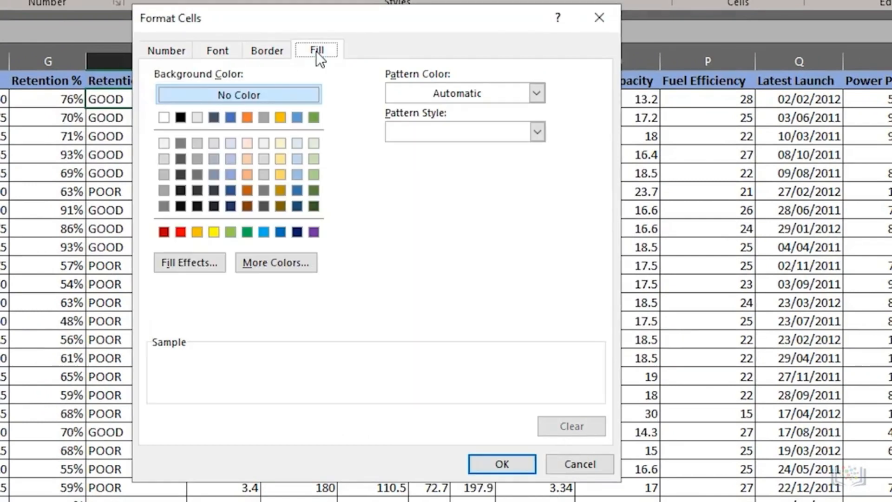
click(314, 159)
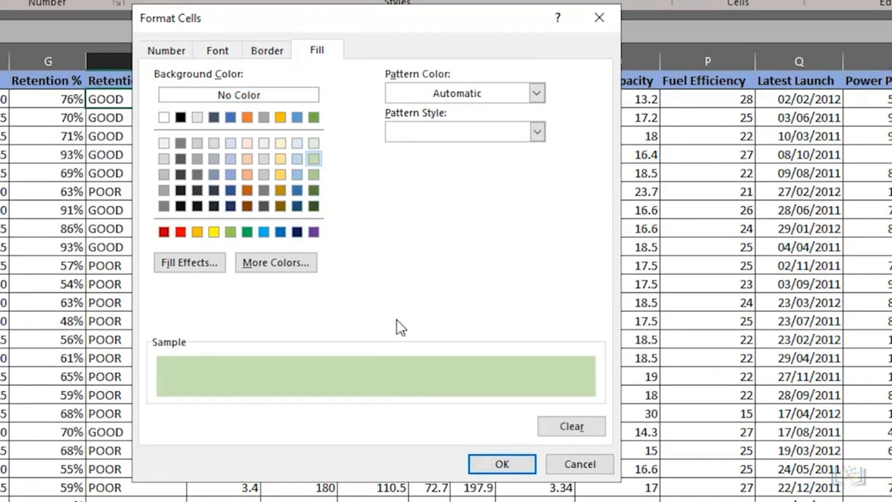
click(479, 463)
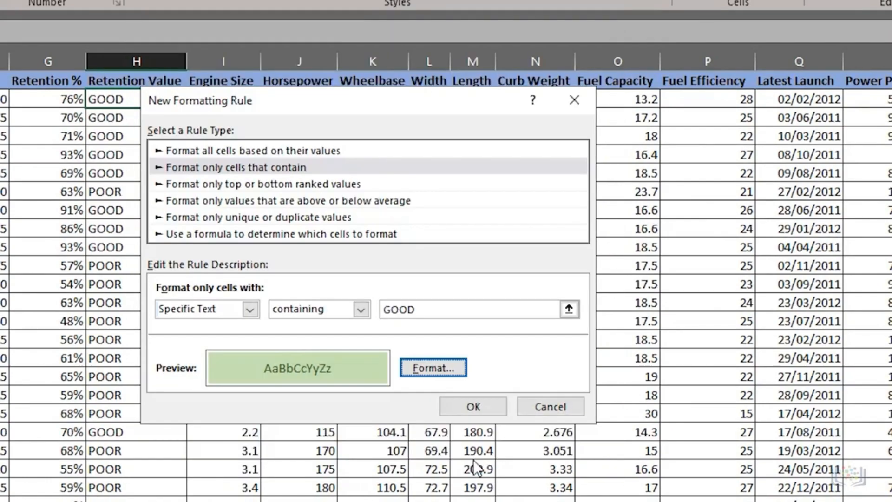
click(455, 405)
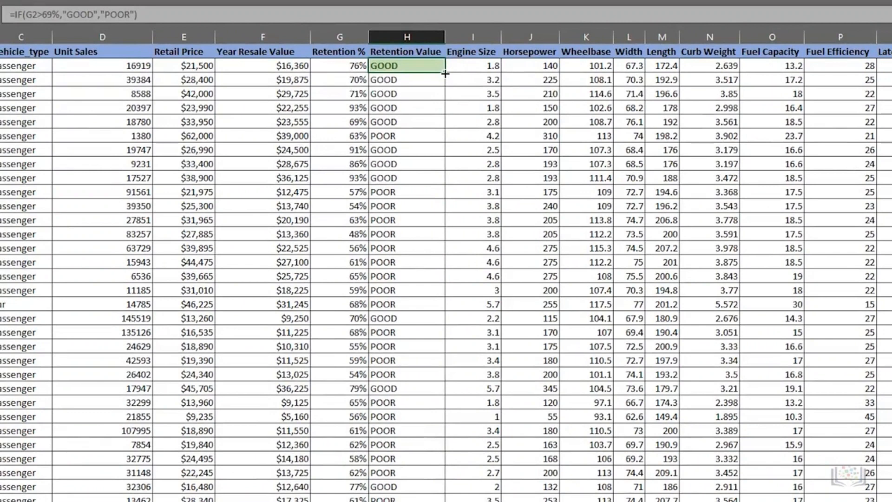
double_click(187, 108)
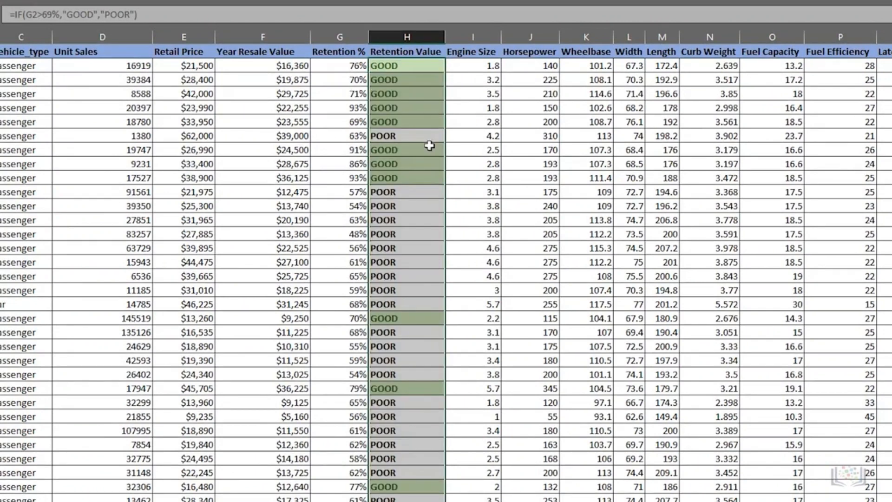
- Add a second conditional formatting rule on H2 that formats only cells with specific text containing "POOR"
click(398, 66)
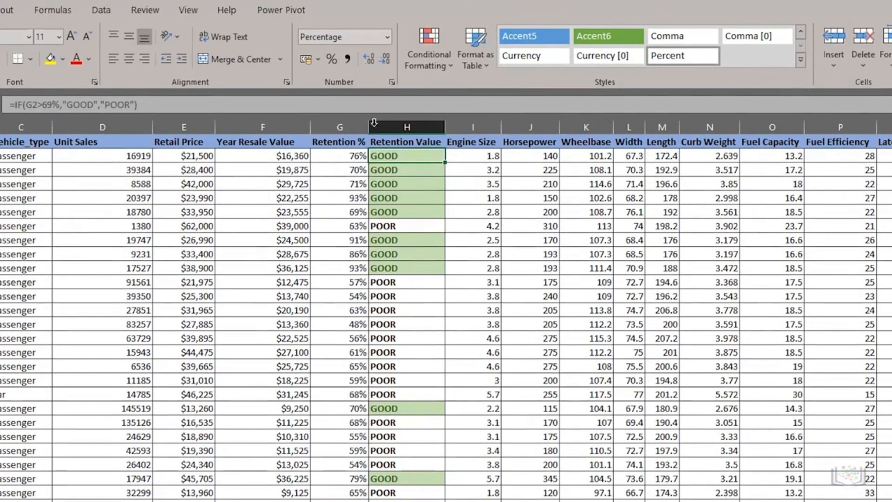
click(425, 53)
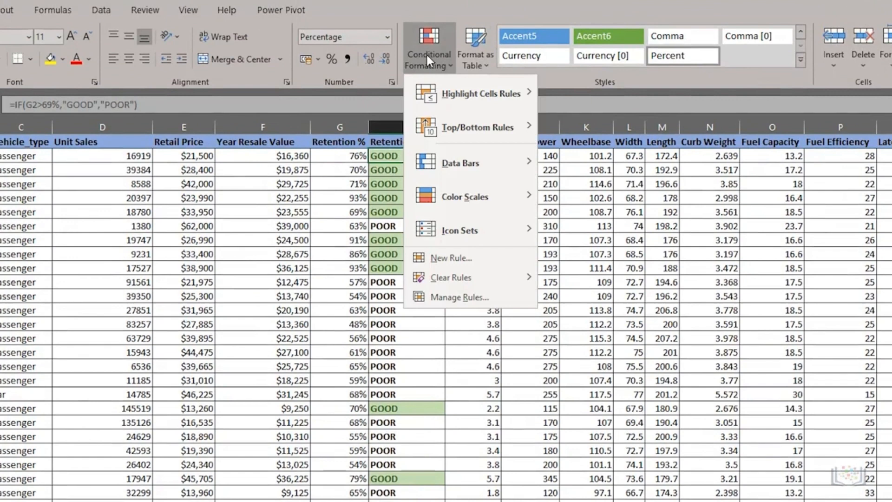
click(448, 297)
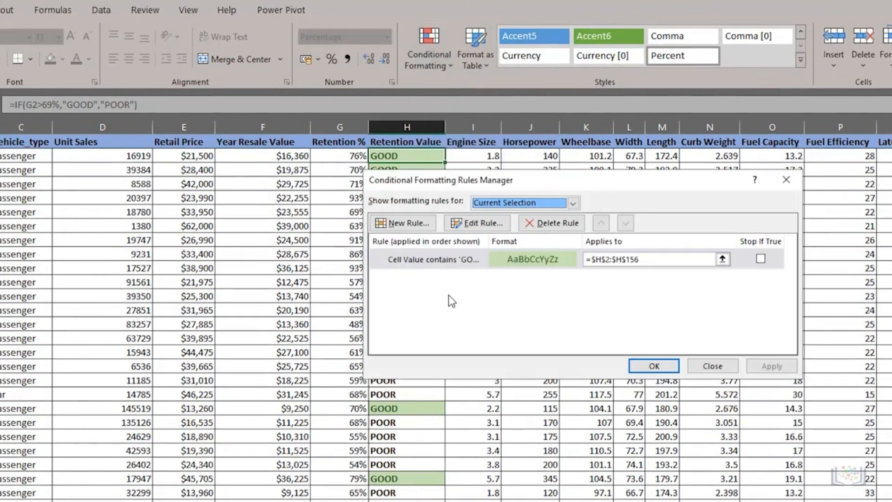
click(409, 222)
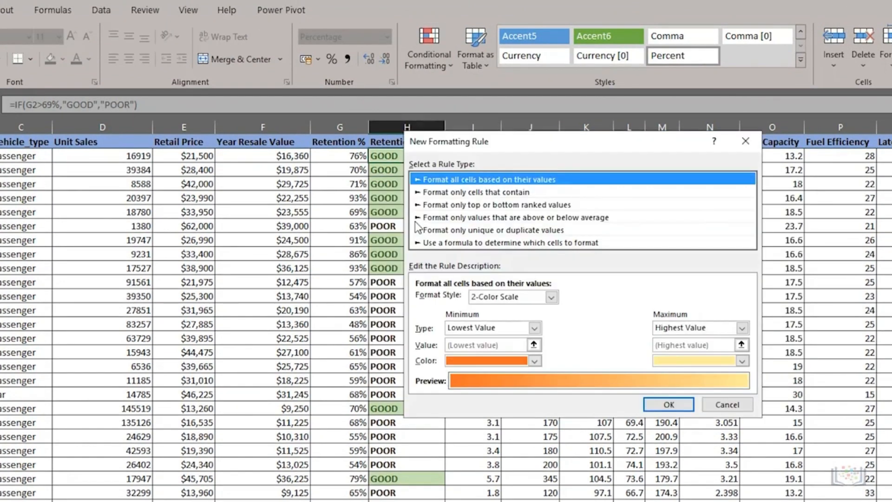
click(465, 192)
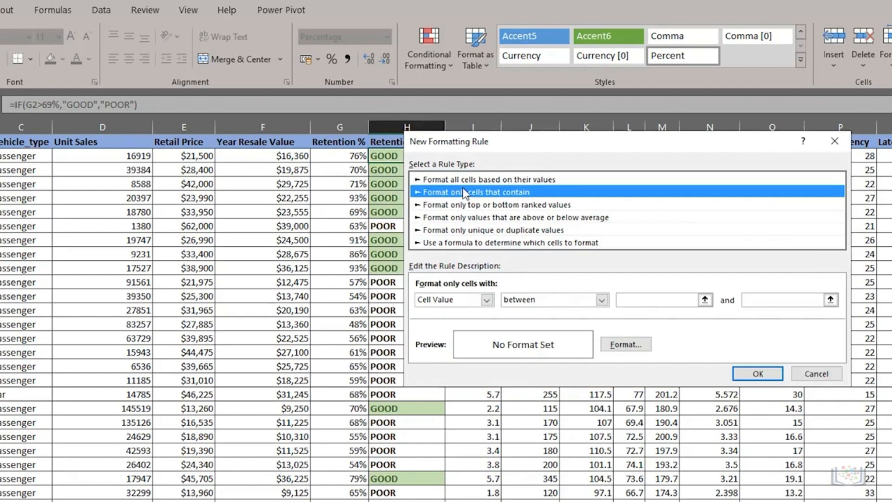
click(483, 299)
click(440, 325)
click(604, 301)
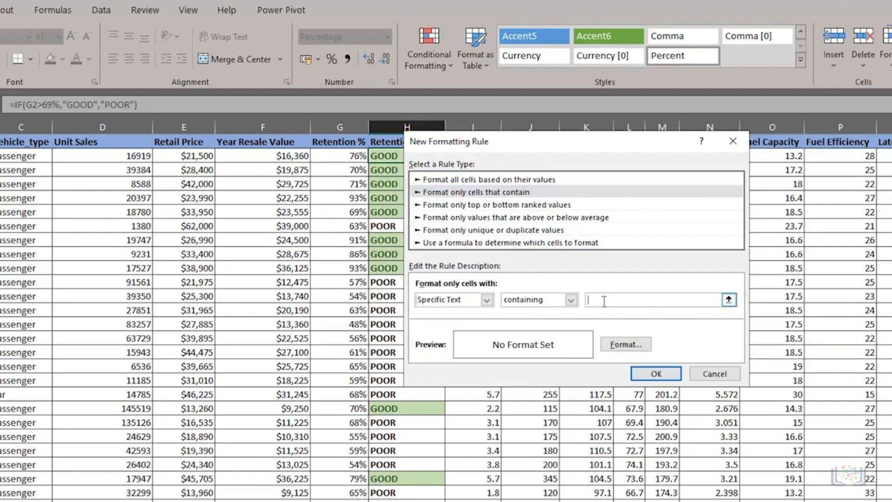
text(POOR)
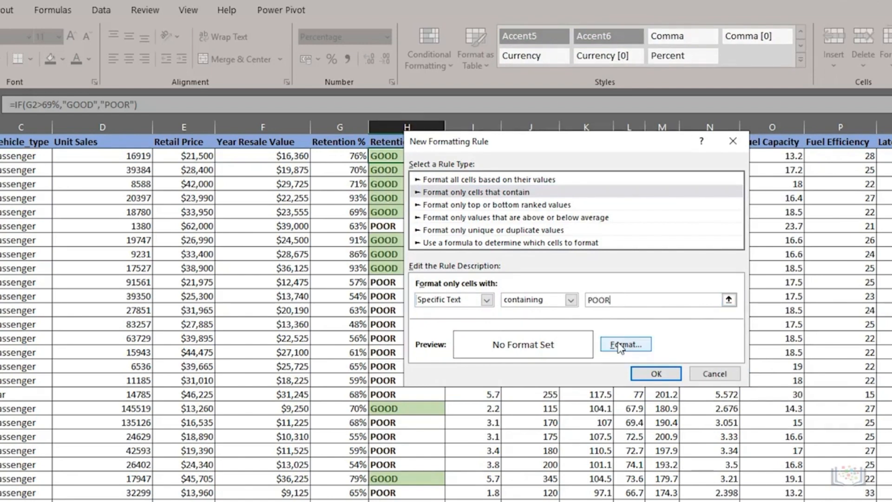
- Give the POOR rule a bold red font and a custom light pink fill
click(619, 346)
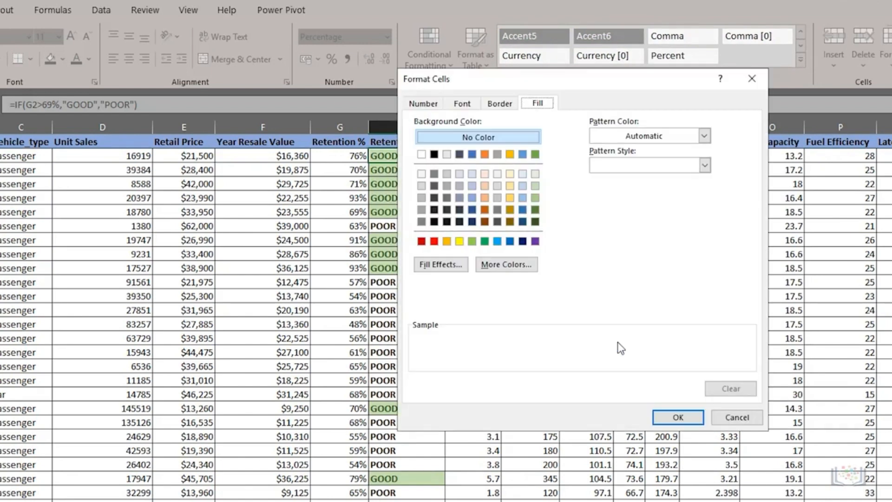
click(463, 103)
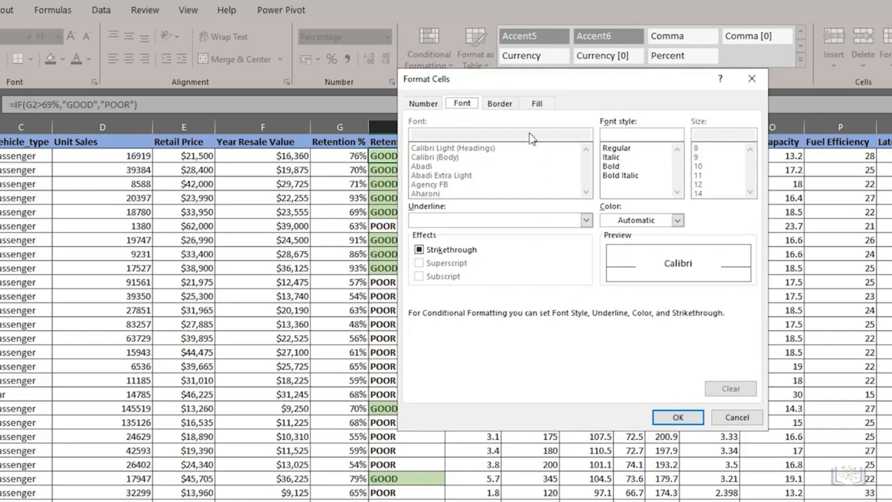
click(611, 166)
click(621, 220)
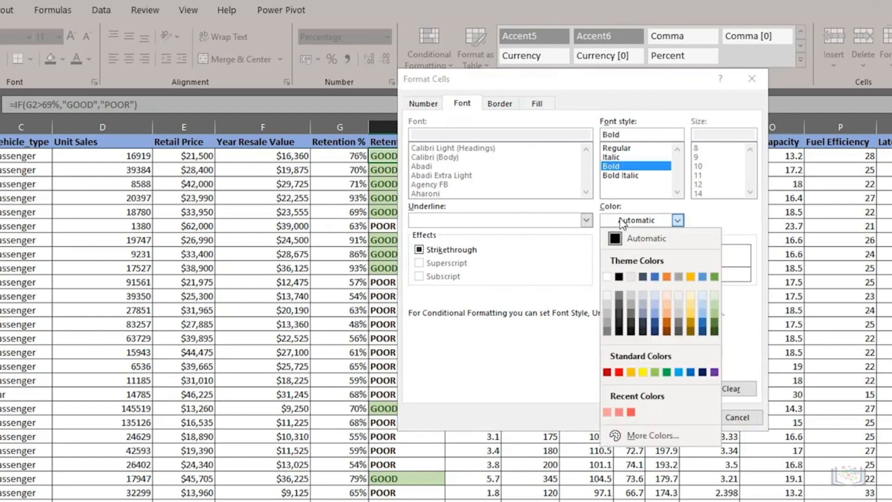
click(619, 372)
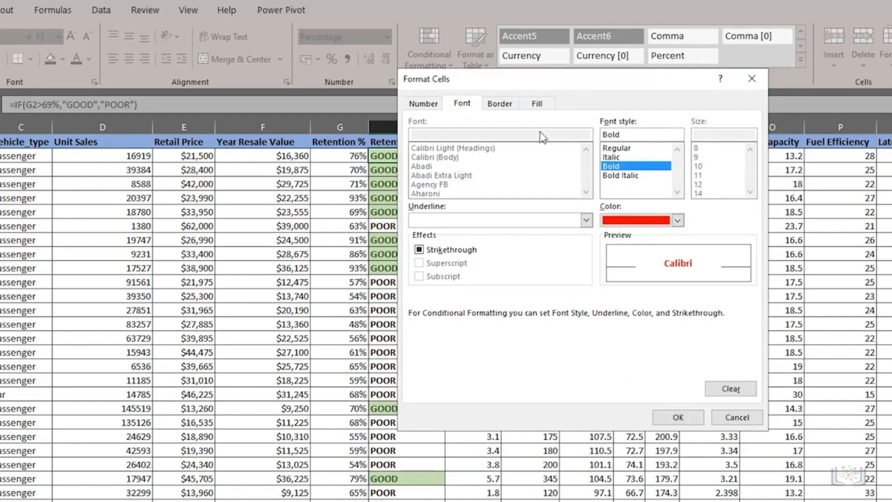
click(538, 104)
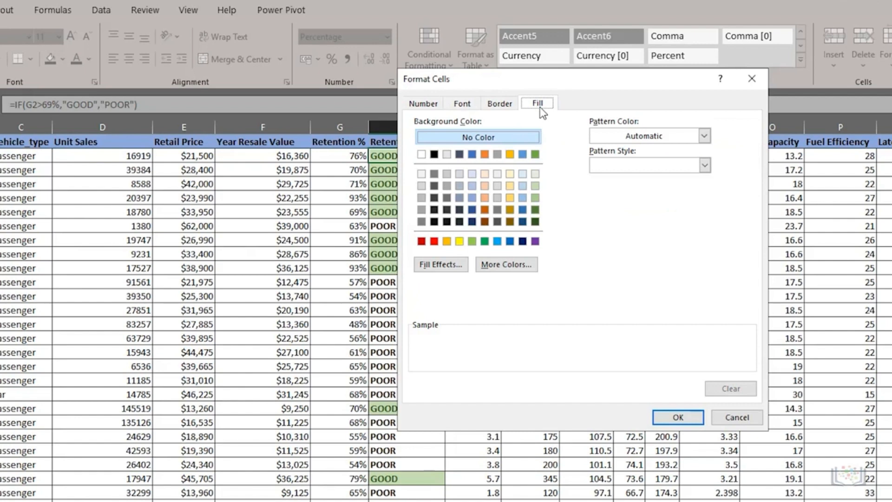
click(505, 264)
click(550, 251)
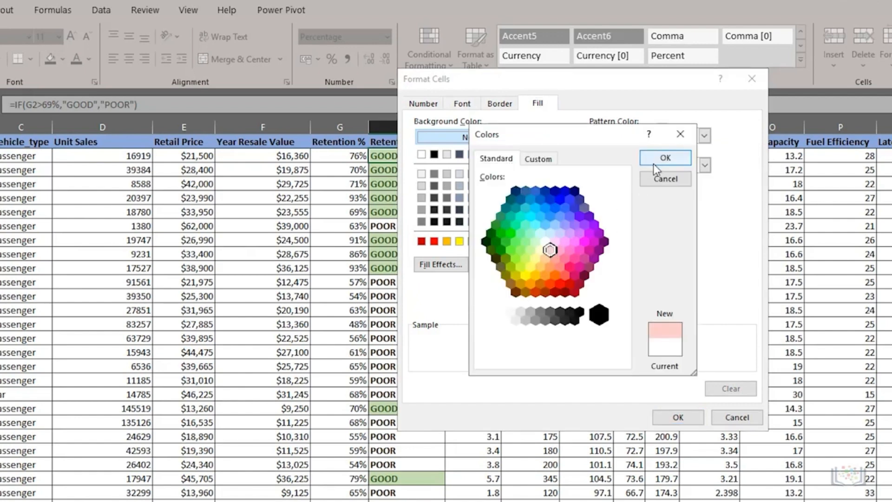
click(654, 162)
click(678, 417)
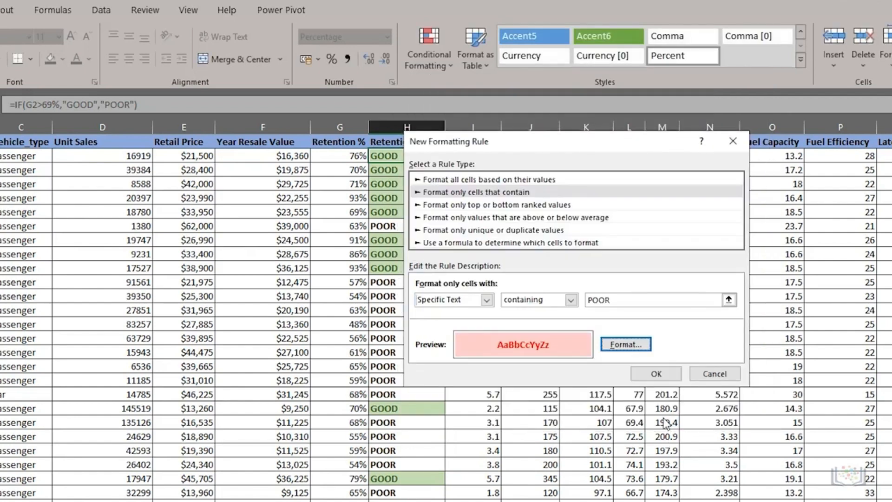
- Apply the POOR rule to H2 and extend its formatting down the Retention Value column
click(643, 376)
click(646, 367)
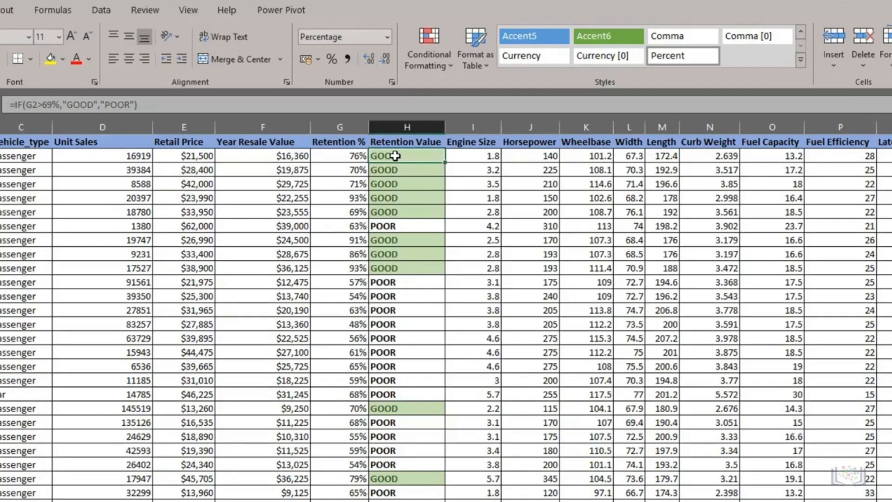
double_click(445, 163)
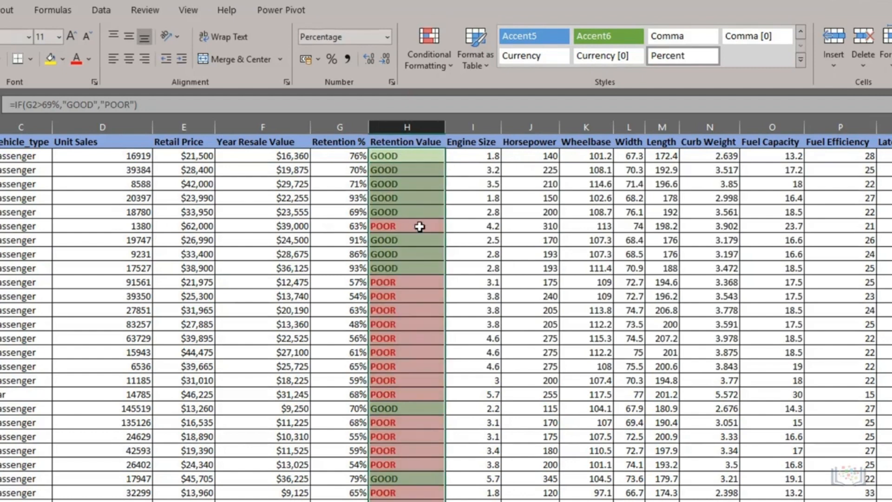
click(409, 253)
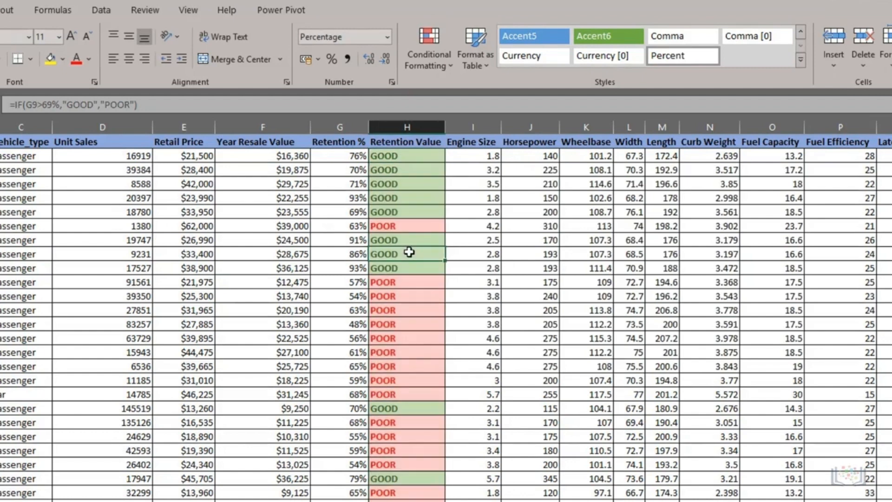
click(408, 227)
click(407, 156)
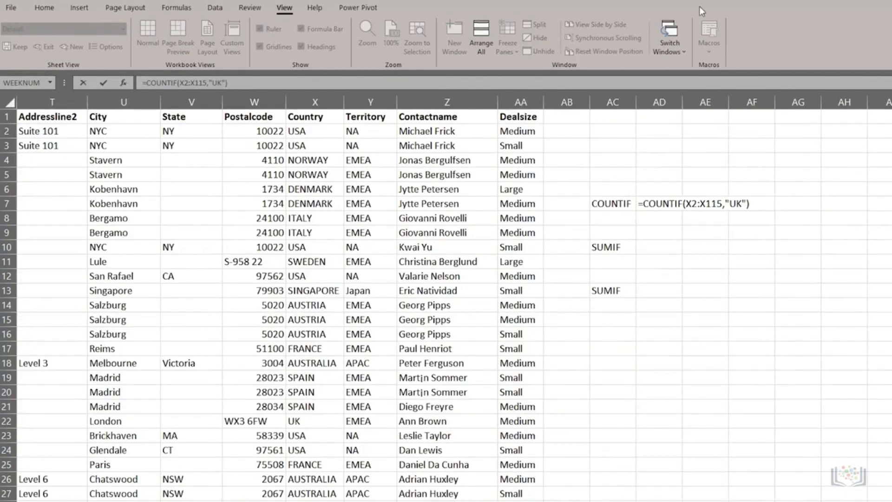
- Change the criterion of the COUNTIF formula in AD7 to "france", keeping the range X2:X115
key(F2)
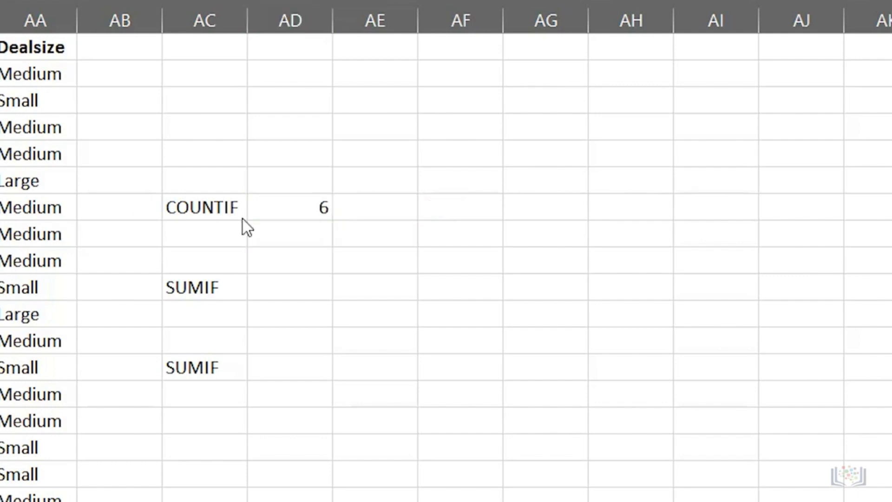
double_click(292, 209)
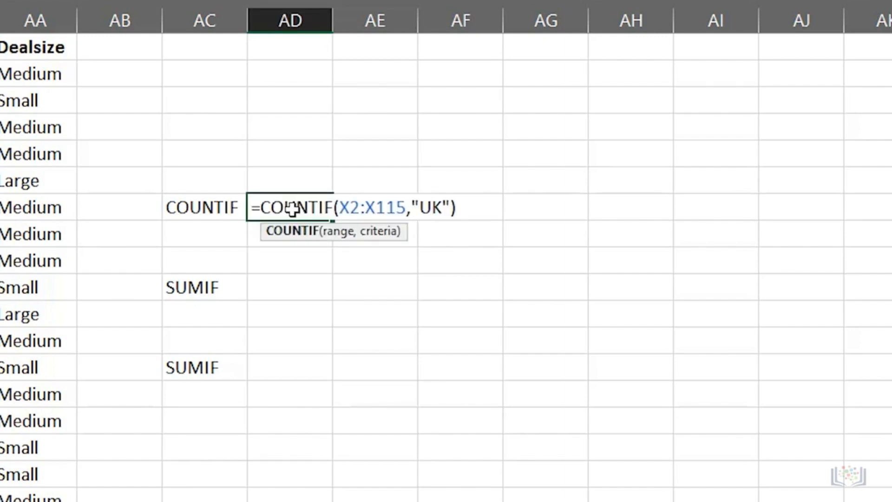
click(425, 213)
text(france)
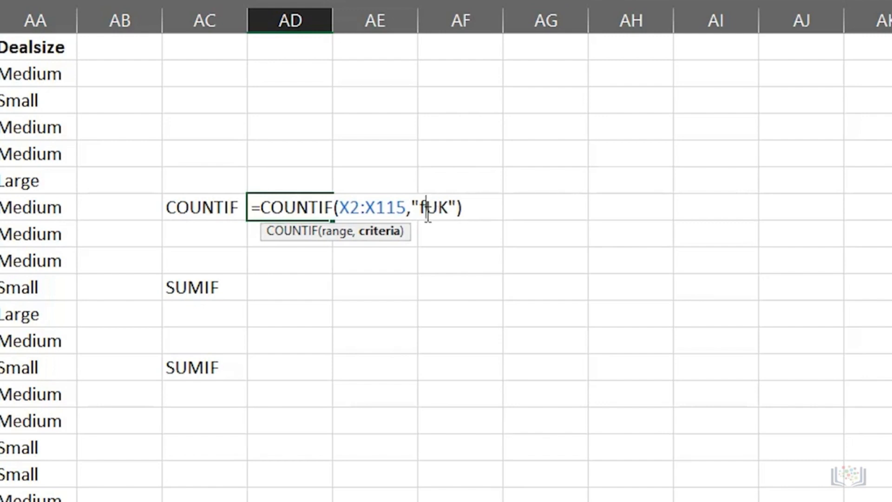
key(Delete)
key(Delete)
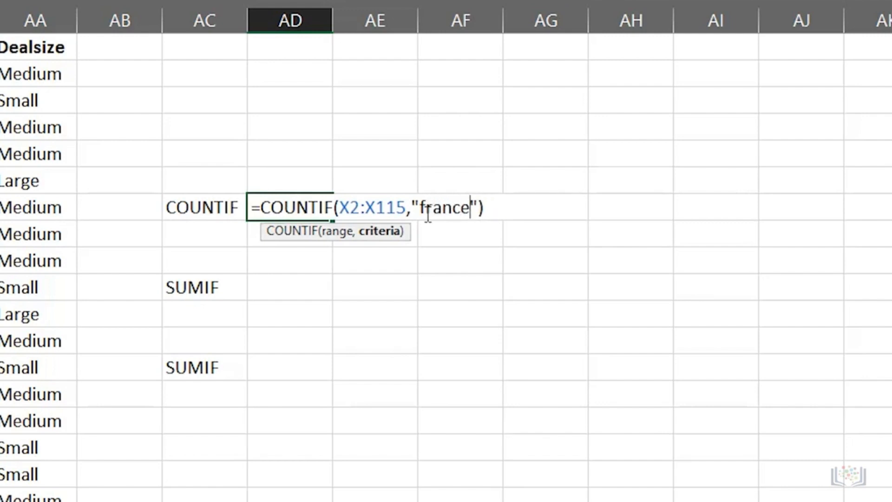
key(Return)
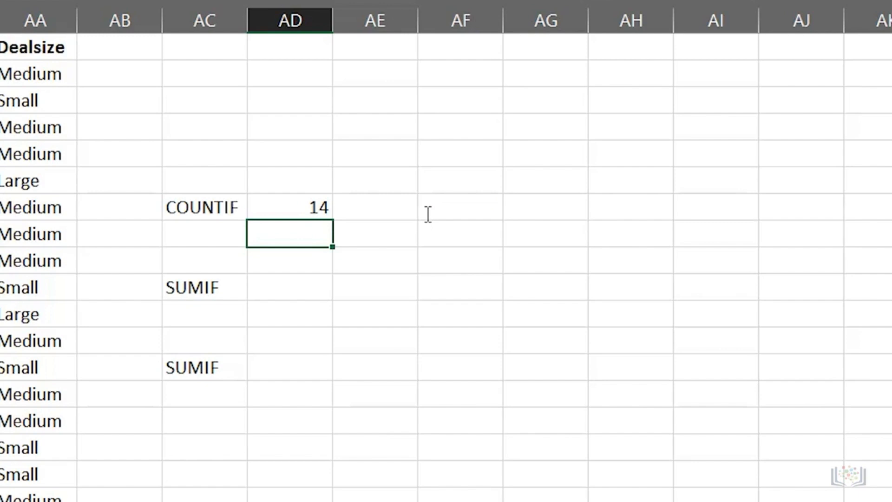
- Change the criterion of the COUNTIF formula in AD7 to "usa" to count the American records
double_click(303, 209)
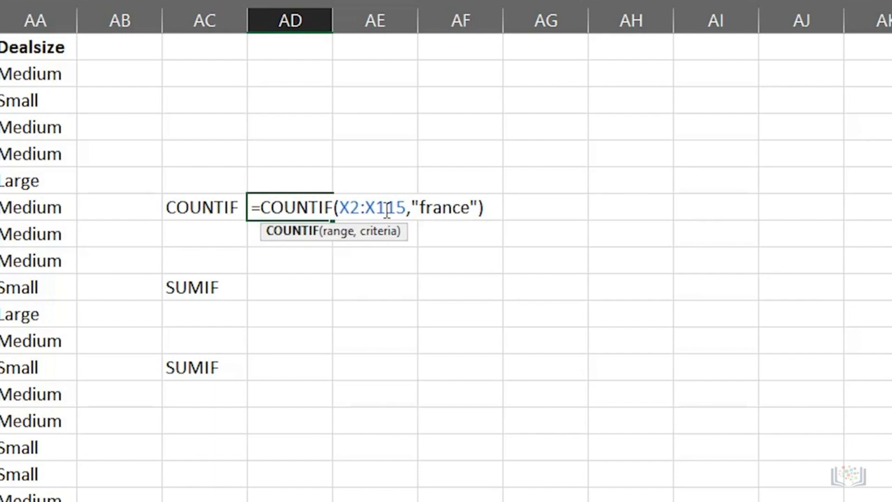
click(421, 213)
key(Delete)
key(Delete)
key(Delete)
text(usa)
key(Delete)
key(Delete)
key(Delete)
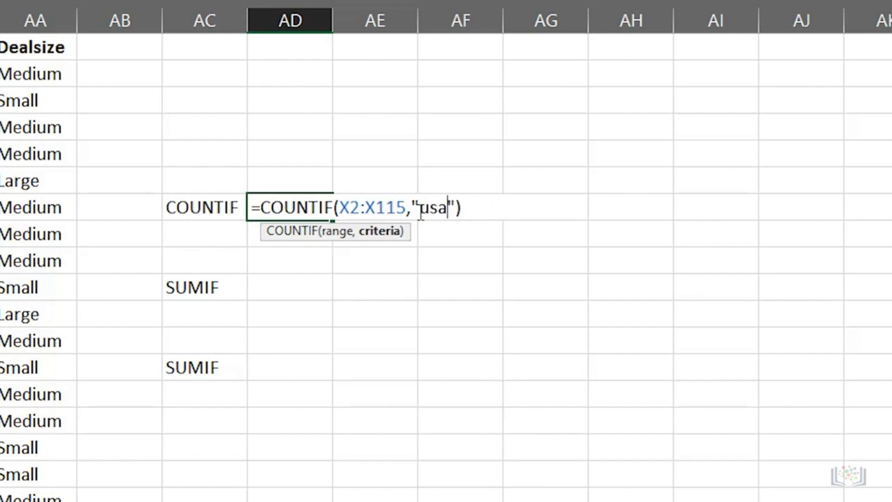
key(Return)
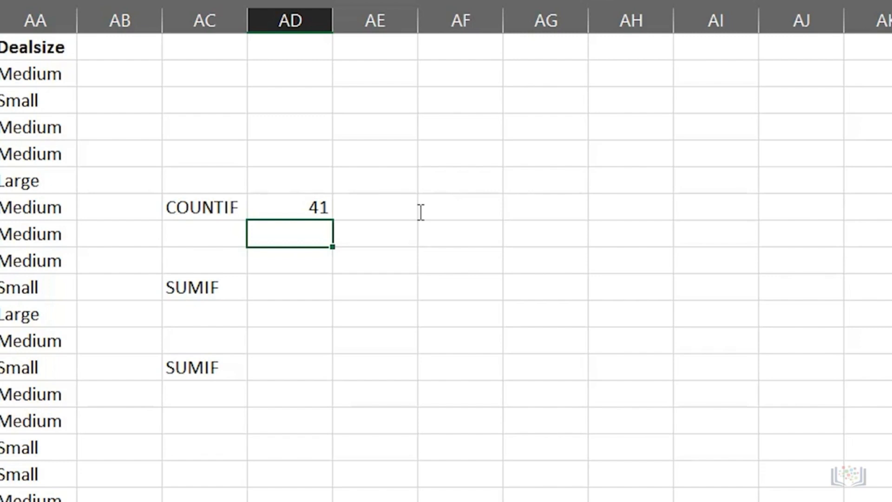
key(Up)
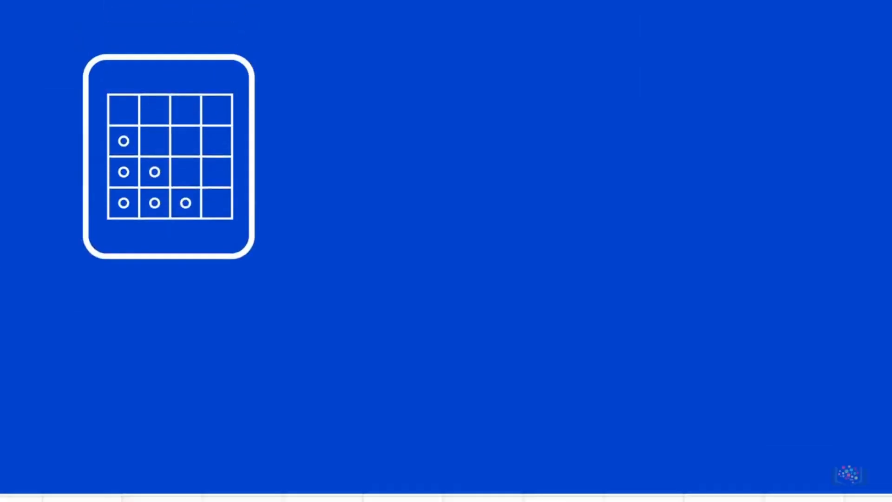
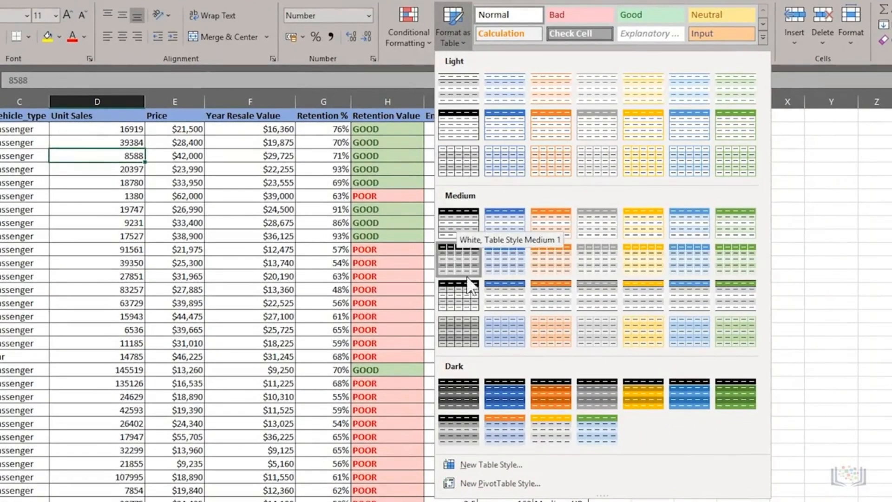
- Format the car data range A1:S156 as a table with headers, and check the Retention % and Retention Value filters
key(Escape)
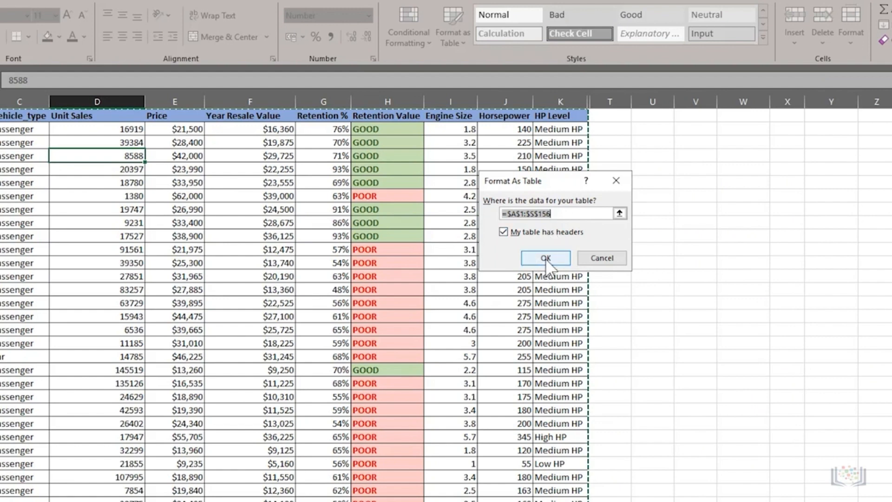
click(546, 258)
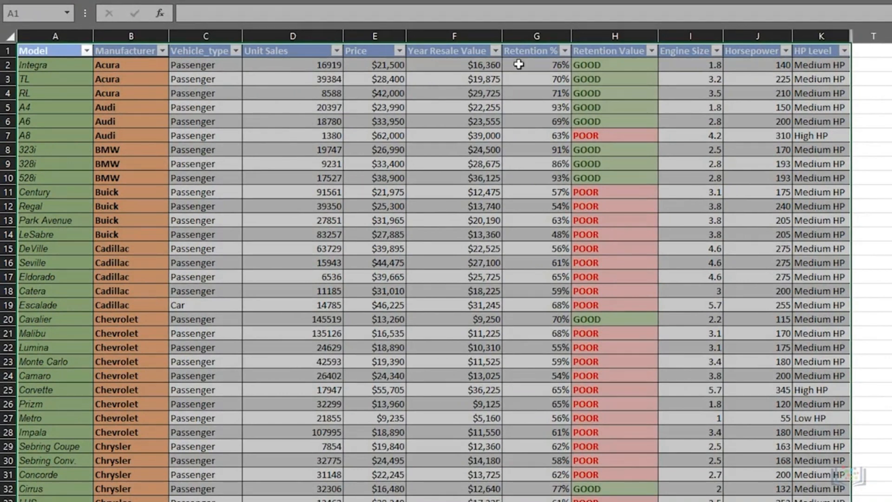
click(565, 51)
click(565, 51)
click(652, 51)
click(652, 51)
- Add a row below the table's last record with model E10 and manufacturer Zenos, and delete that row again
key(ctrl+Down)
click(49, 464)
text(E10)
key(Tab)
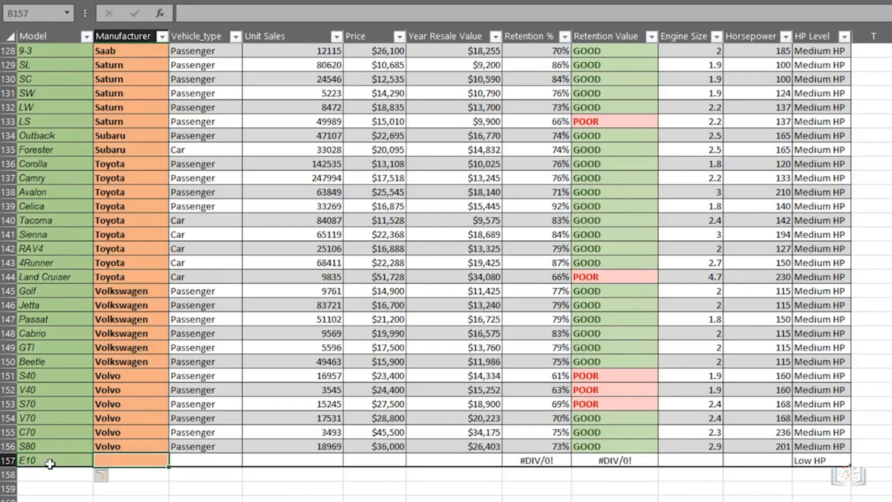
text(Zenos)
key(Tab)
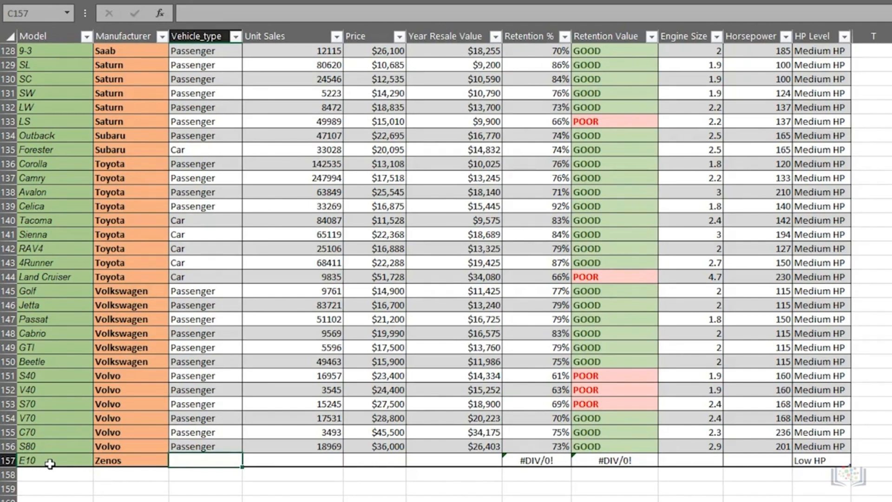
right_click(5, 460)
click(36, 345)
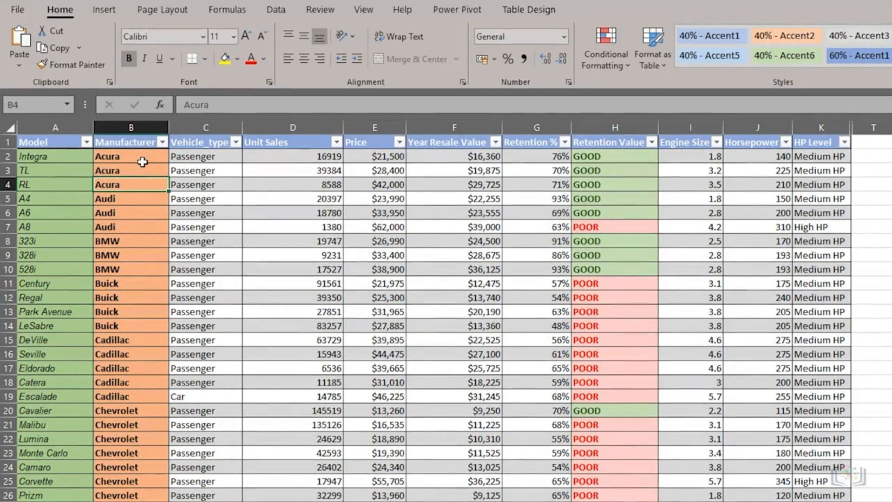
- Create a PivotTable from Table1 on a new worksheet and rename that sheet Pivot1
click(108, 8)
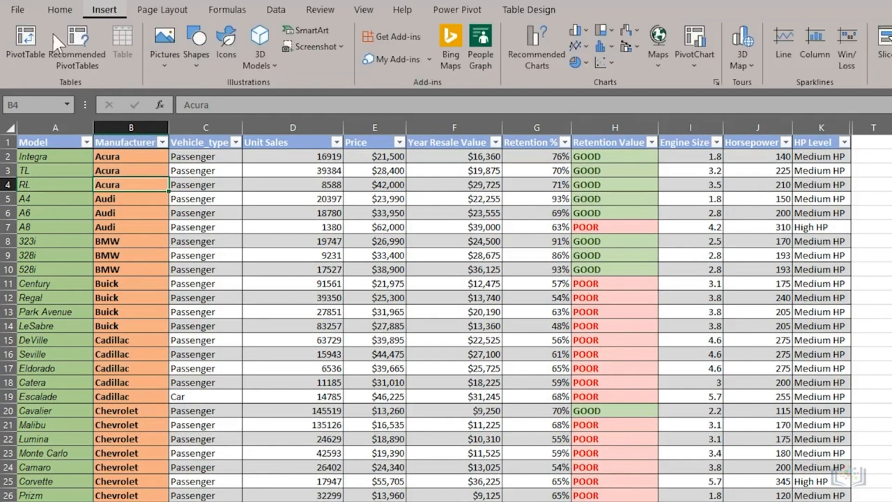
click(23, 43)
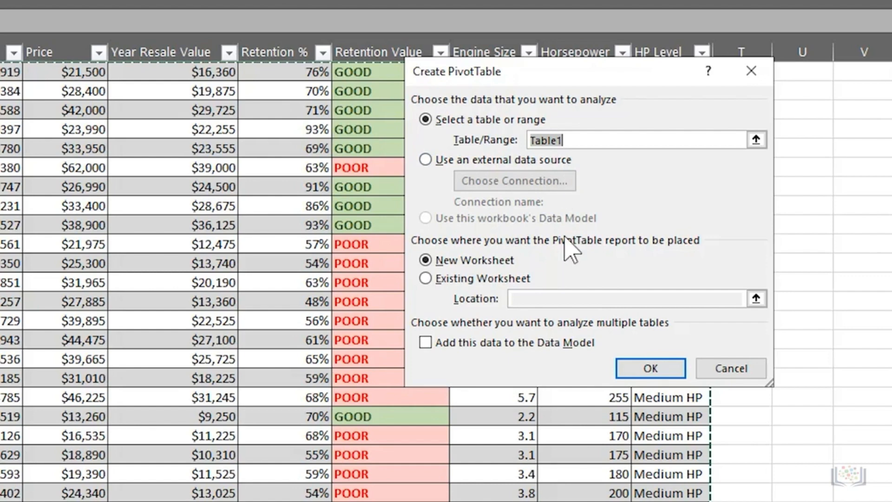
click(628, 370)
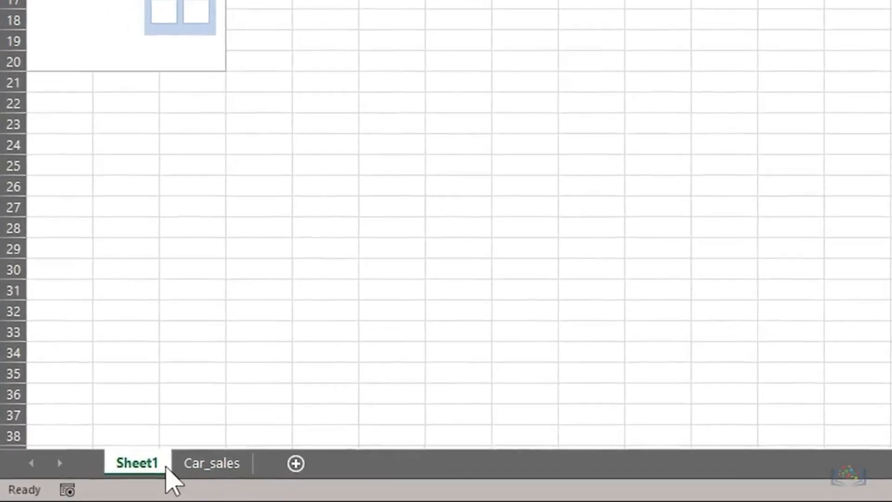
double_click(141, 464)
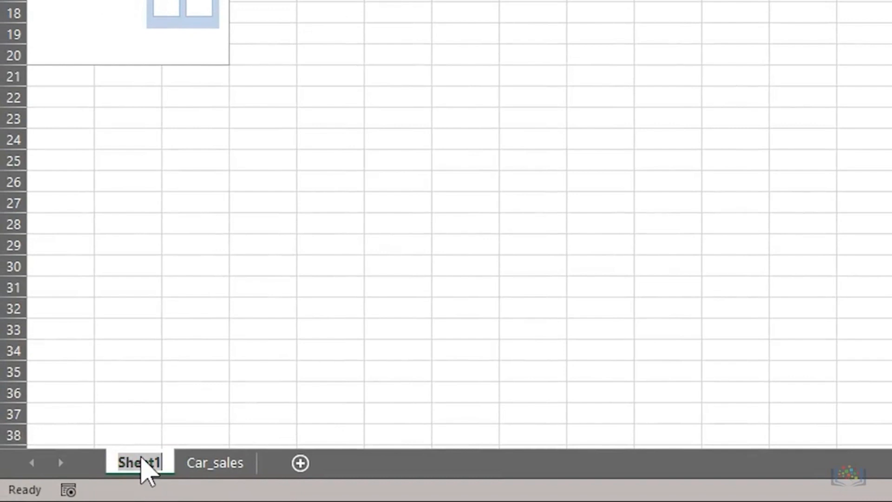
text(Pivot1)
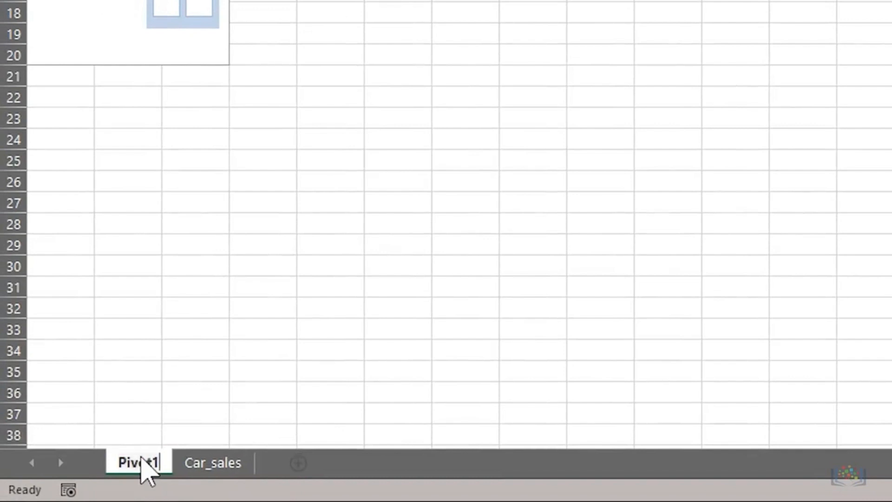
key(Return)
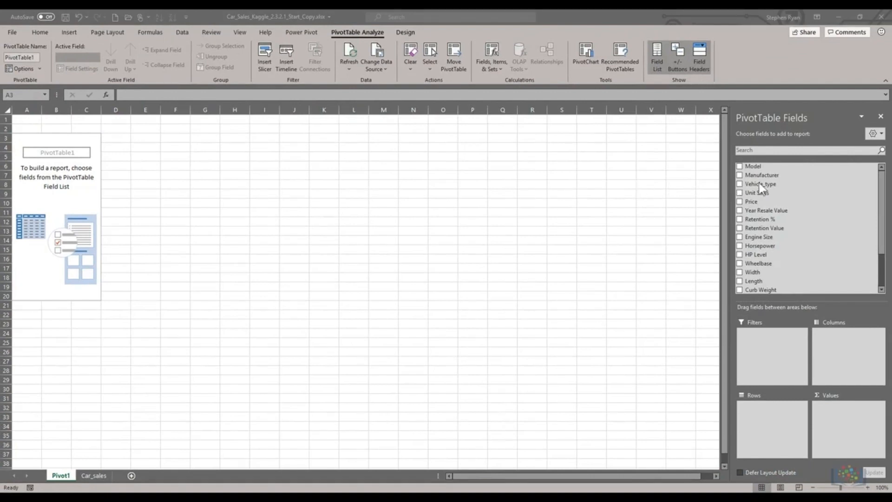
- Add the Manufacturer and Model fields to the PivotTable rows, with Manufacturer placed above Model
drag(761, 175, 764, 426)
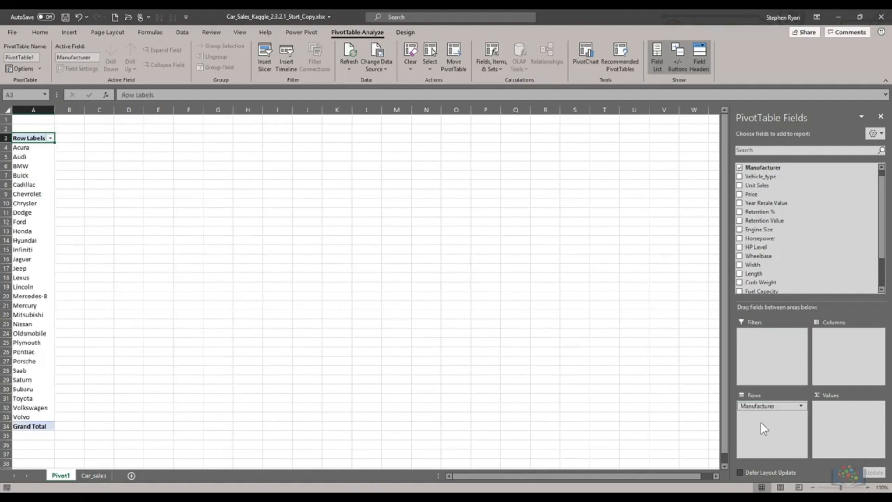
scroll(753, 169, up, 1)
drag(753, 167, 758, 405)
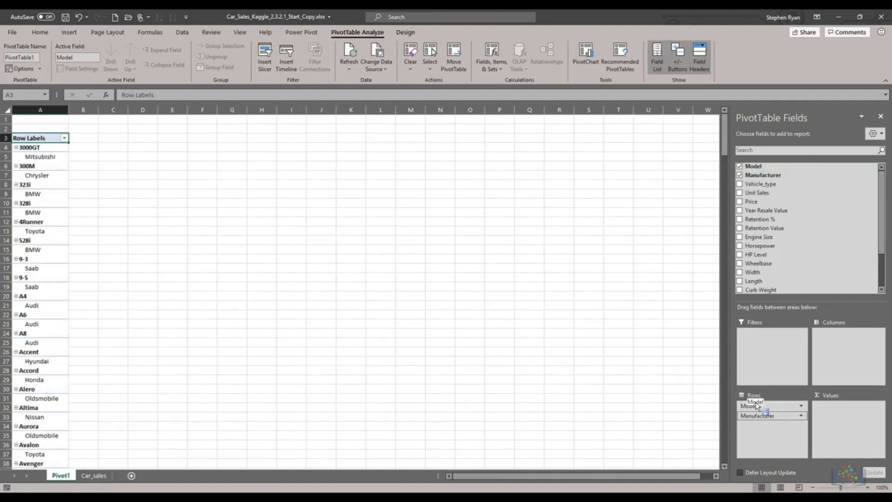
drag(756, 404, 754, 403)
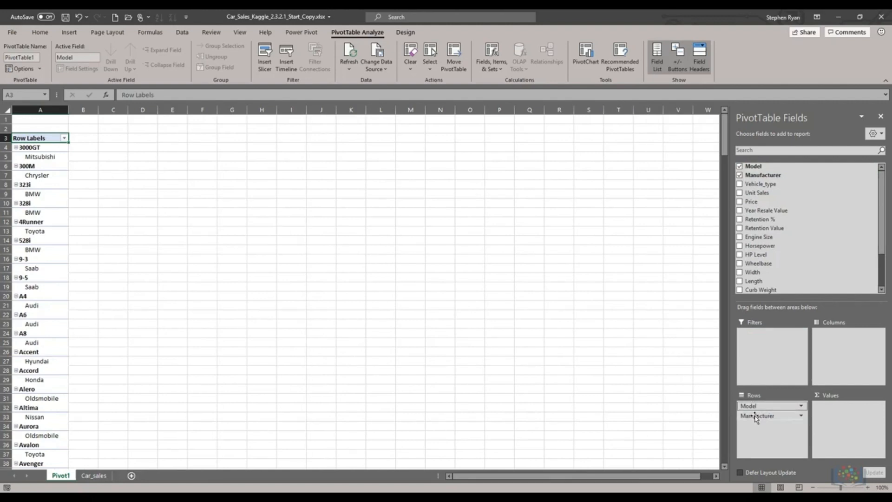
drag(755, 416, 755, 402)
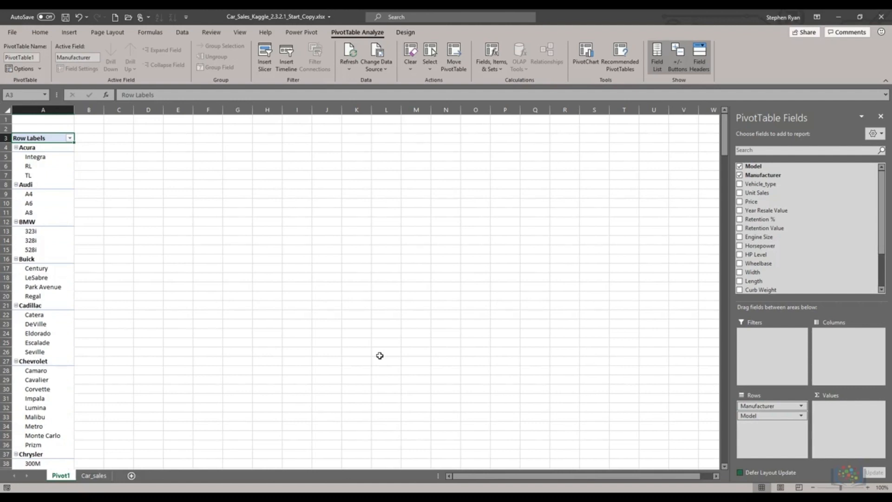
- Add the Price and Unit Sales fields to the PivotTable values as sums
drag(751, 201, 821, 335)
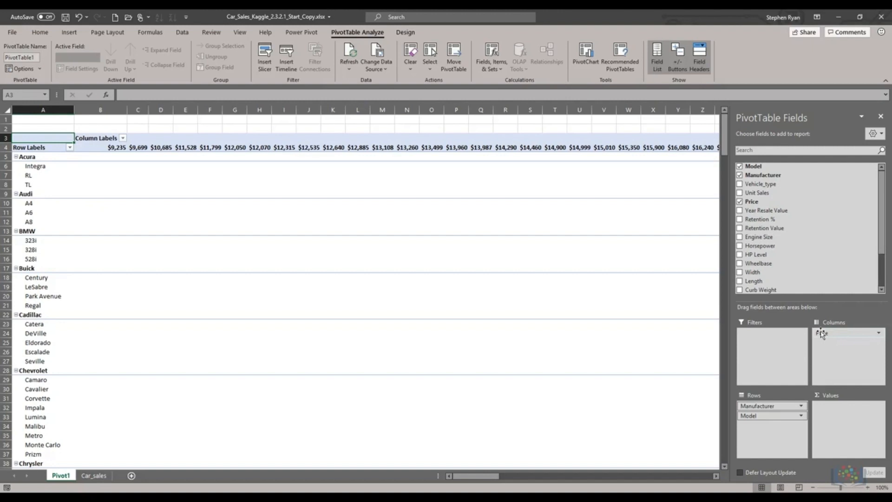
drag(821, 333, 829, 411)
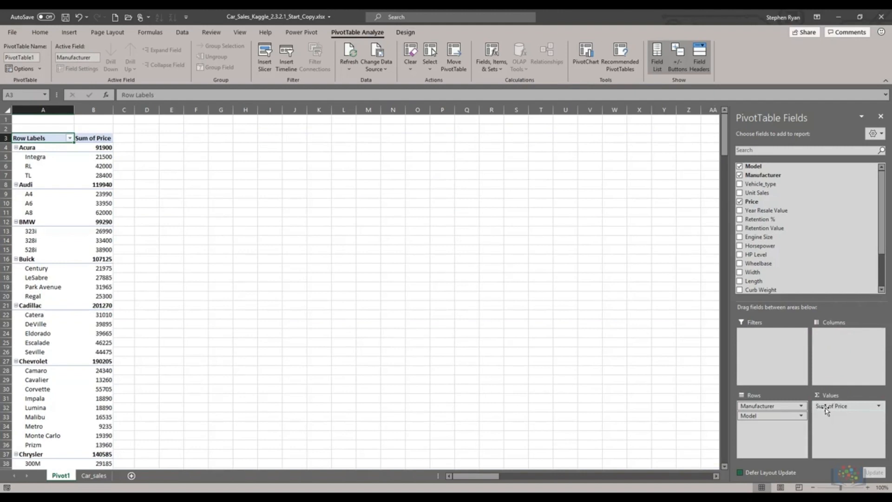
drag(762, 192, 835, 424)
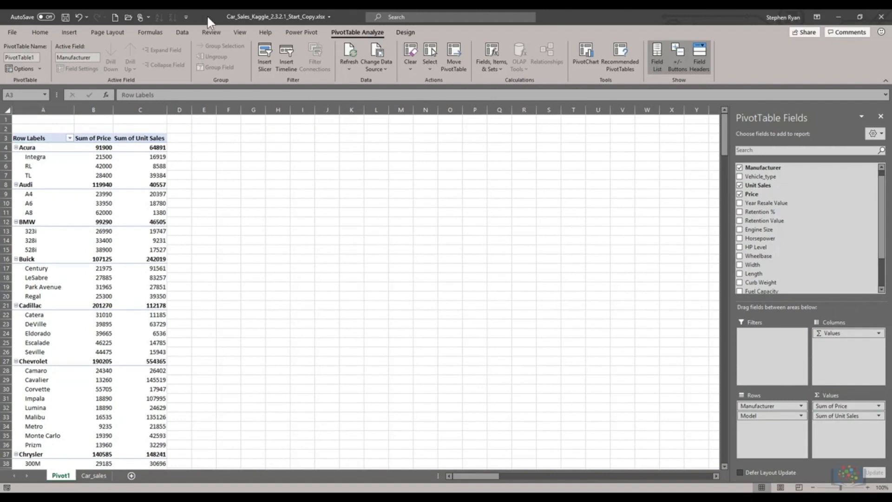
click(207, 16)
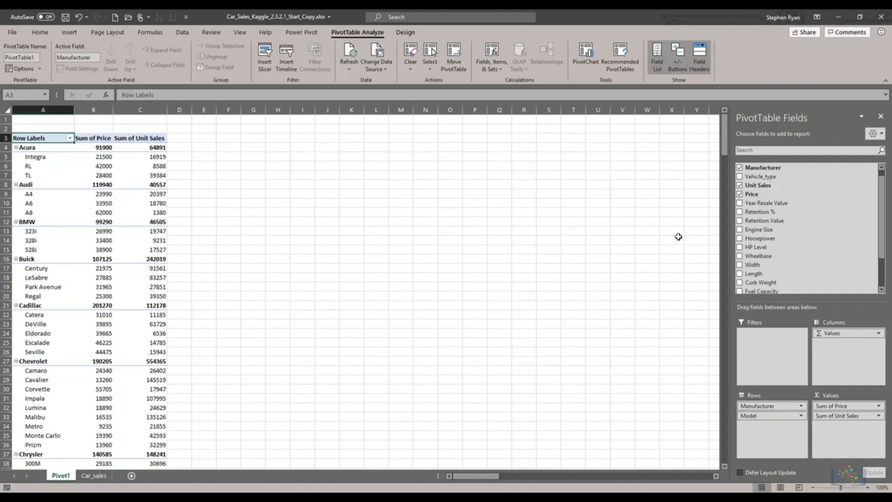
- Try the Vehicle_type field in the PivotTable columns and remove it again
drag(758, 176, 836, 353)
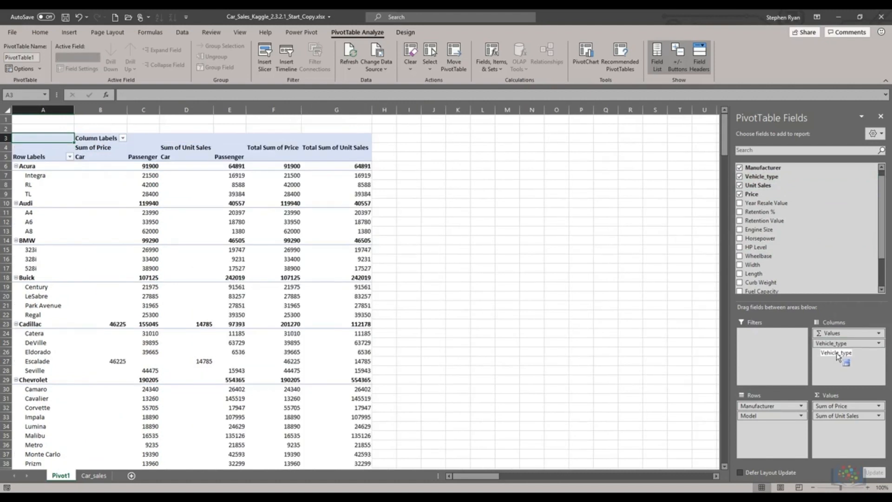
click(878, 344)
click(840, 440)
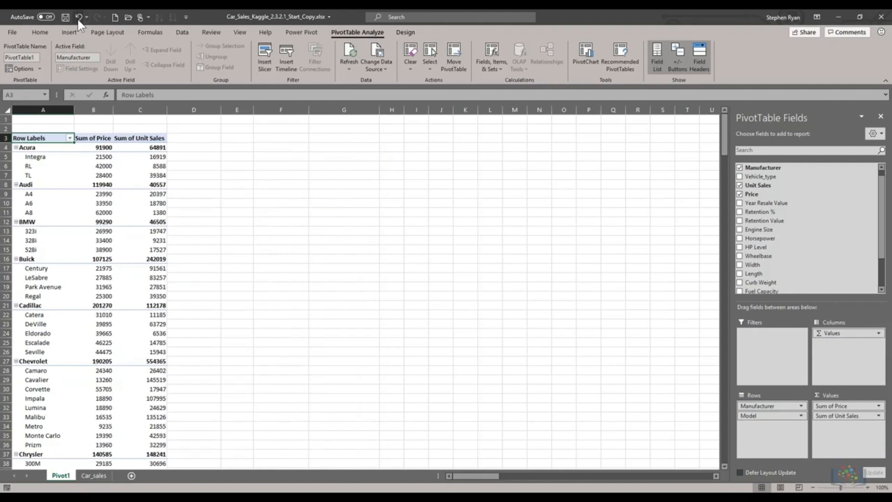
click(77, 18)
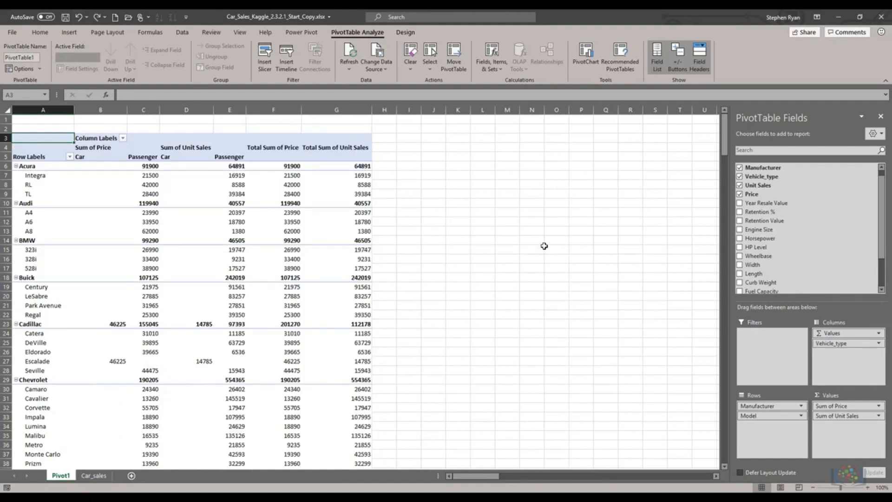
drag(831, 344, 664, 322)
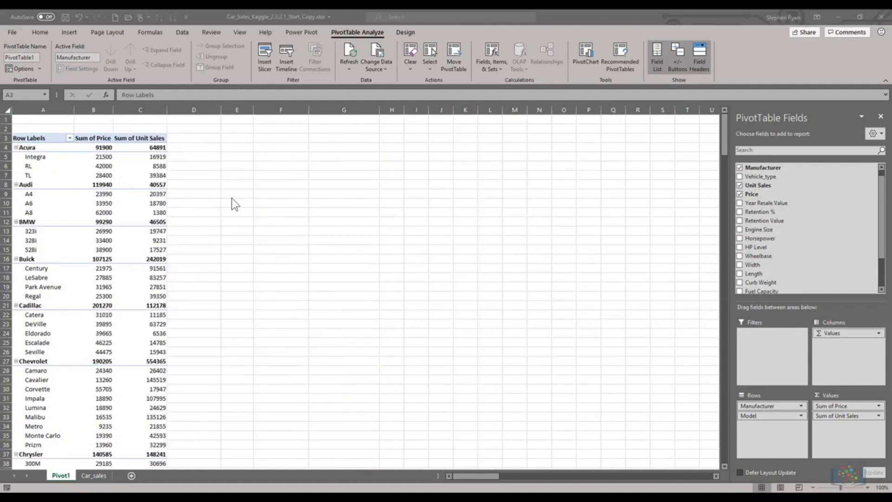
- Format the Sum of Price values as Currency with the $ English (United States) symbol and 0 decimal places
click(40, 32)
click(92, 149)
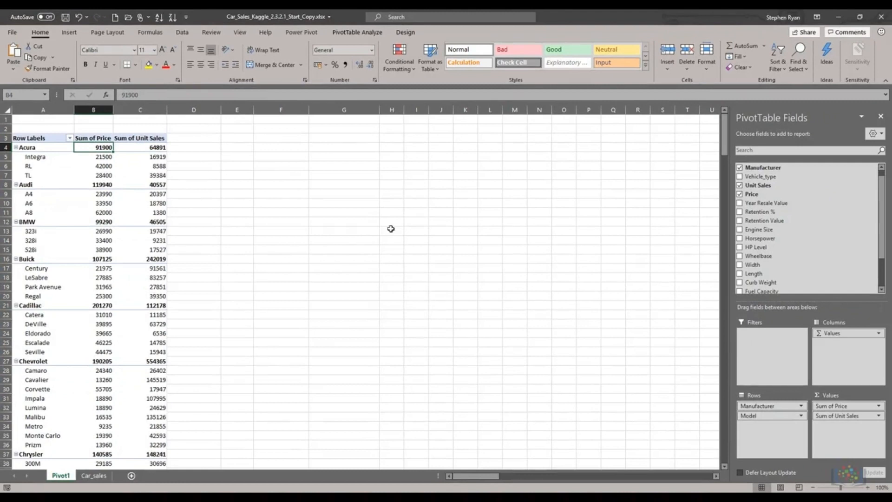
click(879, 405)
click(843, 395)
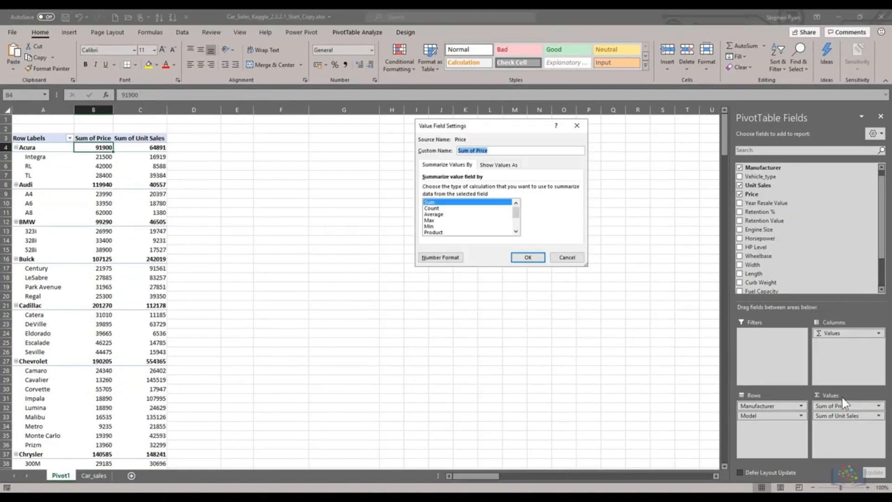
click(440, 259)
click(403, 136)
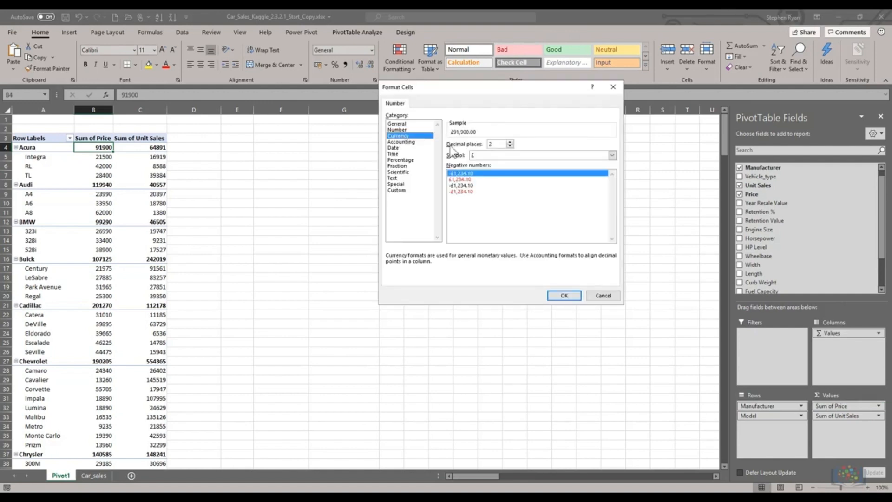
click(490, 155)
scroll(496, 214, down, 2)
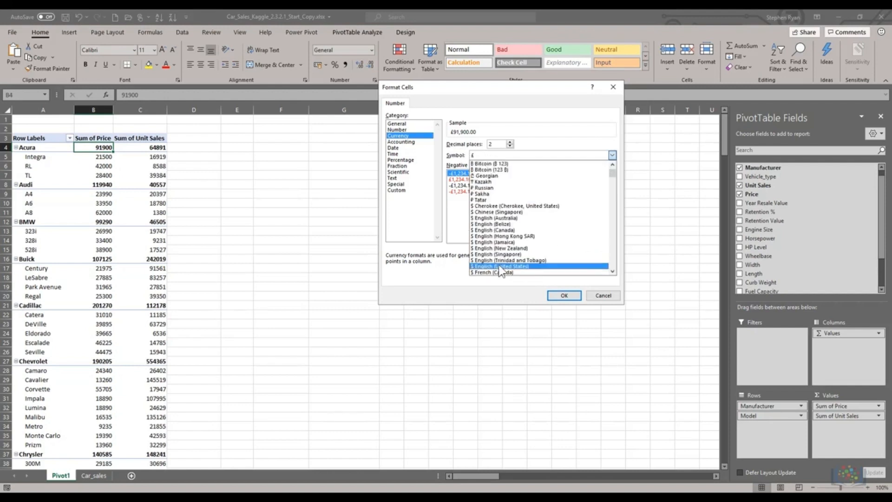
click(501, 267)
click(509, 147)
click(509, 146)
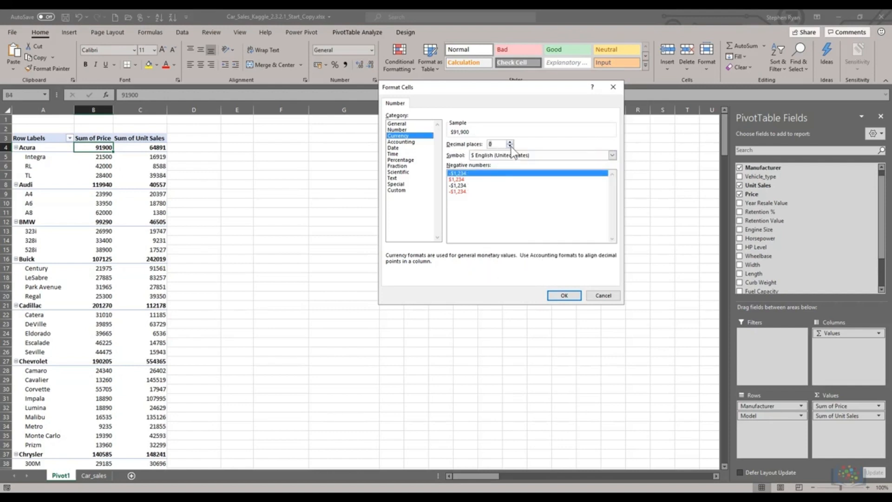
click(553, 295)
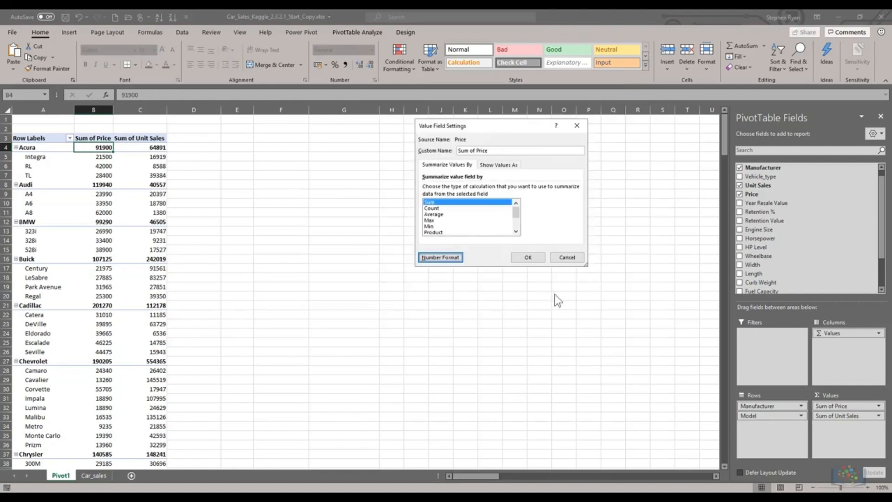
click(527, 257)
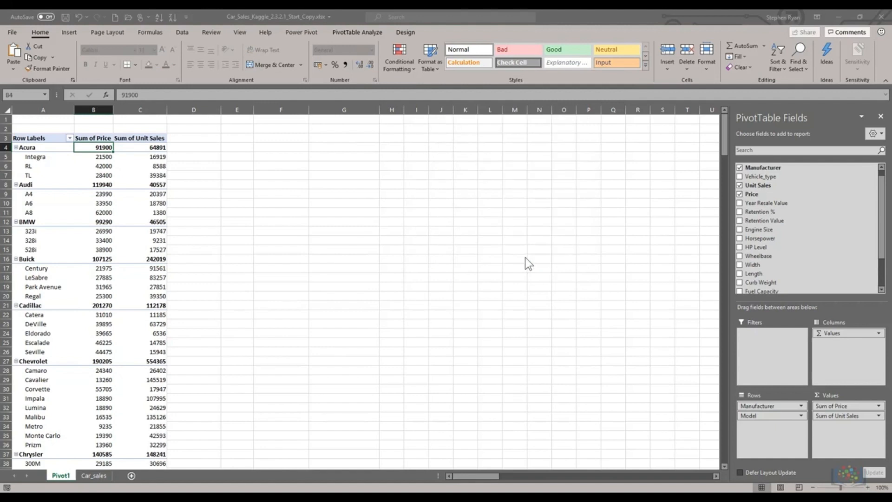
- Start a new calculated field for the PivotTable and name it Total Model Sales
click(157, 158)
click(351, 33)
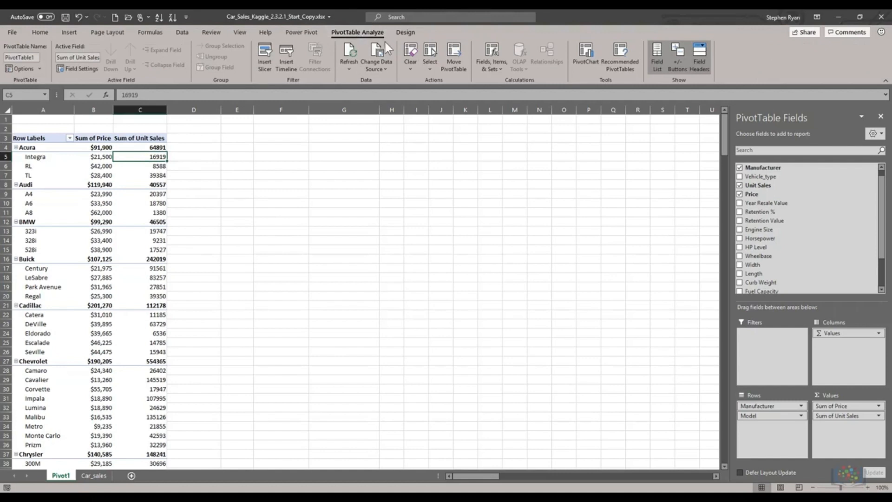
click(491, 60)
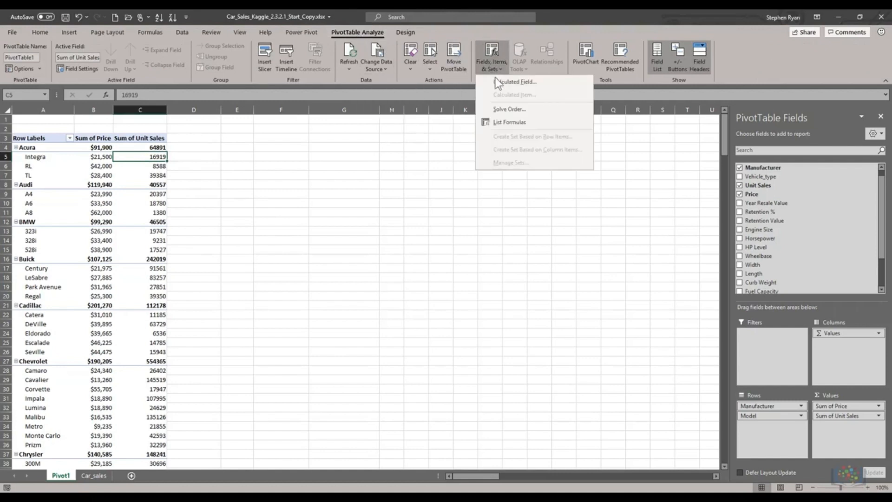
click(497, 79)
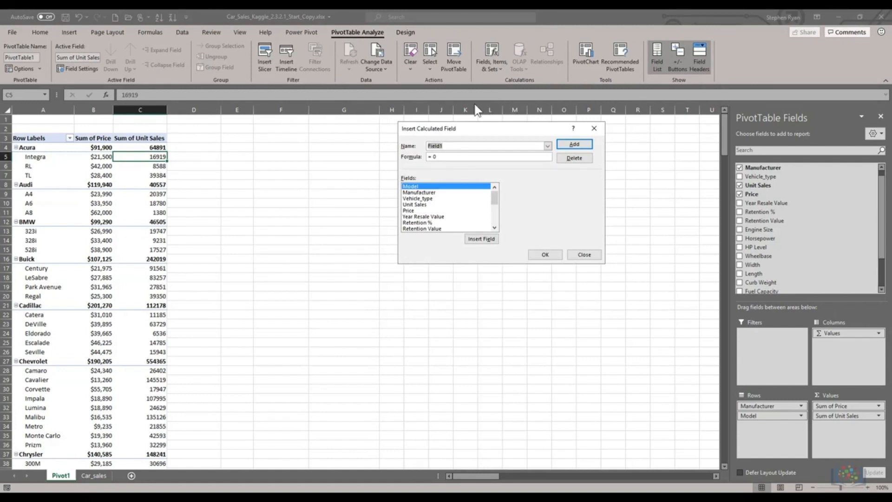
text(Total Model Sales)
- Set the calculated field's formula to Price multiplied by 'Unit Sales' and add the field to the PivotTable
click(446, 157)
key(BackSpace)
click(411, 211)
click(475, 238)
text(*)
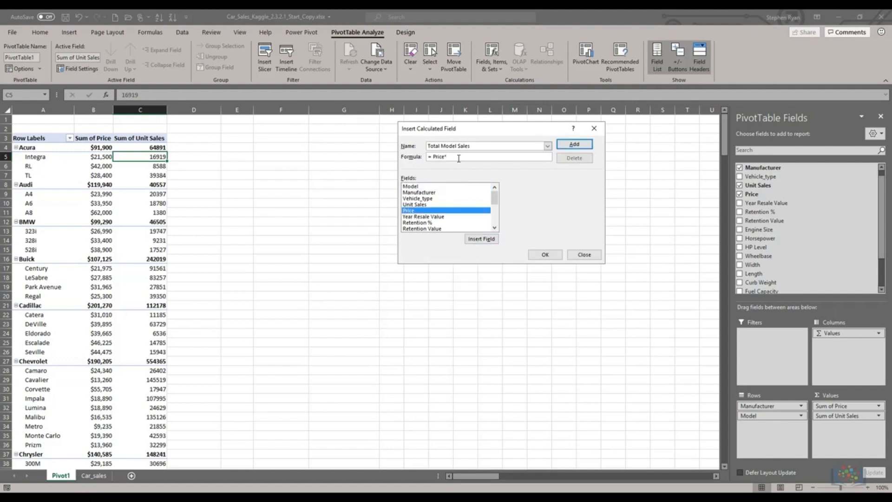
click(424, 205)
click(475, 239)
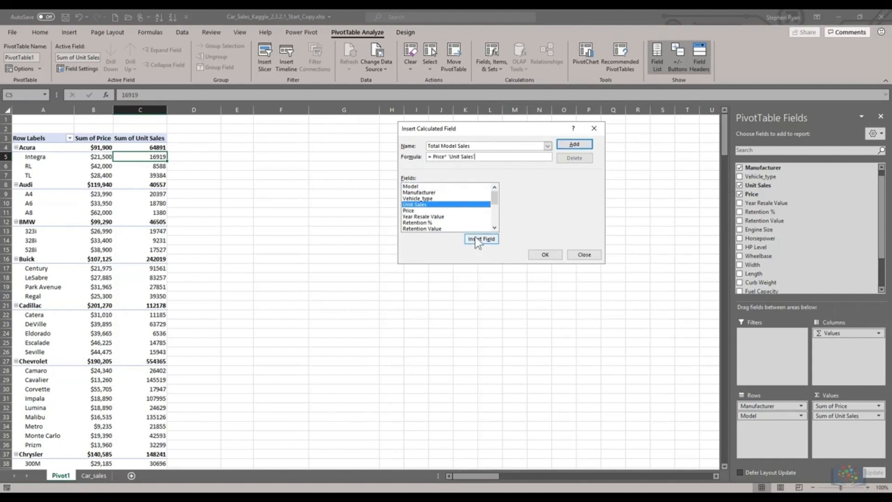
click(567, 143)
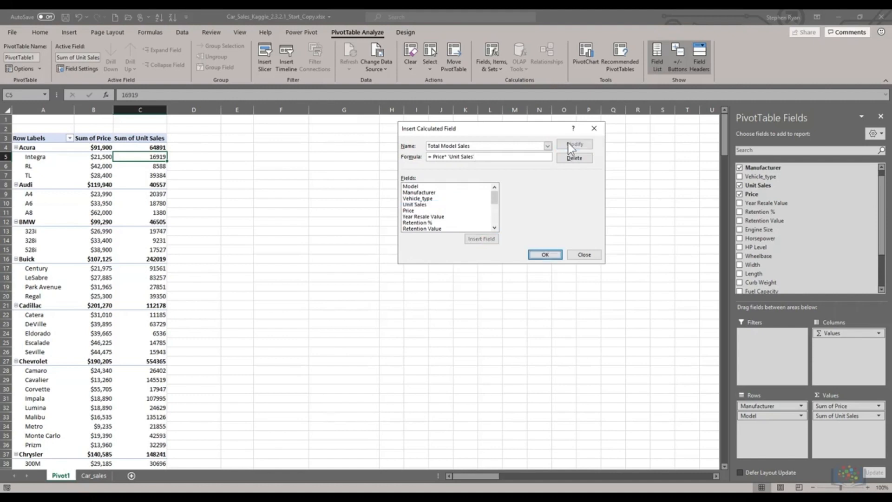
click(541, 254)
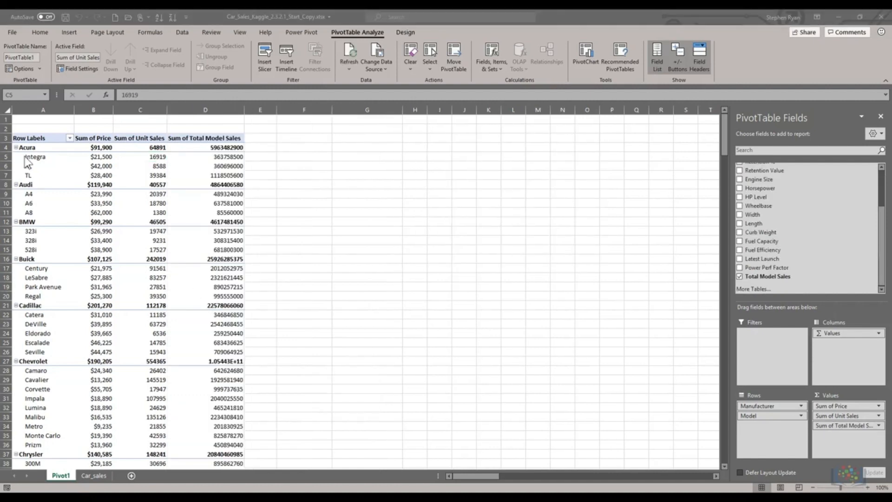
- Format the Sum of Total Model Sales values as Currency with the $ English (United States) symbol and no decimals, and check the column
click(878, 425)
click(840, 419)
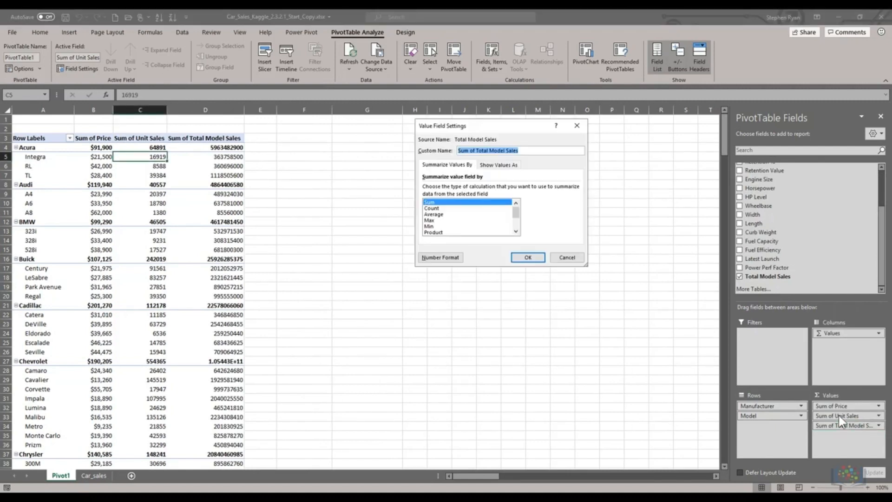
click(440, 257)
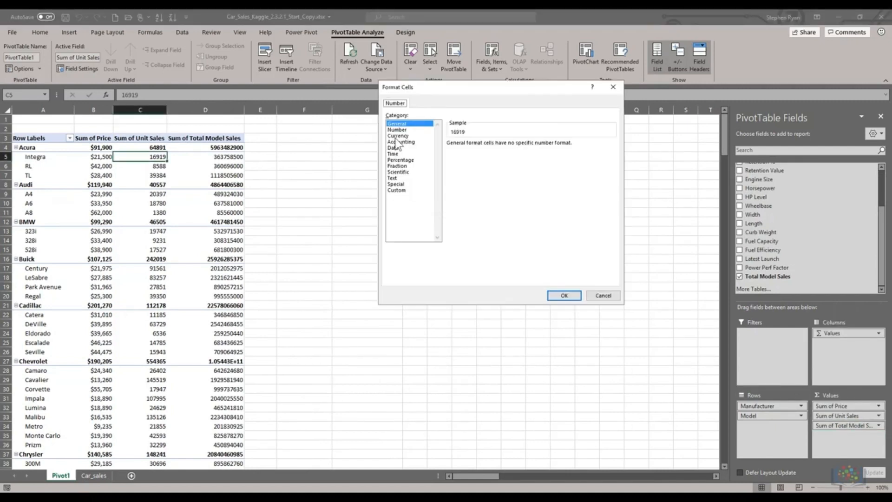
click(397, 136)
click(478, 155)
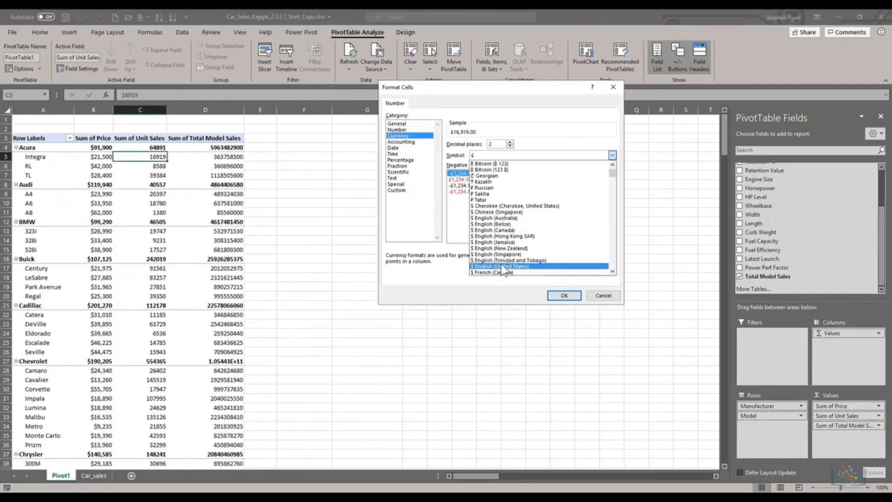
click(511, 274)
click(564, 296)
click(526, 257)
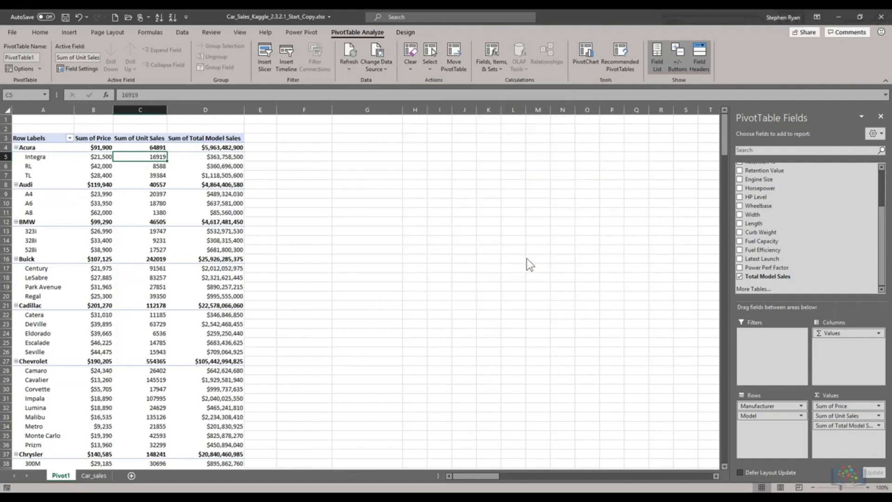
click(220, 140)
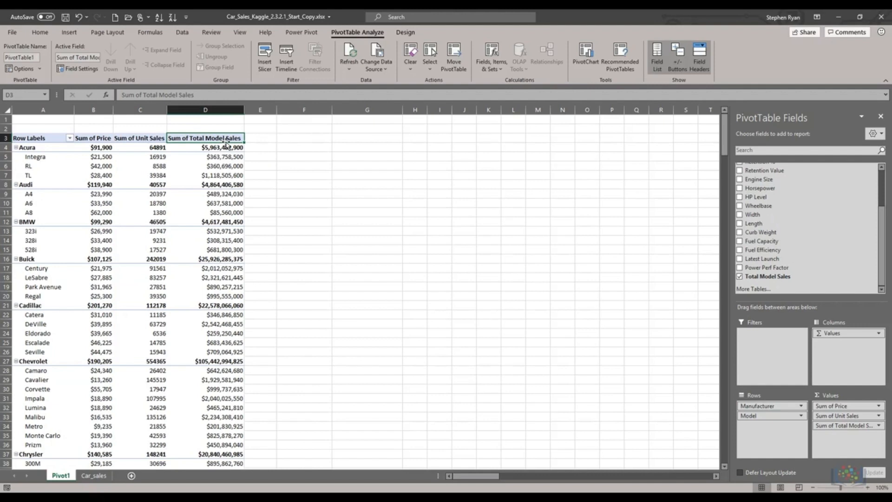
click(223, 157)
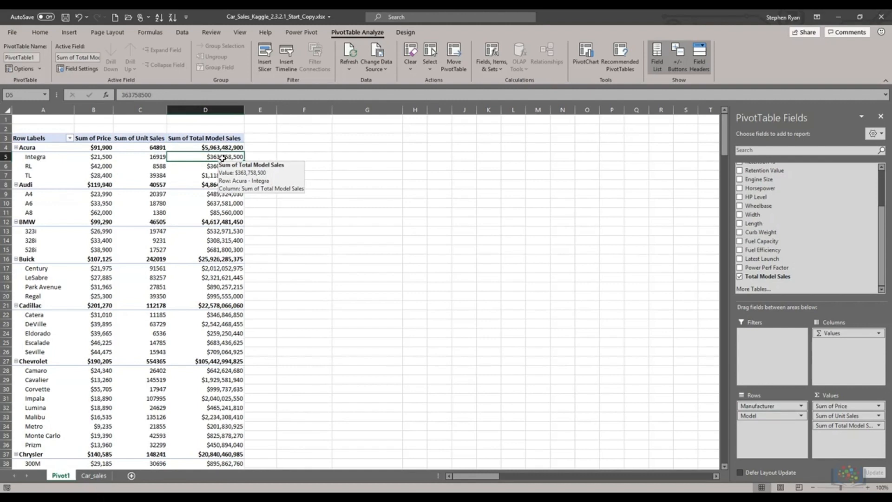
click(220, 176)
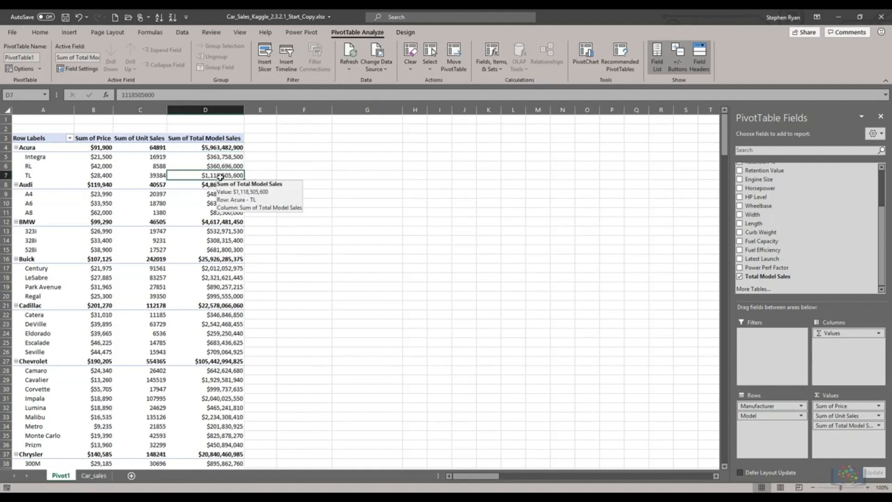
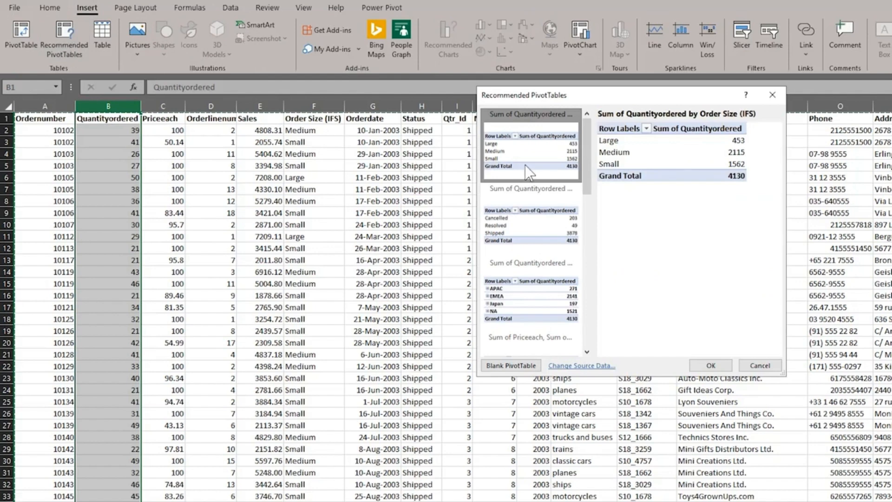
- Preview the recommended PivotTables of Quantityordered by status and by territory, and close the recommendations without inserting one
click(530, 221)
click(534, 300)
click(759, 367)
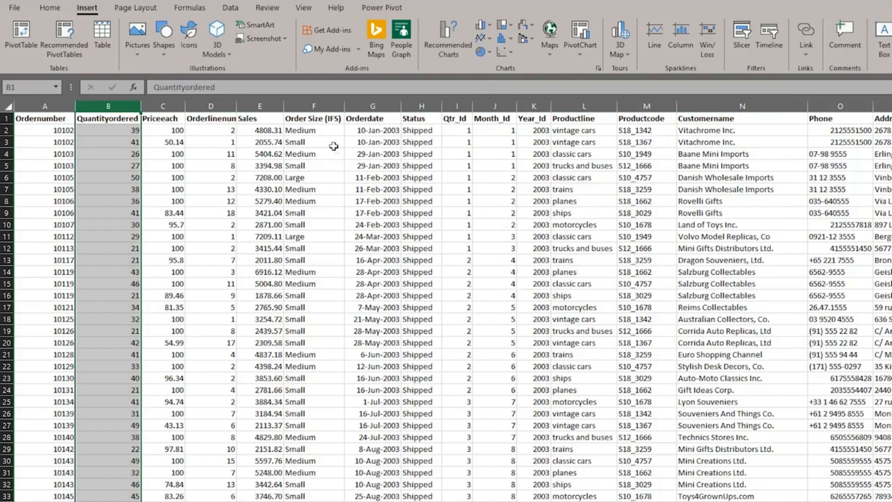
- Preview the recommended PivotTables with the Order Size (IFS) column selected, and close the recommendations without inserting one
click(318, 108)
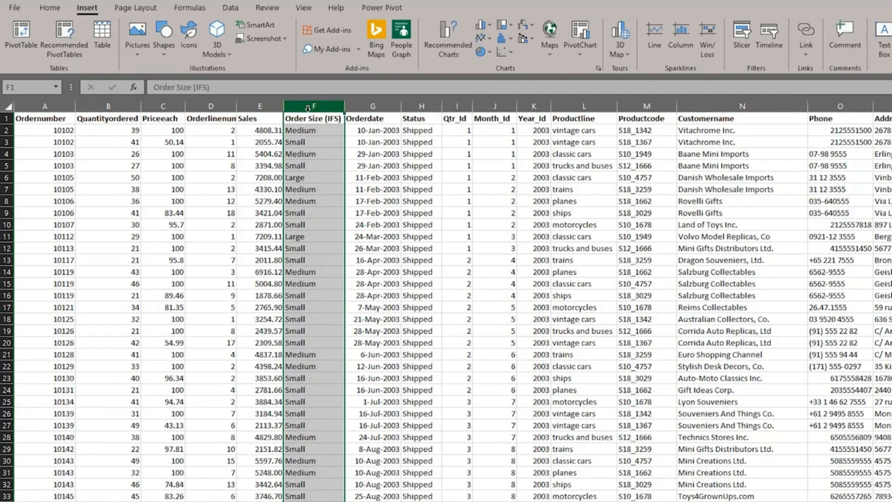
click(75, 57)
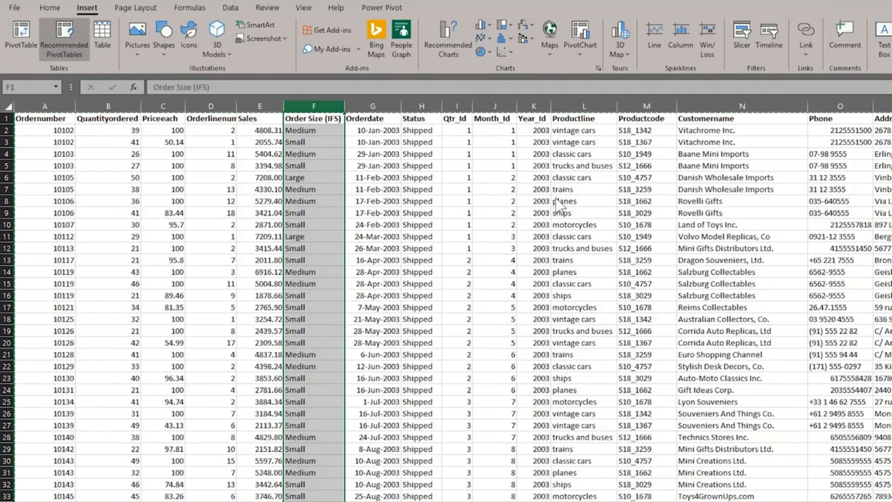
click(538, 226)
click(757, 364)
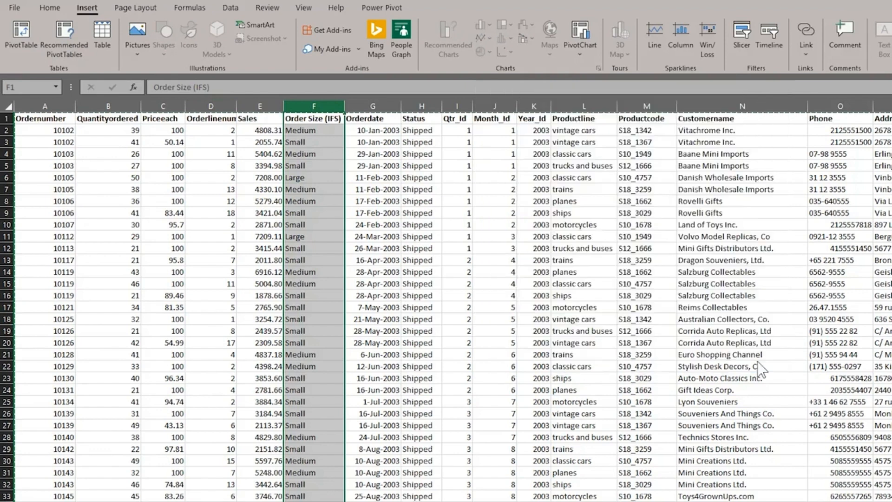
- Insert the recommended PivotTable Sum of Sales by Territory, starting from the Sales column
click(260, 106)
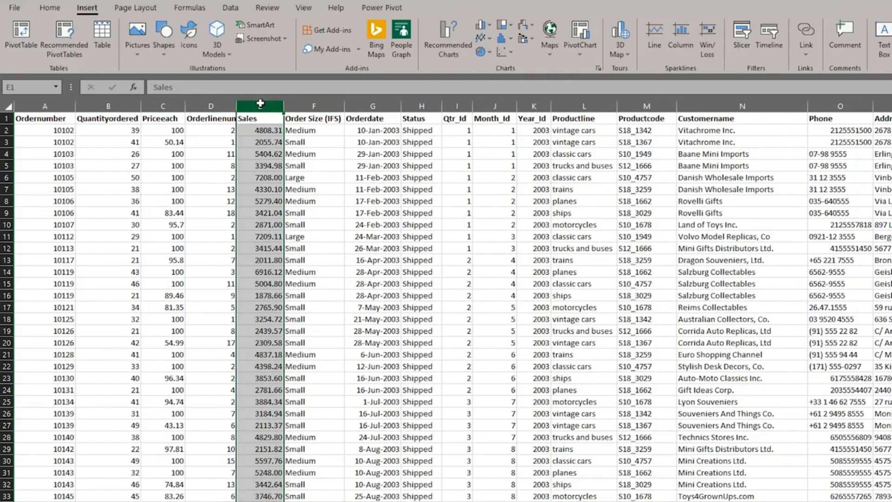
click(66, 40)
click(520, 229)
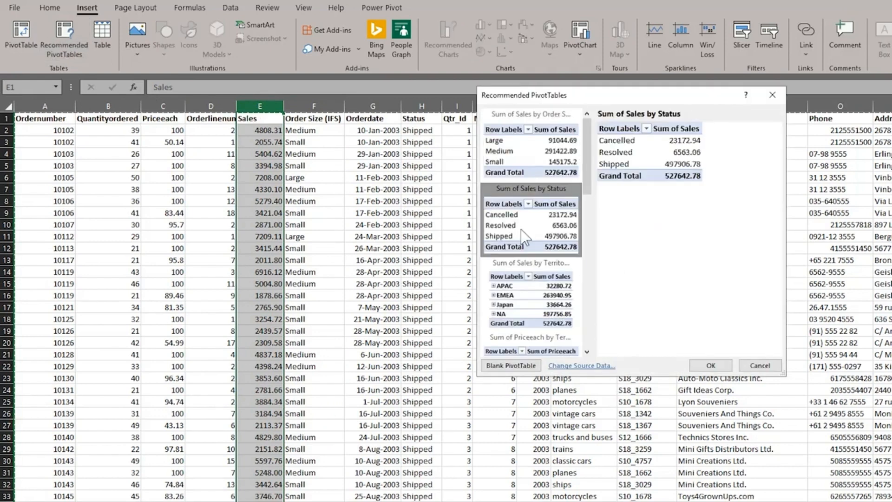
click(530, 285)
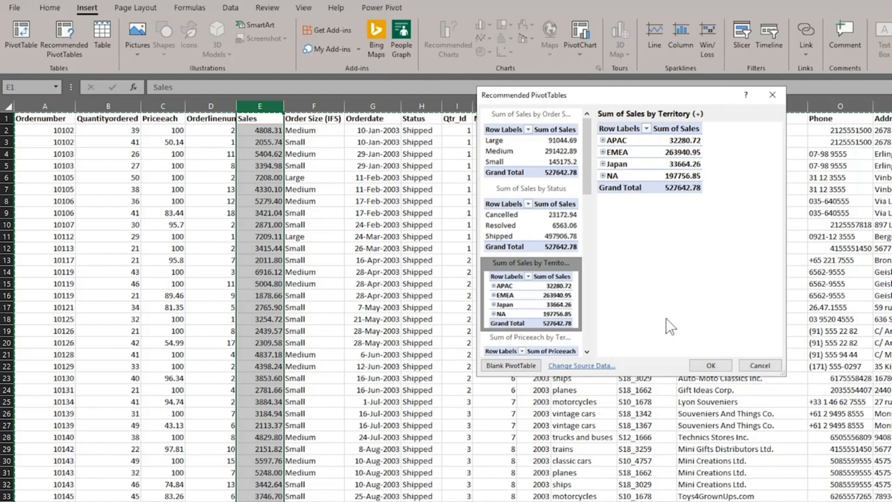
click(710, 365)
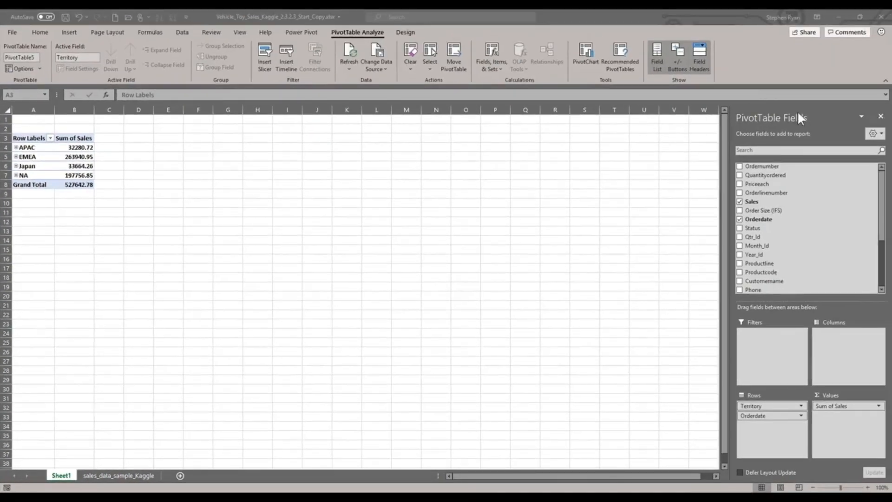
click(807, 109)
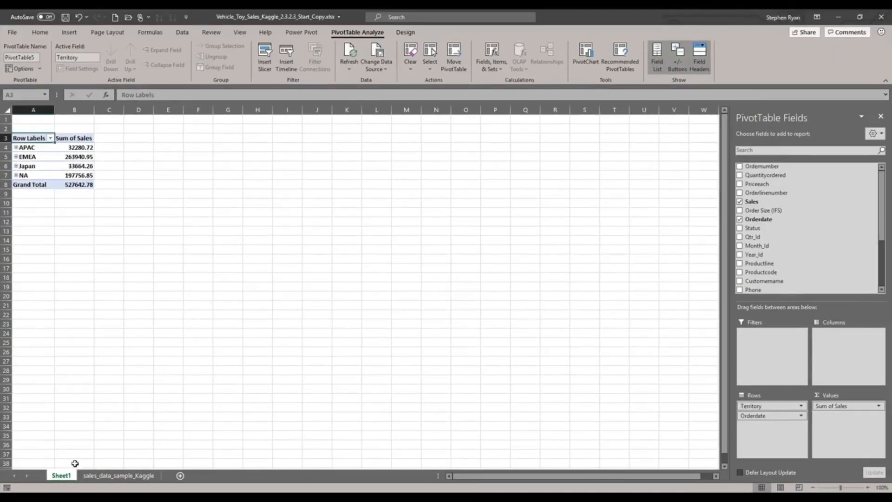
- Rename the new PivotTable sheet as Sales by Territory and add the Productline field to the PivotTable columns
click(62, 476)
text(Sales by Territory)
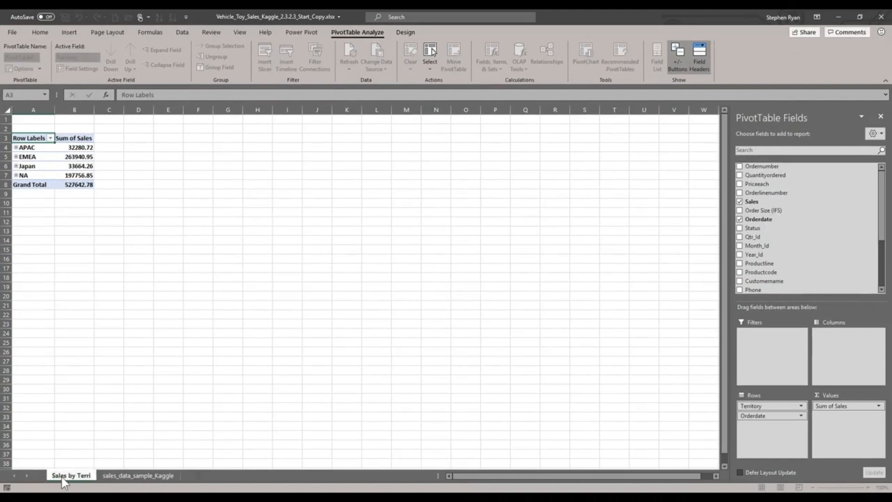
key(Return)
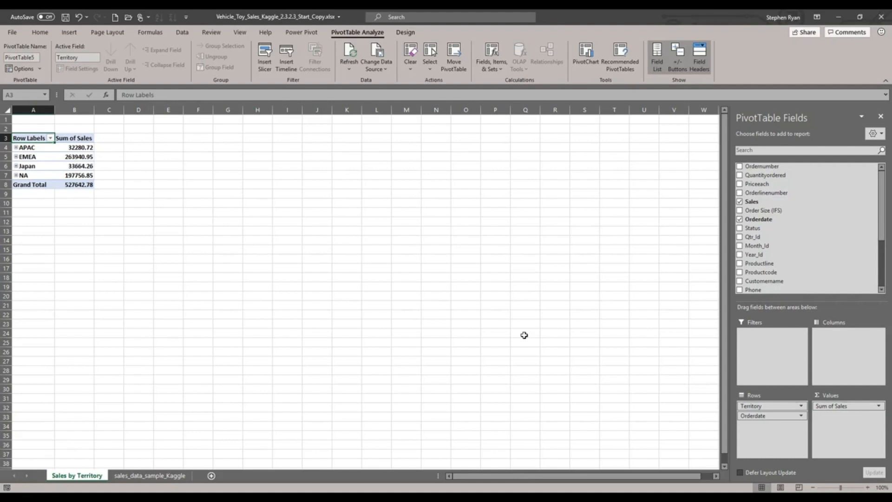
drag(760, 263, 828, 340)
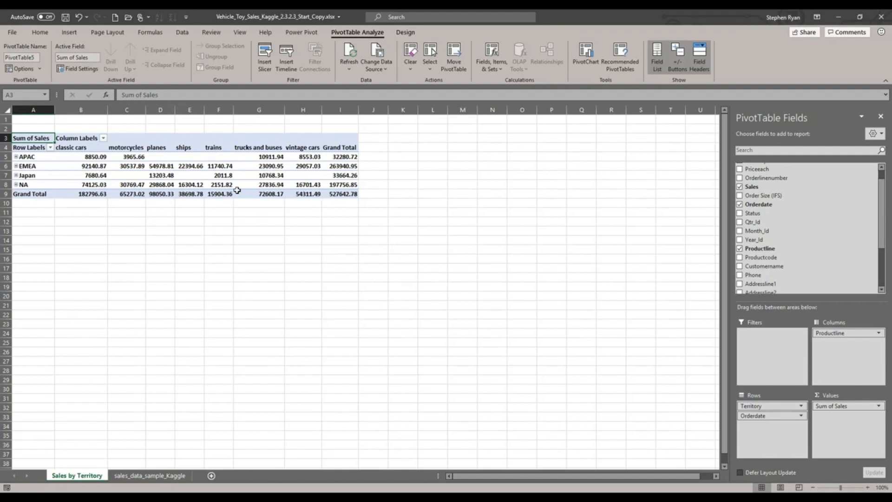
- Expand the APAC and EMEA territories to show their order dates and collapse both again
click(15, 157)
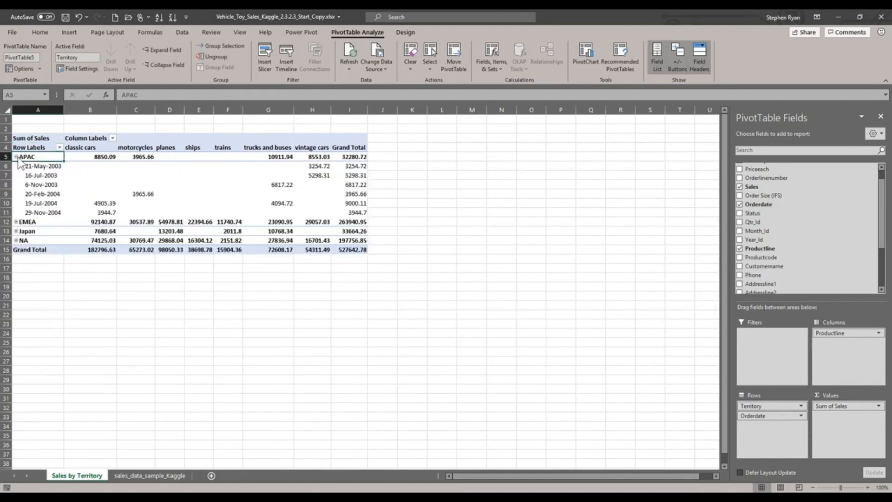
click(17, 222)
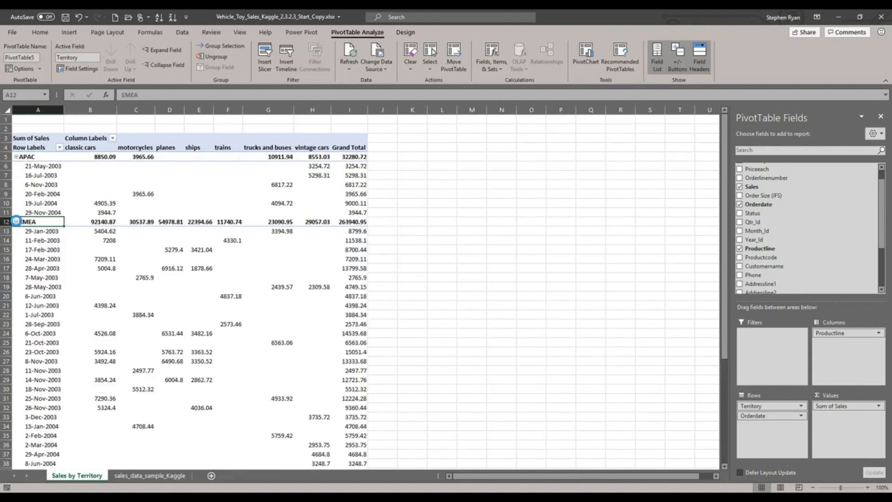
click(51, 167)
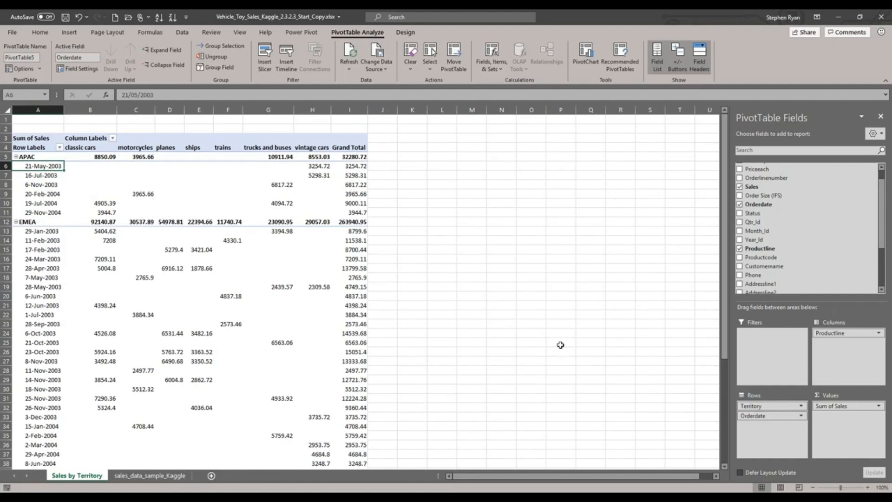
drag(758, 404, 761, 419)
click(16, 157)
click(16, 166)
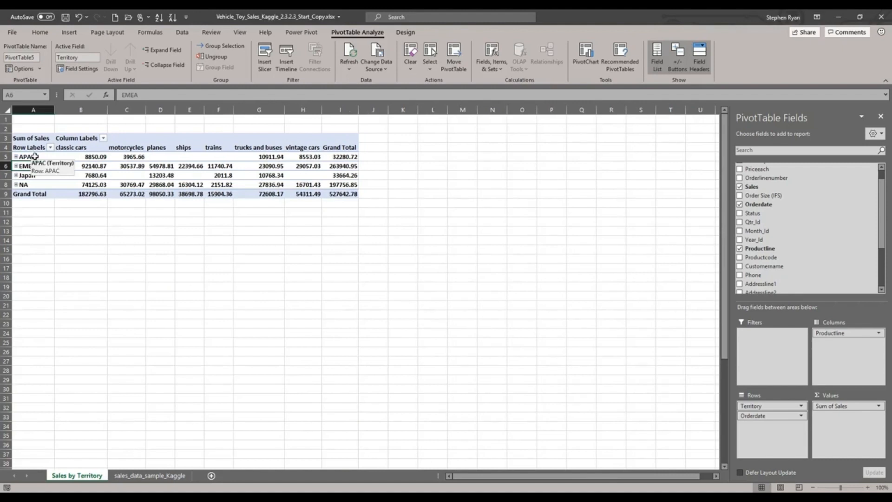
- Expand all territories at once with Expand Field and collapse them all again with Collapse Field
click(35, 156)
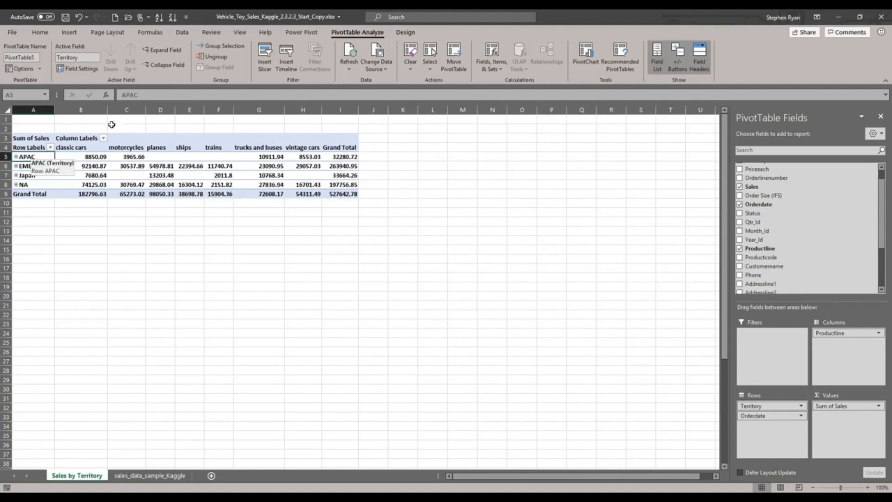
click(163, 52)
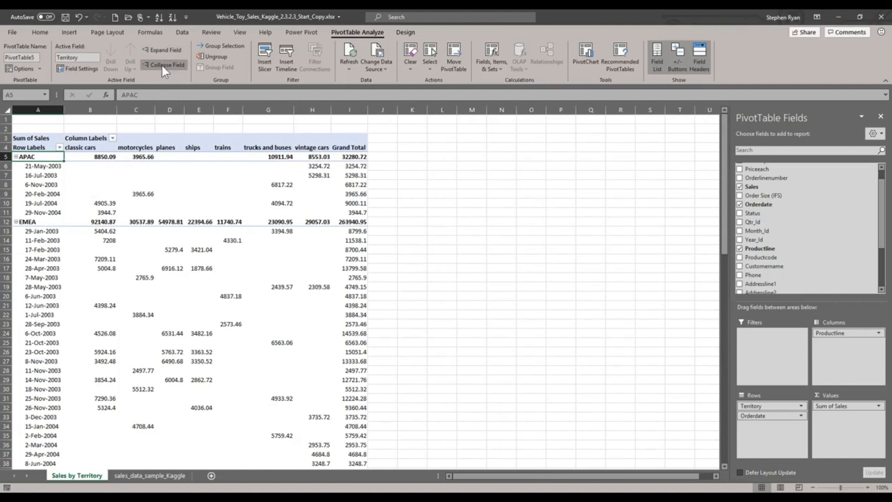
click(162, 65)
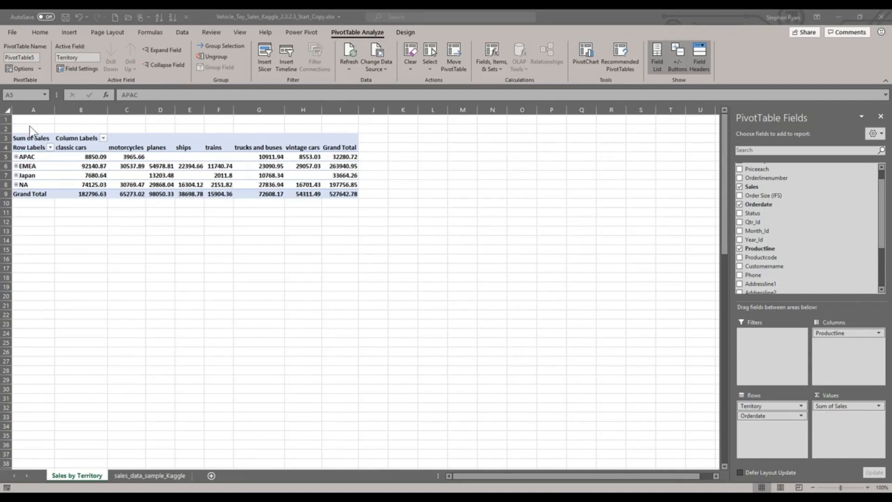
- Filter the PivotTable's Territory rows to show only Japan and clear the Territory filter again
click(31, 166)
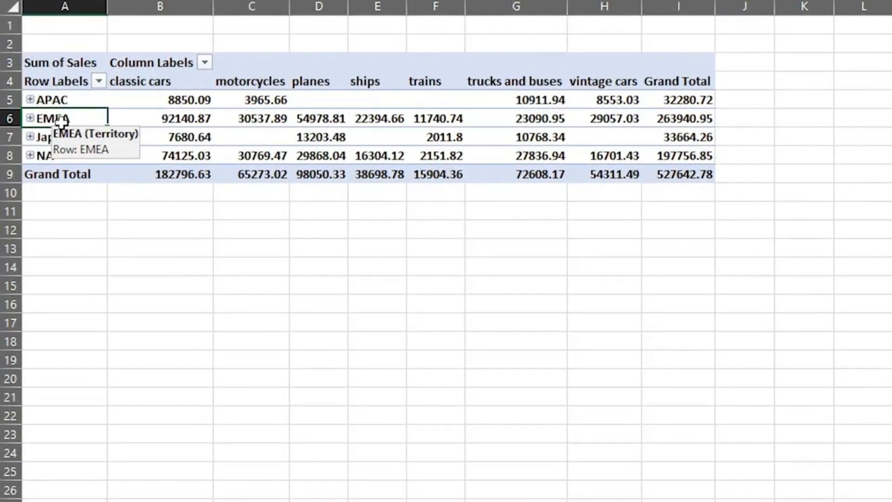
click(99, 81)
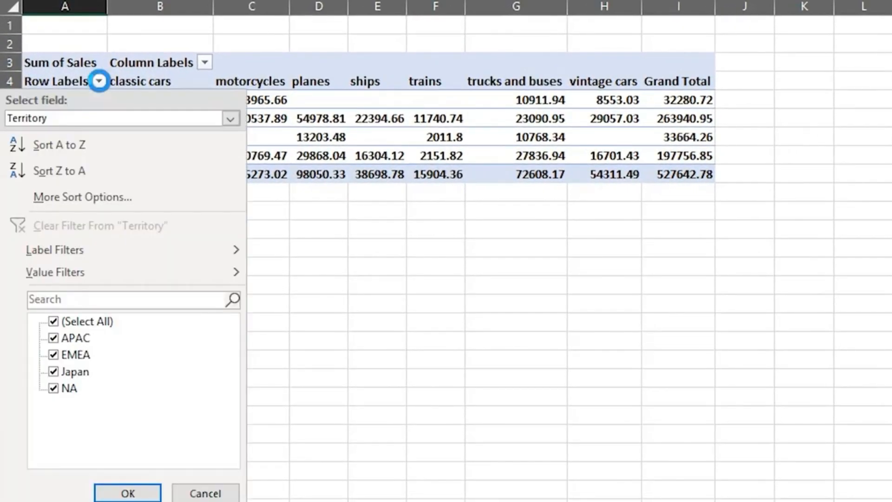
mouse_move(83, 274)
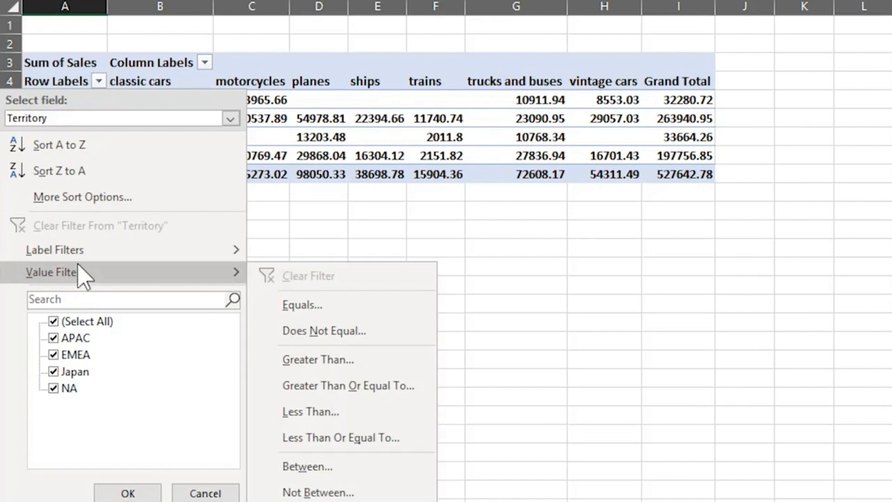
click(54, 321)
click(54, 372)
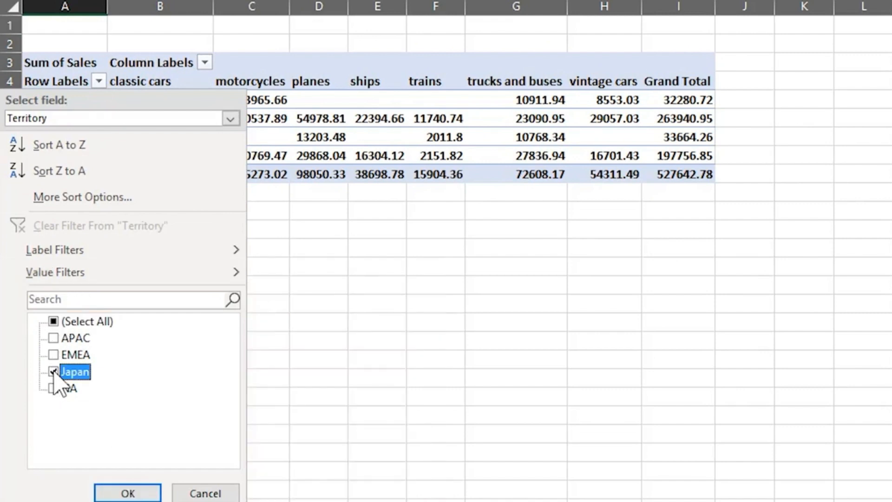
click(126, 493)
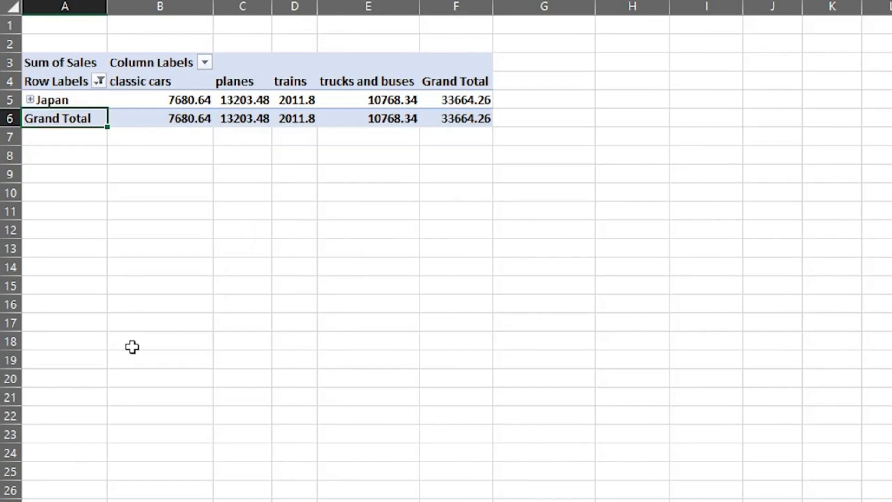
click(99, 80)
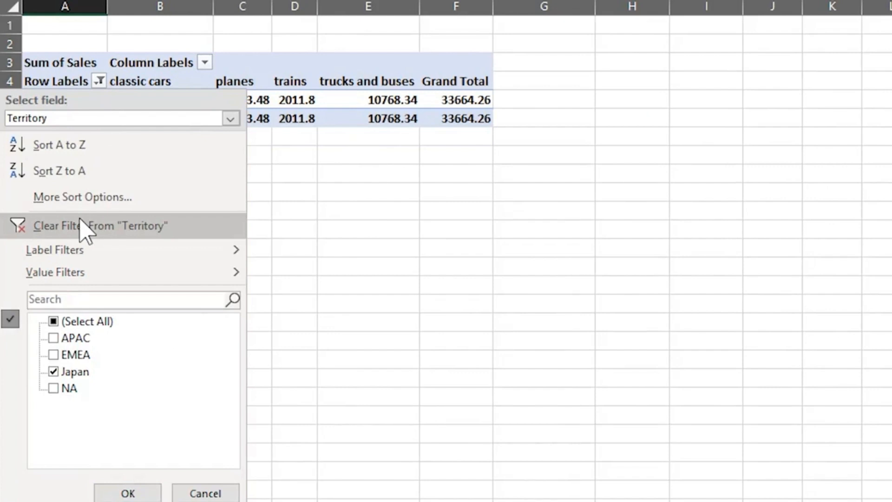
click(85, 228)
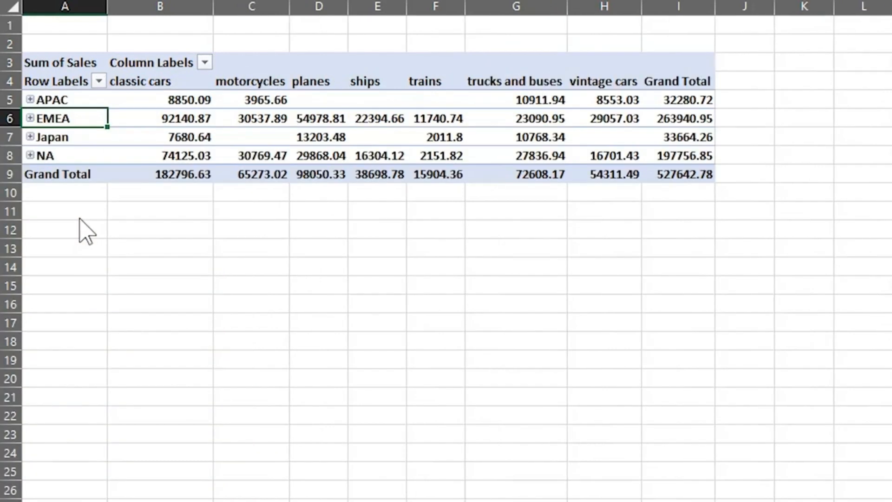
- Filter the PivotTable's Productline columns to show only trains and clear the Productline filter again
click(205, 63)
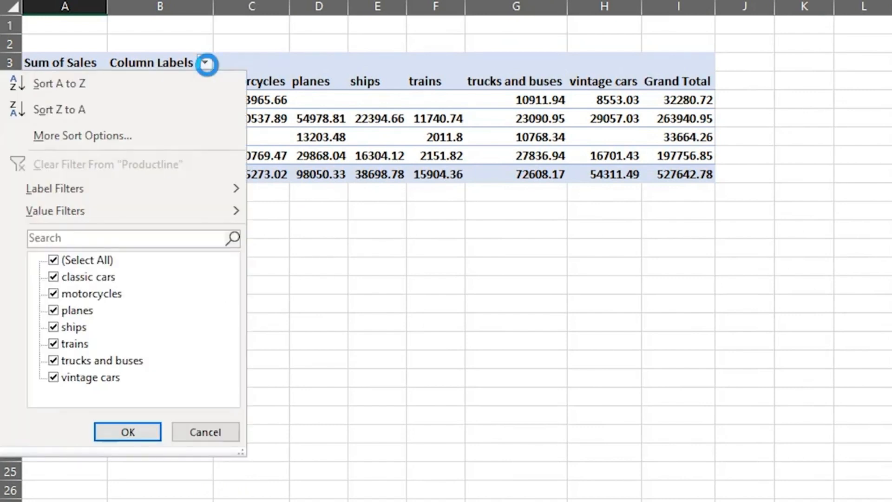
click(54, 260)
click(54, 344)
click(116, 434)
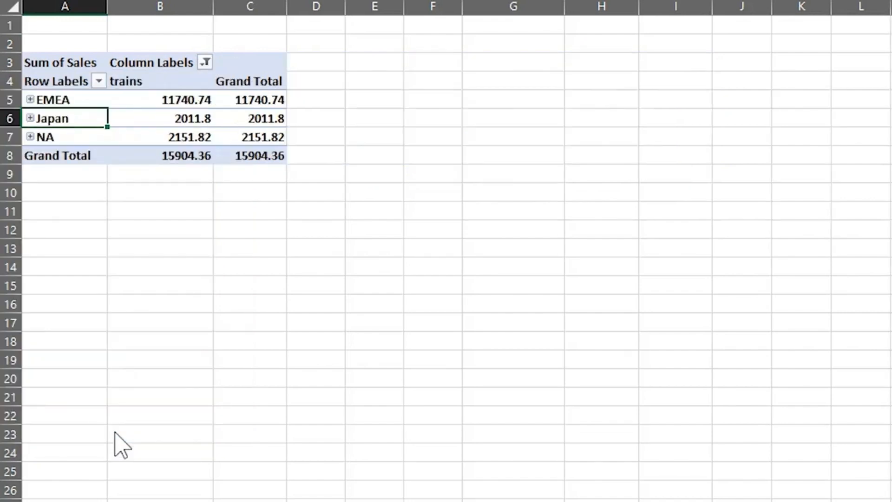
click(206, 63)
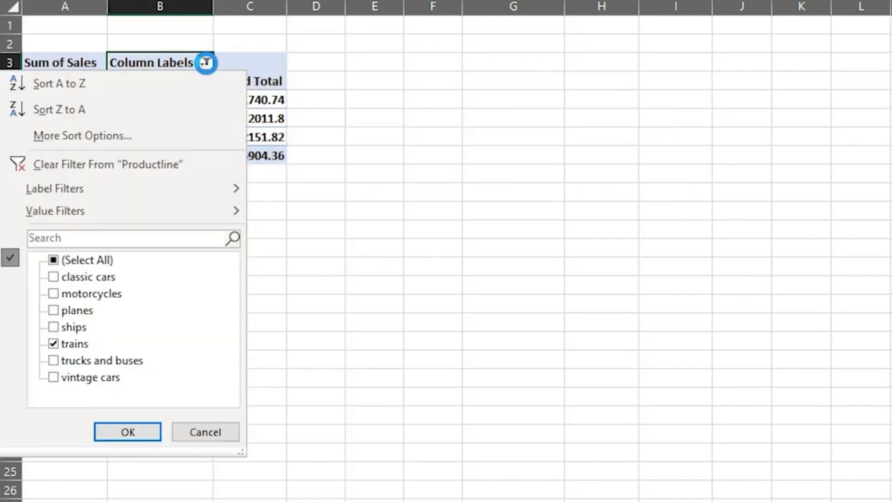
click(144, 169)
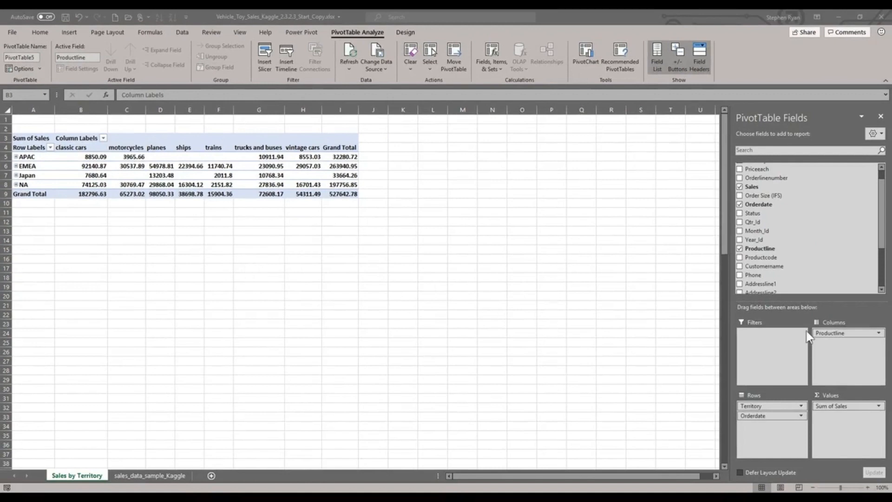
- Move the Productline field from the columns to the report filters and filter the PivotTable to trains
click(827, 334)
drag(828, 335, 756, 342)
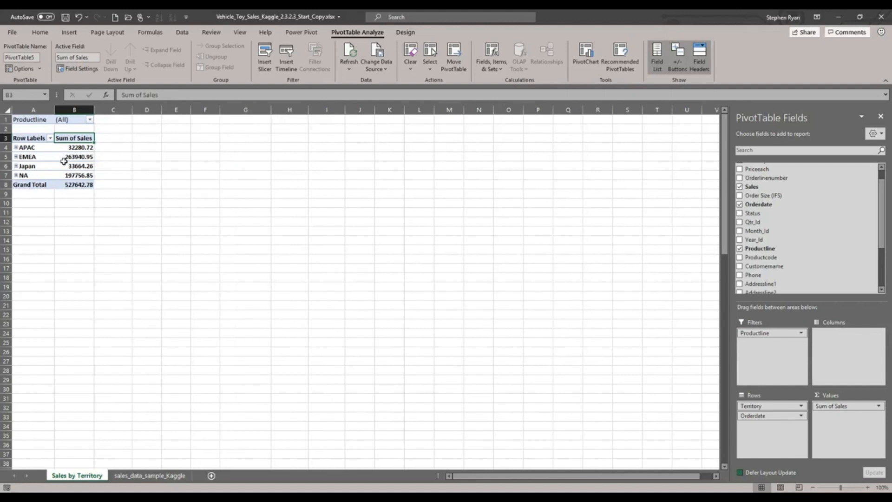
click(90, 119)
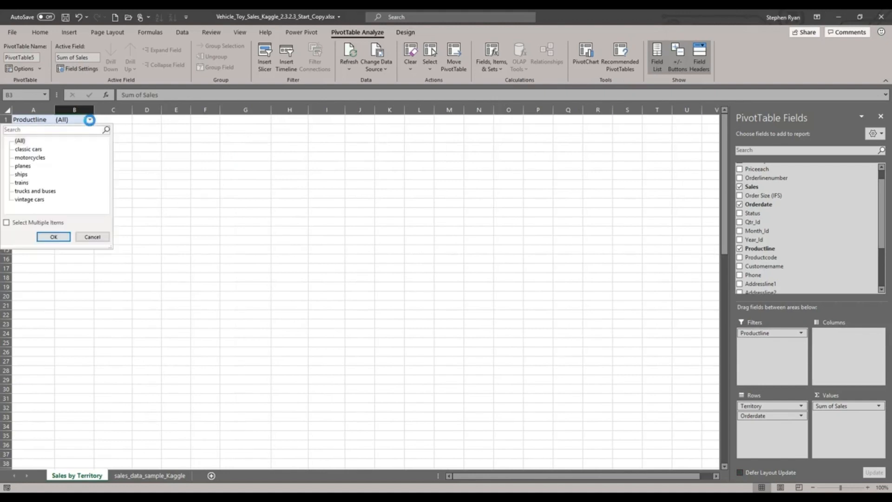
click(22, 183)
click(46, 236)
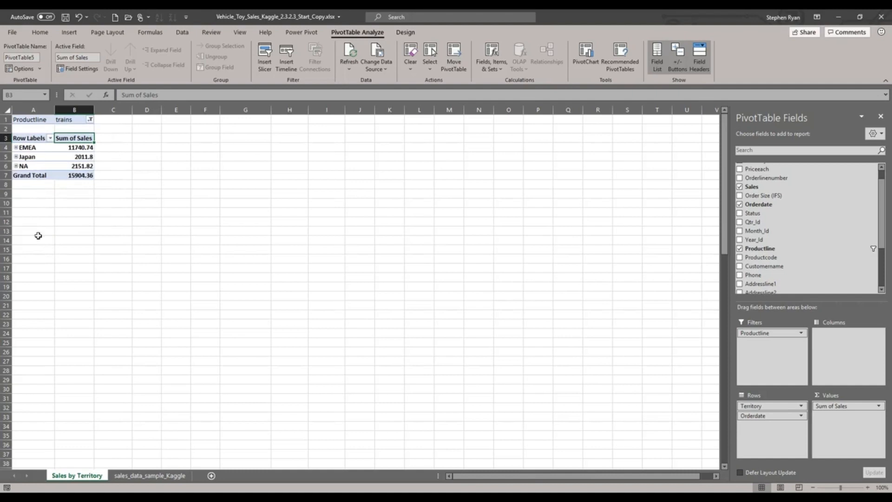
click(48, 138)
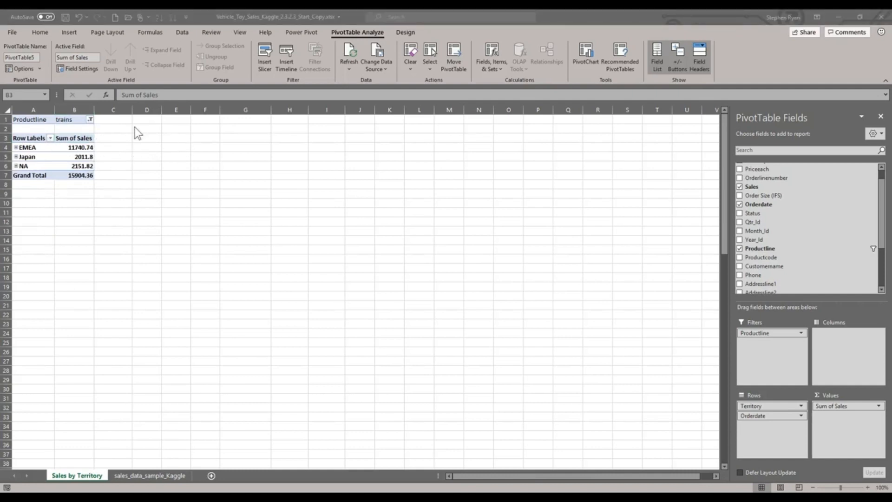
- Allow multiple items in the Productline report filter, show trains and trucks and buses, and reset the filter to all product lines
click(90, 119)
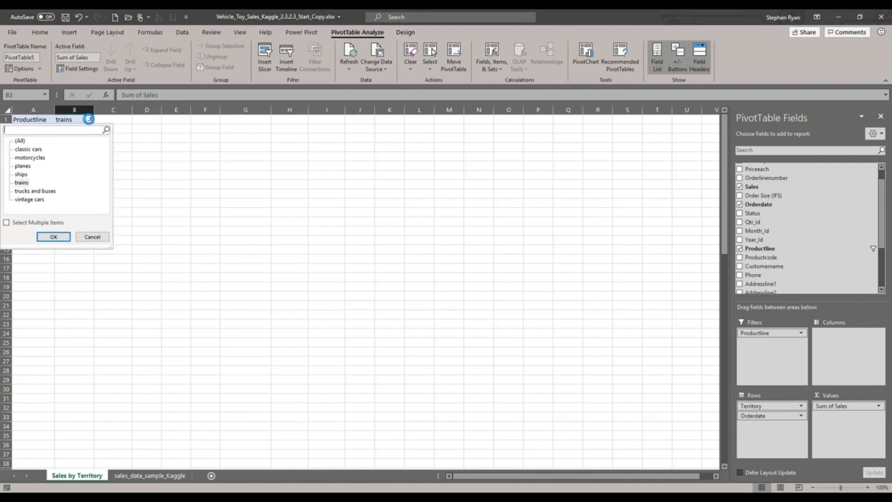
click(7, 223)
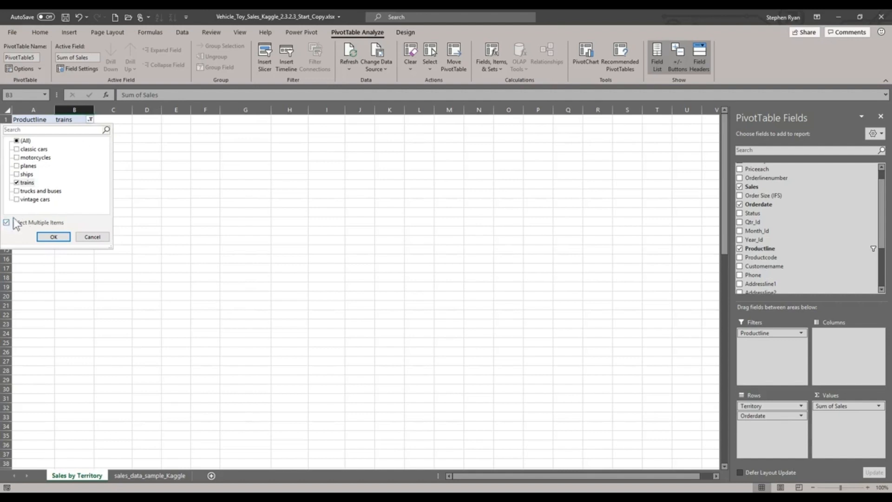
click(49, 236)
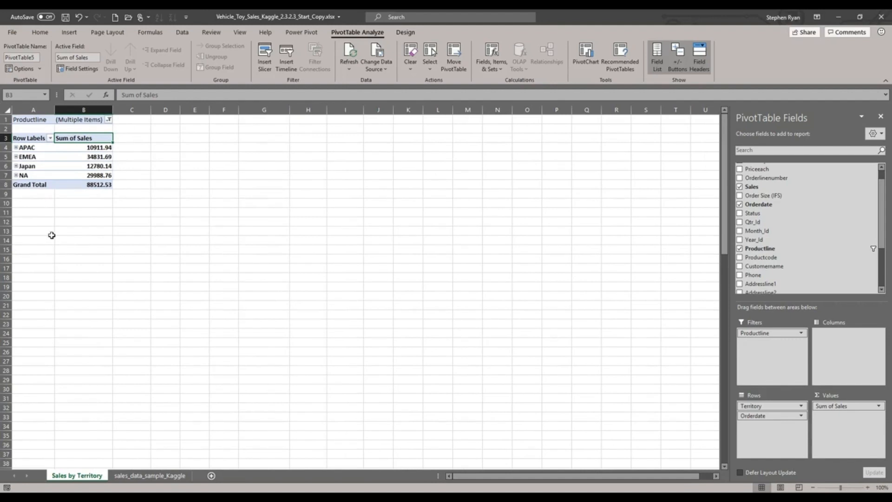
click(108, 120)
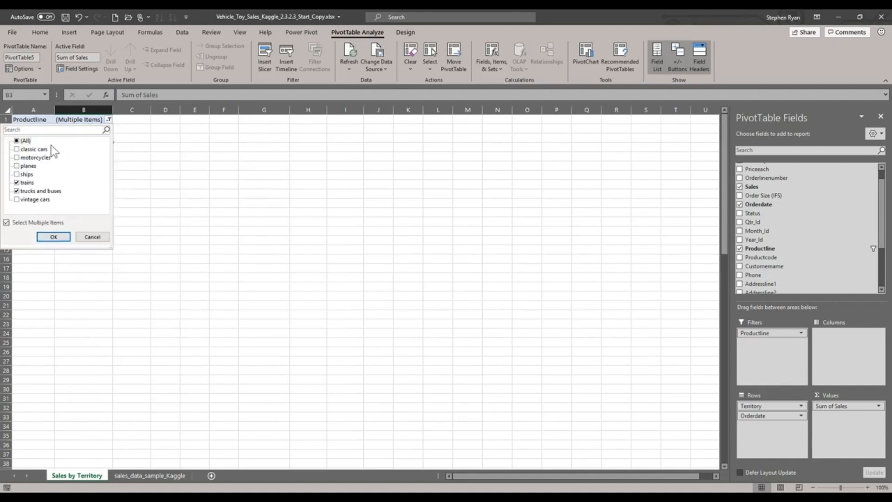
click(17, 141)
click(51, 237)
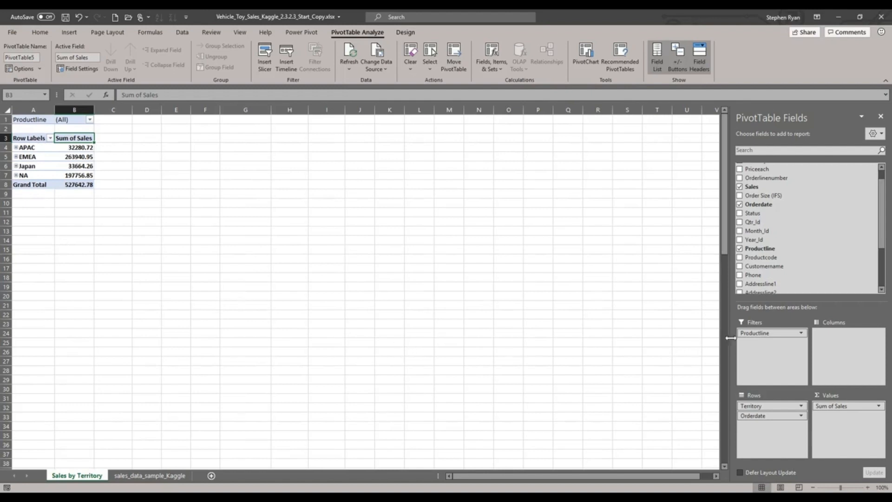
- Move the Productline field back to the columns and remove it from the PivotTable
drag(826, 333, 826, 333)
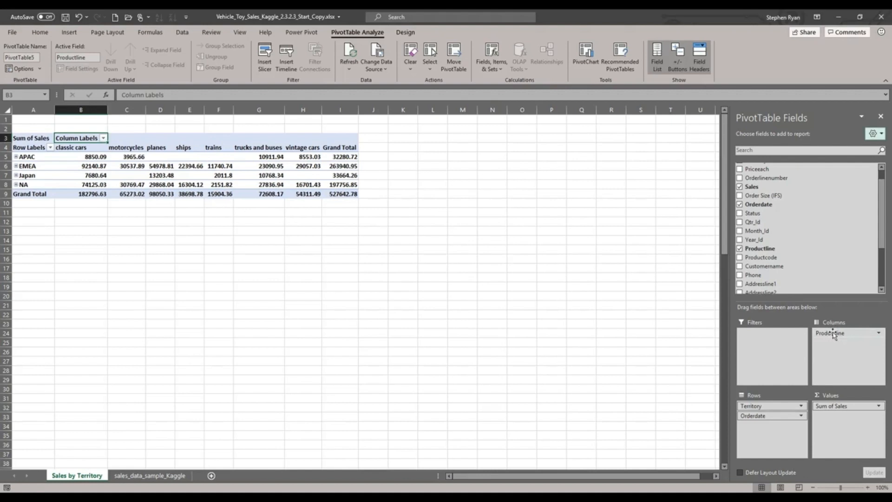
drag(830, 333, 686, 315)
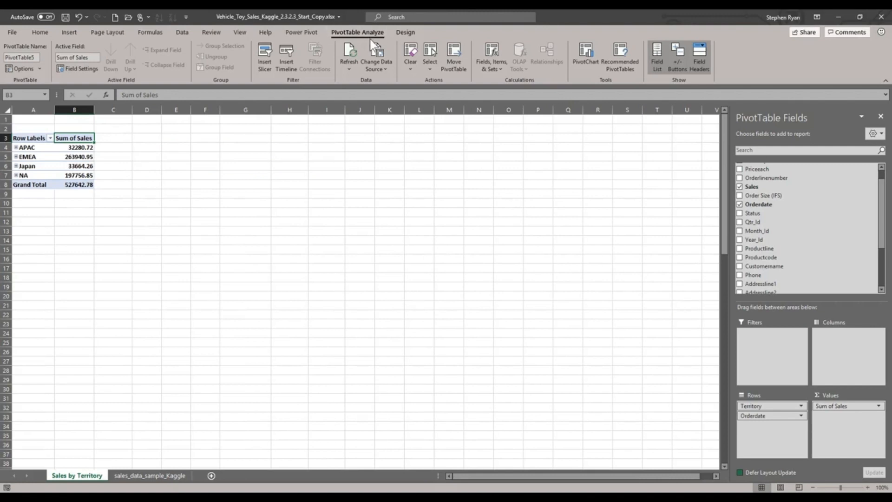
- Insert a slicer for the Territory field and move it higher up on the sheet
click(265, 63)
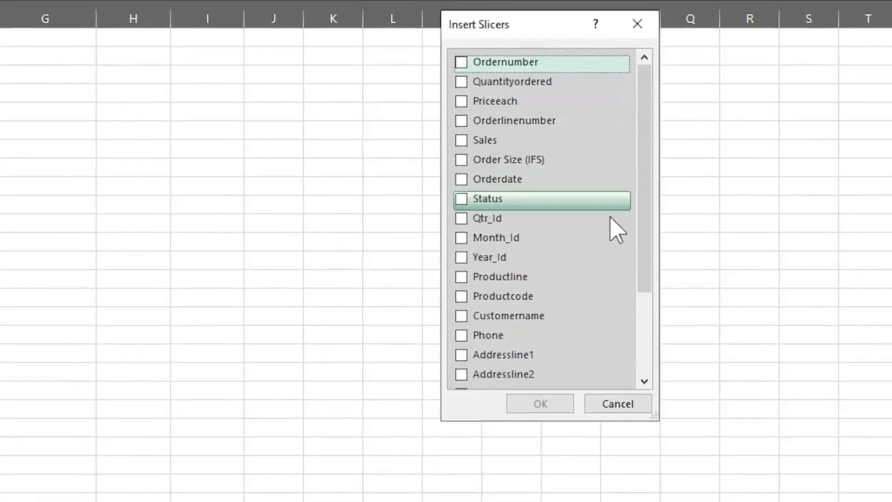
drag(645, 237, 662, 349)
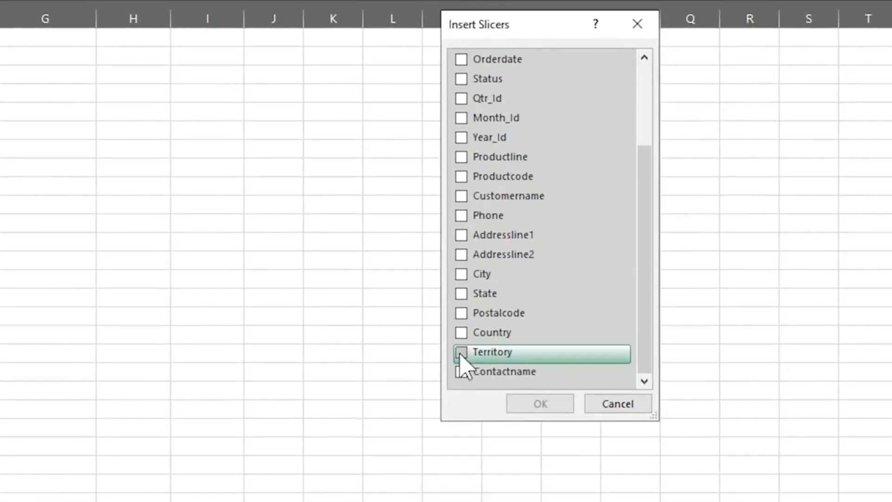
click(460, 357)
click(538, 404)
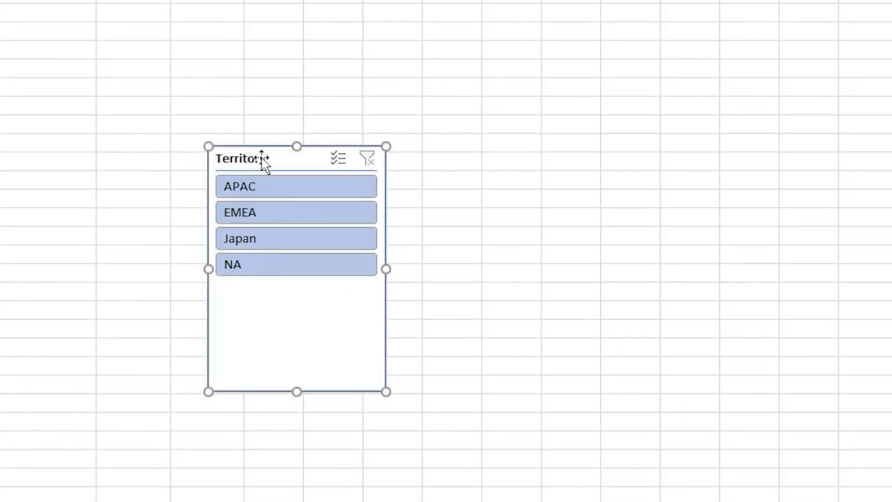
drag(262, 158, 313, 35)
- Filter the PivotTable with the Territory slicer by EMEA, NA and Japan in turn
click(286, 93)
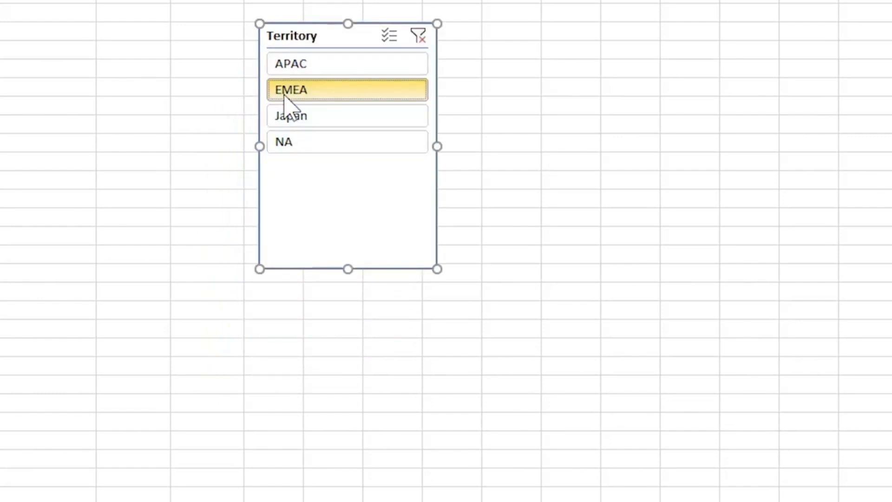
click(286, 146)
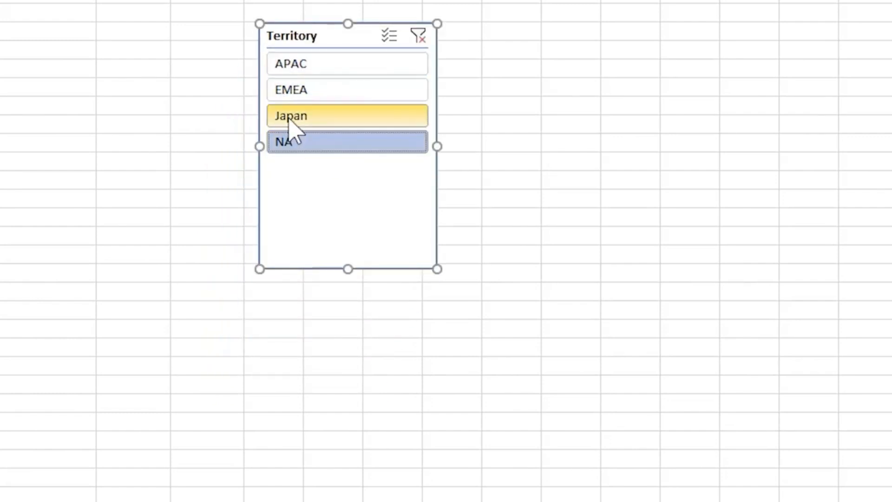
click(291, 120)
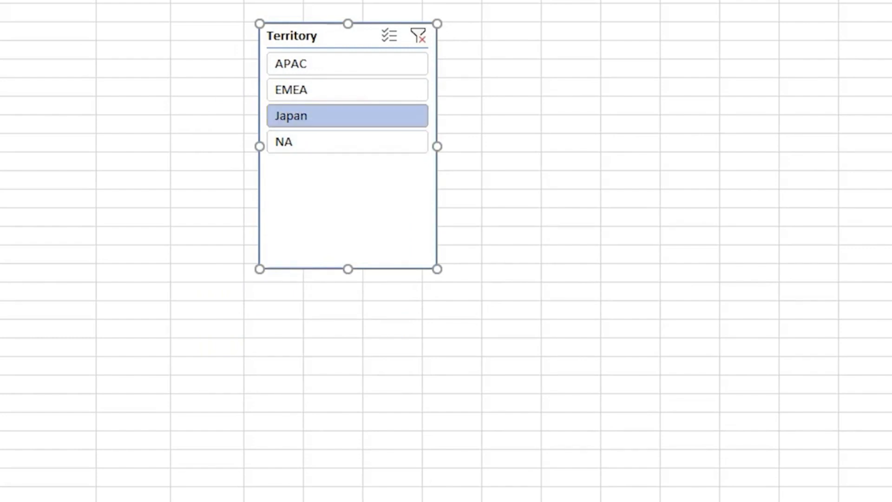
- Turn on multi-select in the Territory slicer, include EMEA in the selection and clear the slicer's filter
click(389, 37)
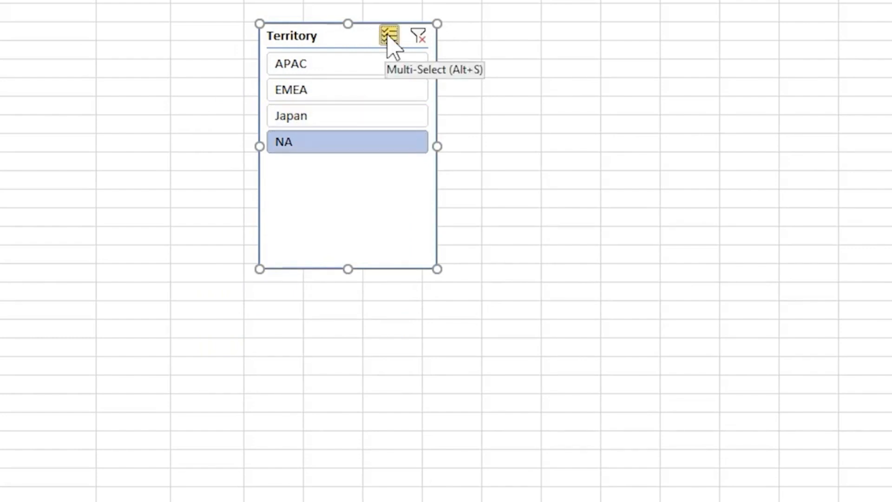
click(298, 93)
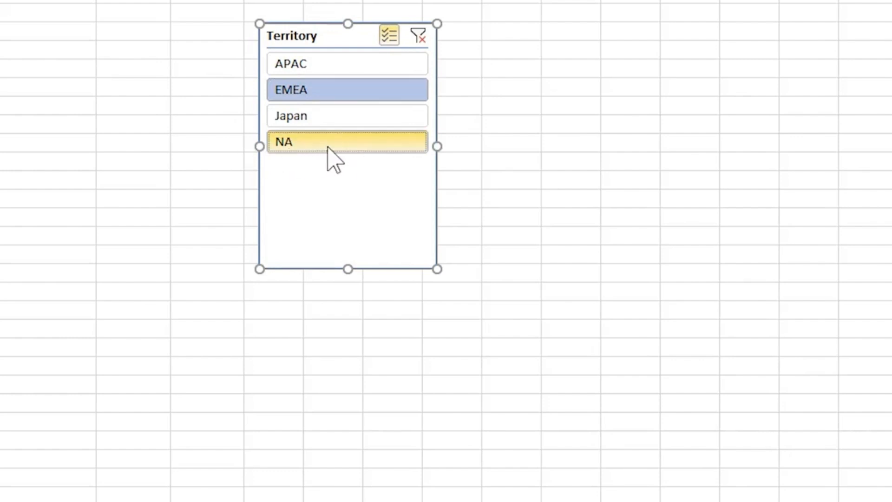
click(417, 37)
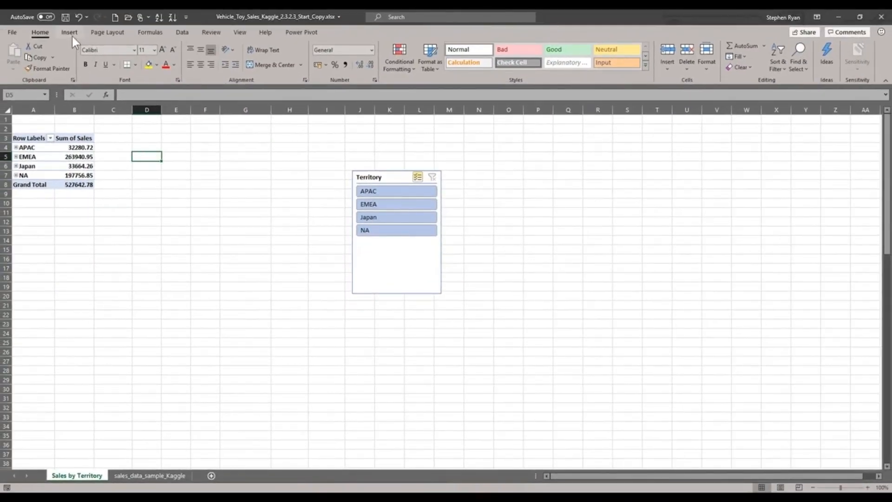
click(69, 33)
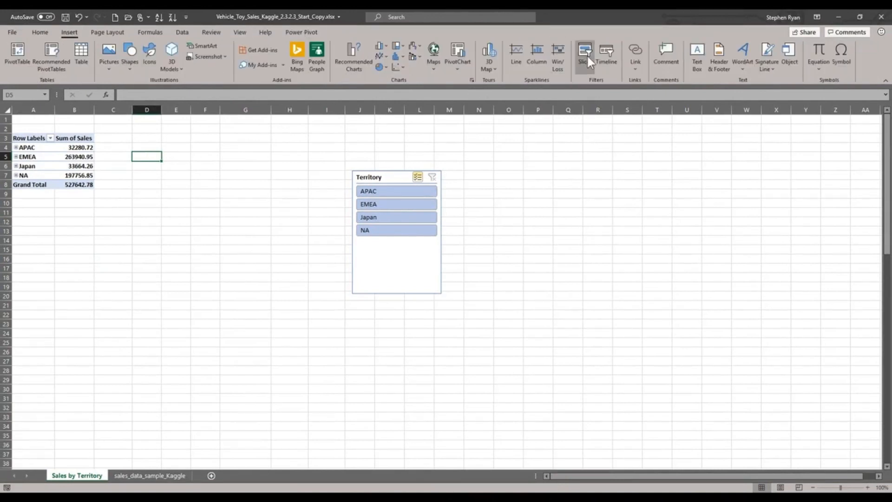
click(587, 57)
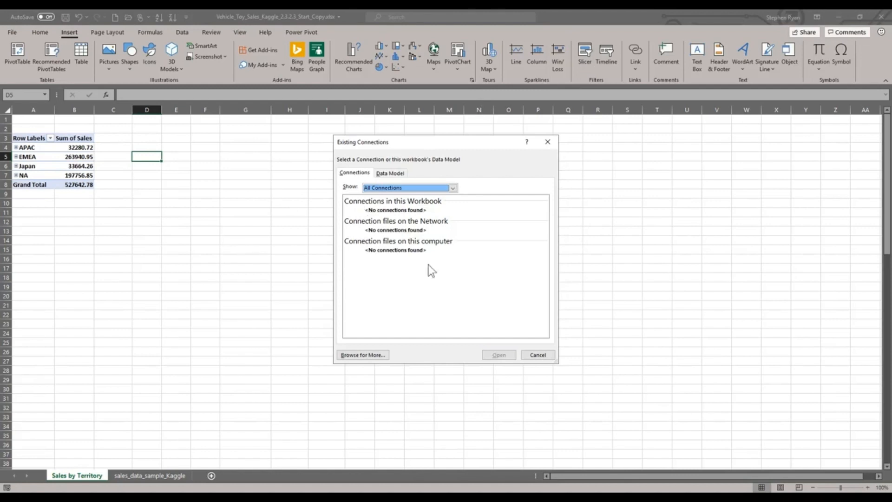
click(538, 354)
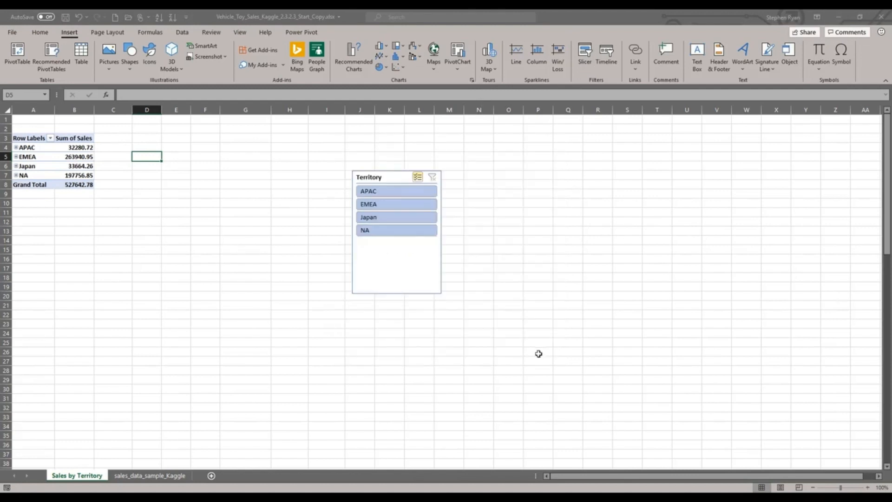
- Insert a slicer for the PivotTable's Productline field and arrange it side by side with the Territory slicer
click(77, 158)
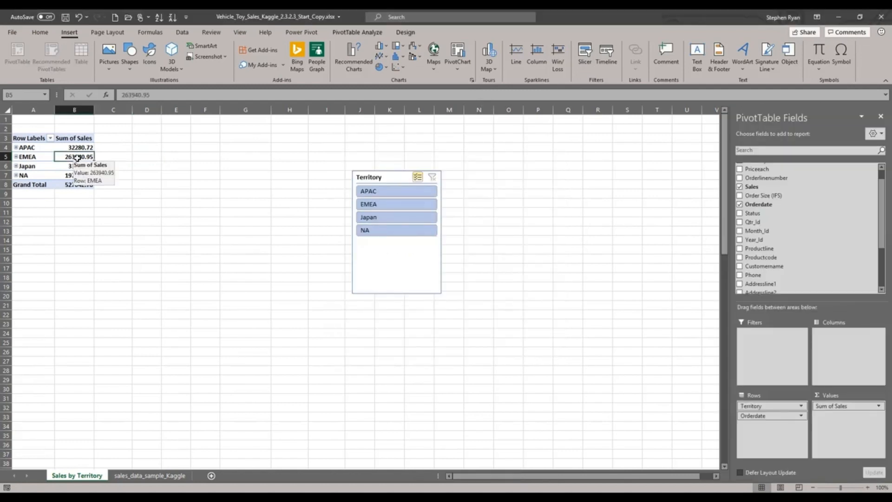
click(582, 52)
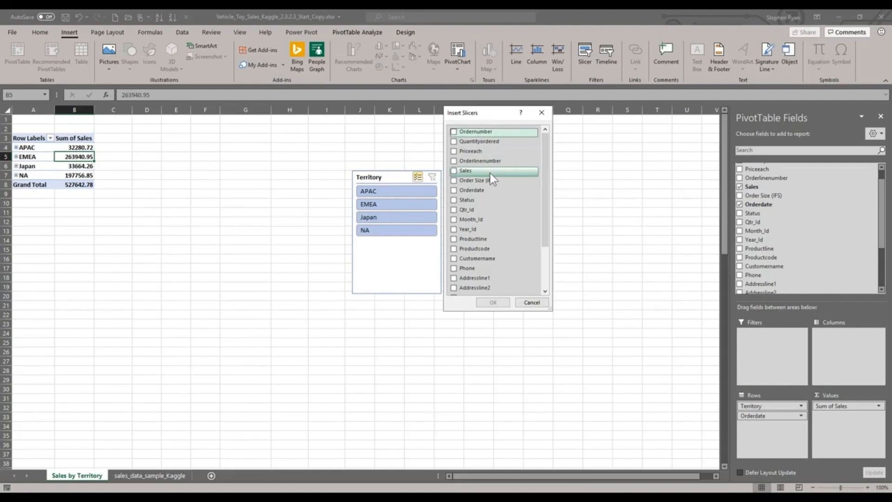
click(456, 240)
click(492, 302)
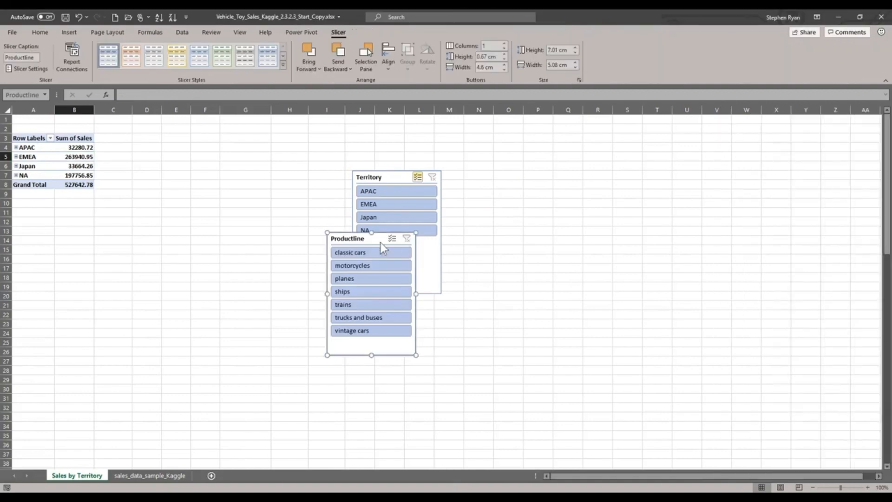
drag(376, 240, 505, 134)
drag(398, 176, 383, 128)
- Filter by trains in the Productline slicer, turn on multi-select to add classic cars, and clear the slicer's filter
click(469, 199)
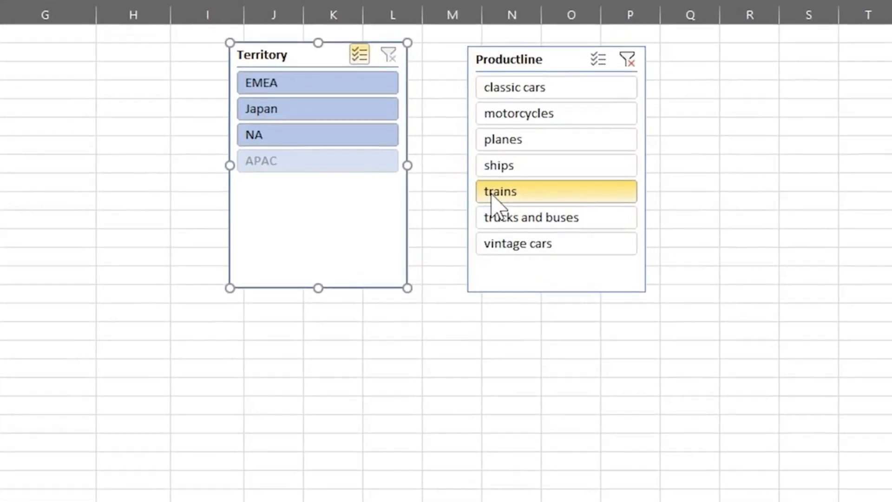
click(599, 61)
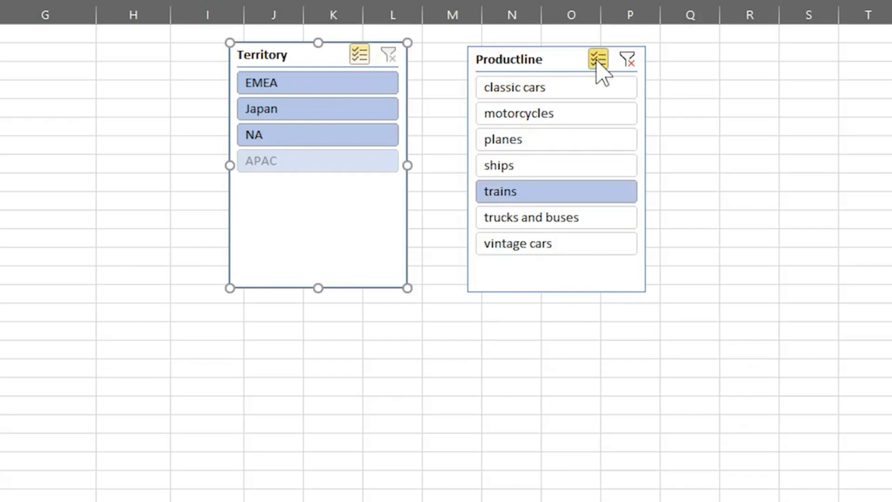
click(515, 87)
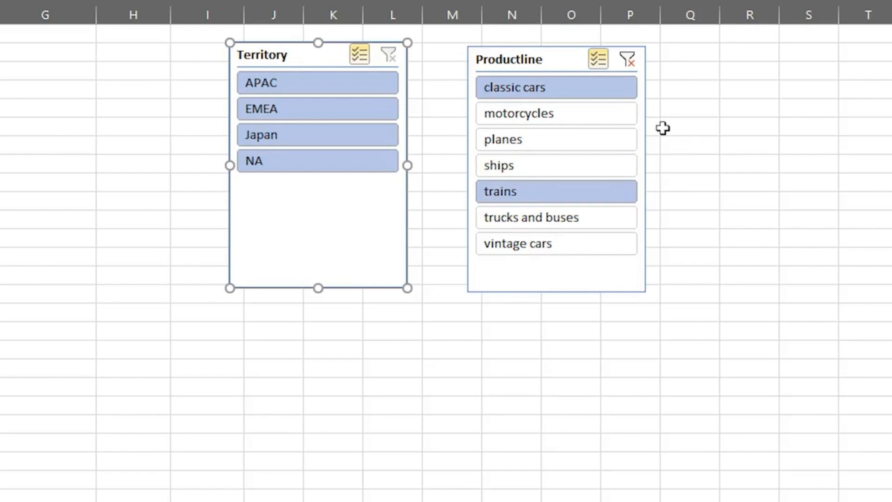
click(627, 58)
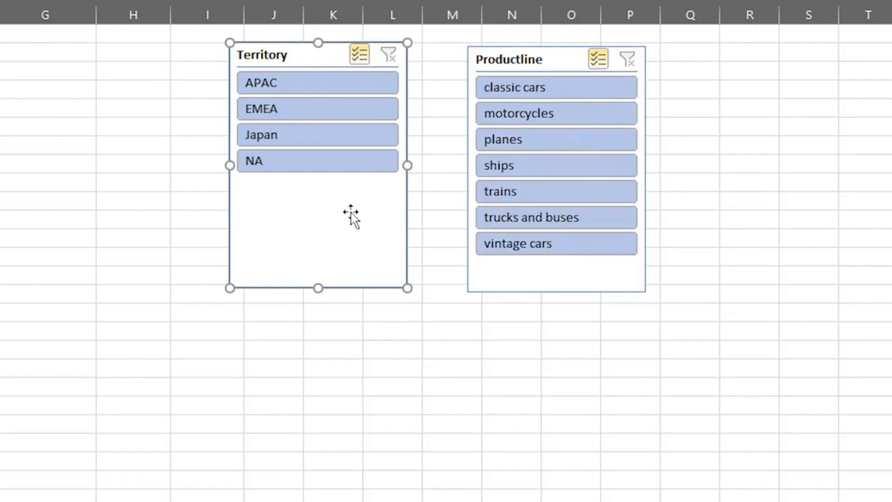
- Exclude Japan and APAC with the Territory slicer so the PivotTable shows only EMEA and NA
click(270, 135)
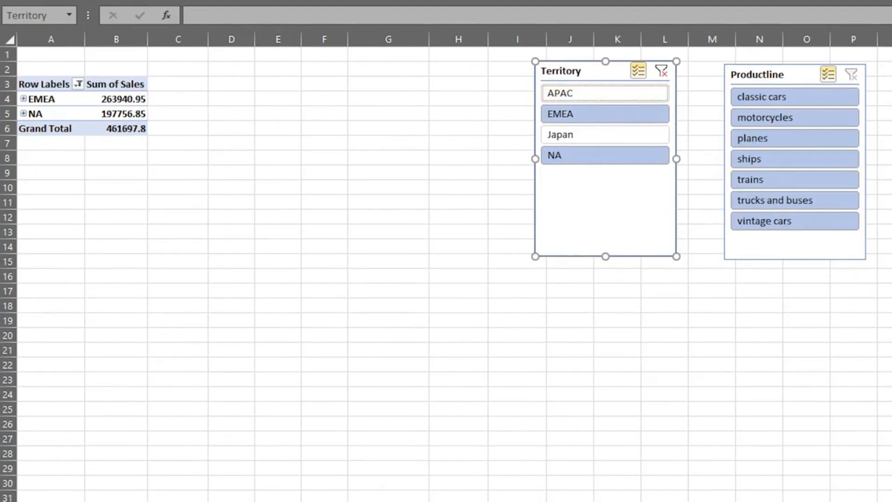
- Exclude motorcycles, planes, ships and vintage cars with the Productline slicer, and clear the filters of both slicers
click(769, 118)
click(768, 138)
click(768, 160)
click(773, 223)
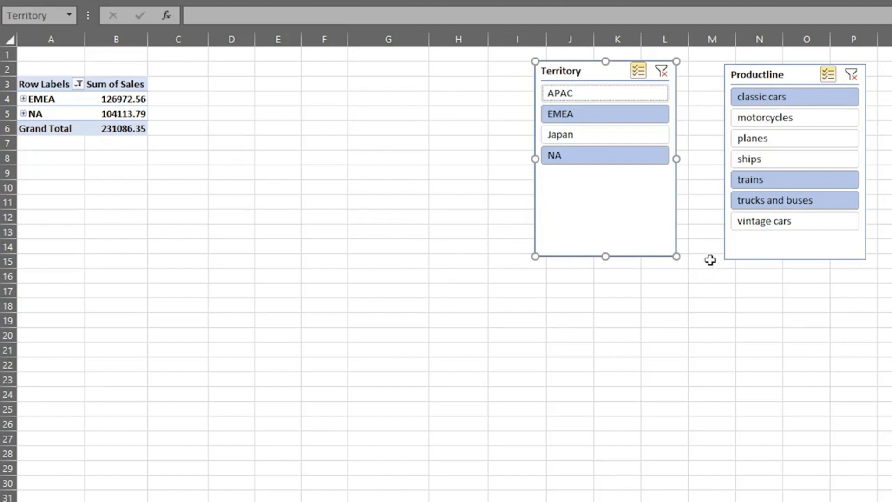
click(661, 72)
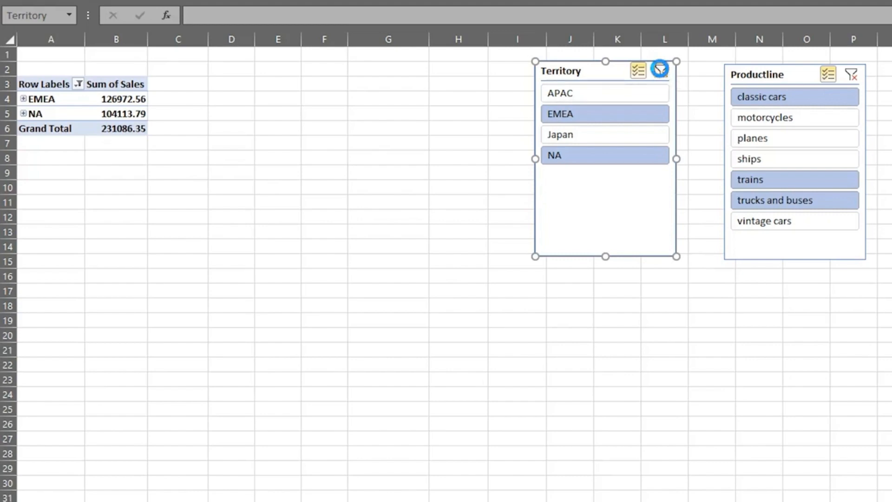
click(853, 74)
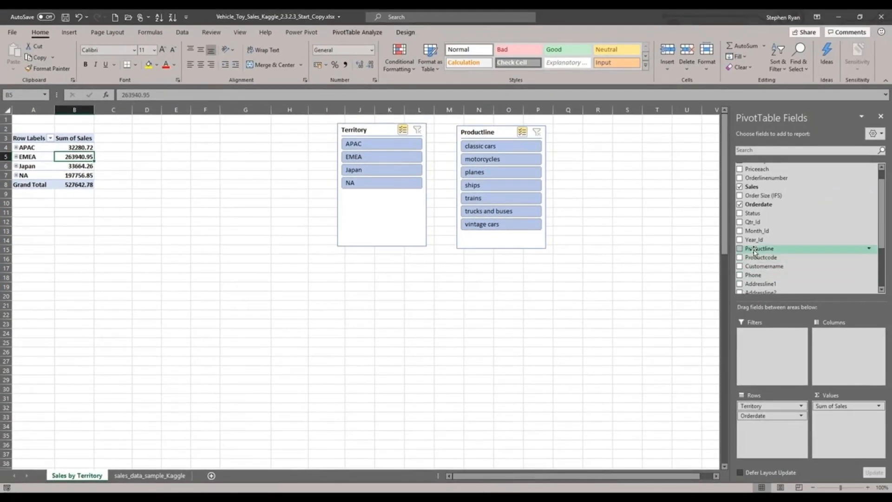
- Add the Productline field to the PivotTable's columns and place both slicers below the table
drag(759, 248, 830, 338)
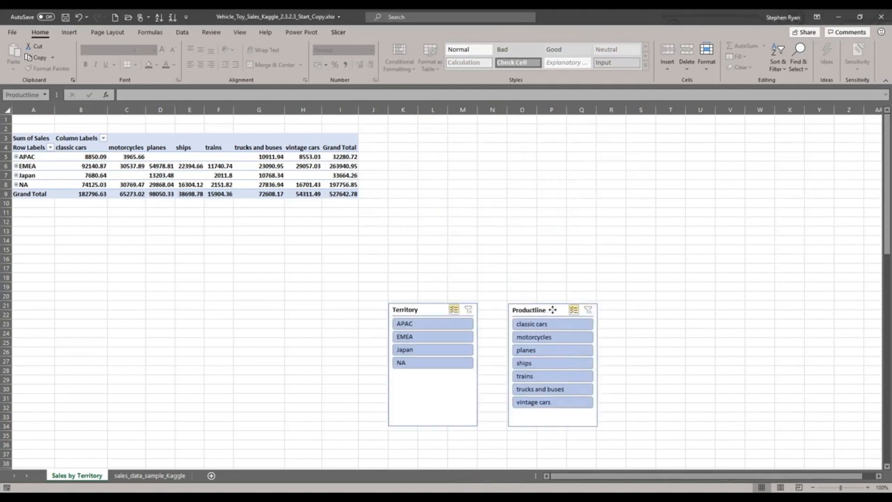
click(563, 311)
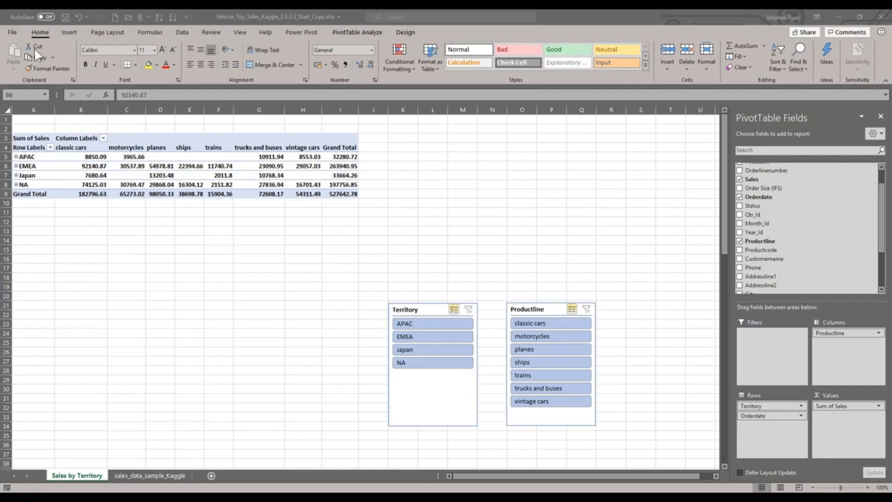
- Insert a timeline for the PivotTable's Orderdate field
click(346, 33)
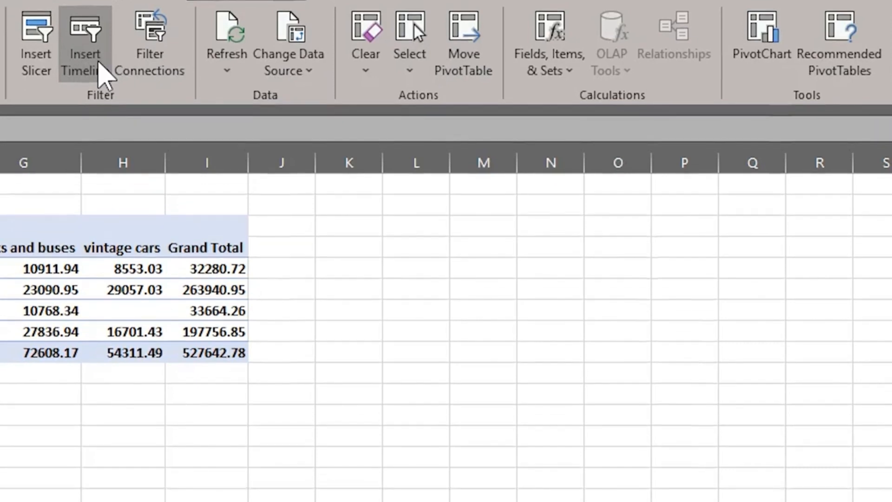
click(101, 97)
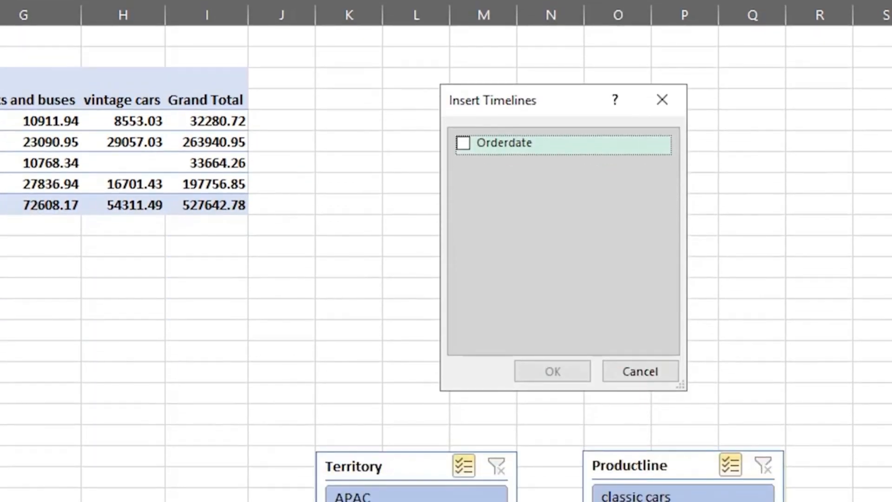
click(463, 143)
click(552, 372)
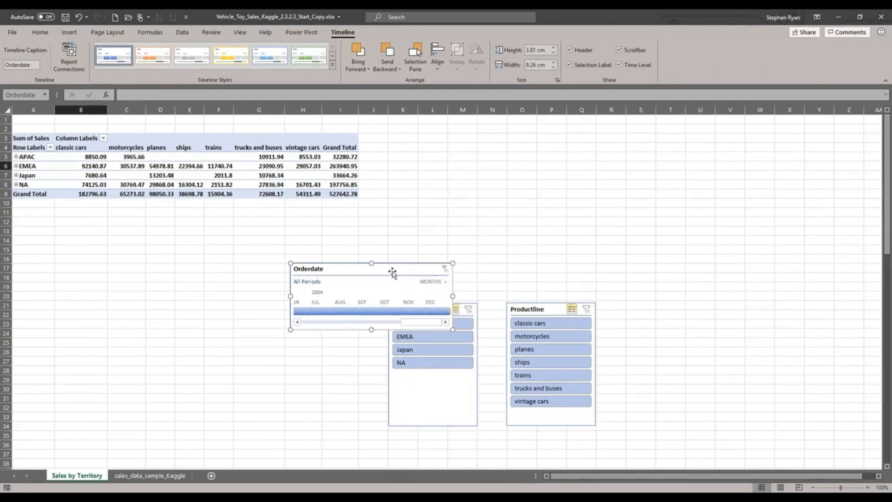
- Place the Orderdate timeline beside the PivotTable above the slicers and enlarge it to about 16.6 cm wide and 4.5 cm high
drag(392, 272, 513, 144)
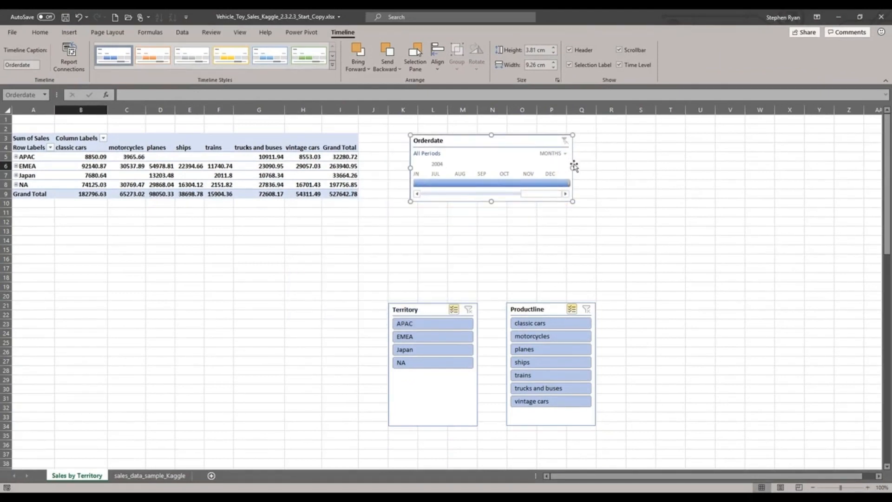
drag(573, 168, 673, 168)
drag(673, 201, 700, 212)
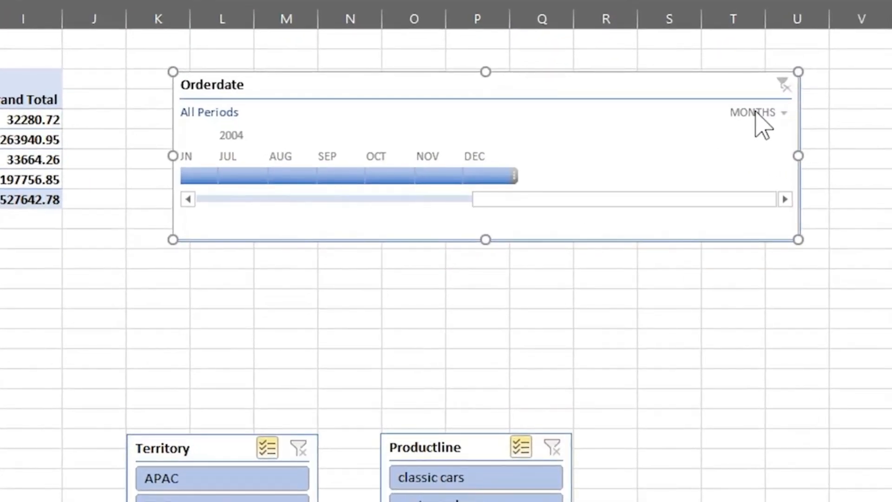
- Switch the Orderdate timeline's time level to days, and from days to quarters
click(757, 114)
click(775, 223)
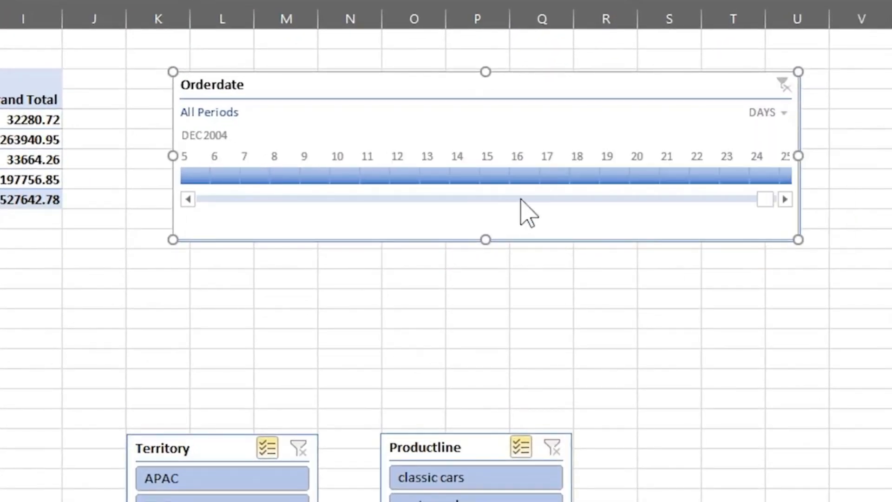
click(767, 114)
click(776, 163)
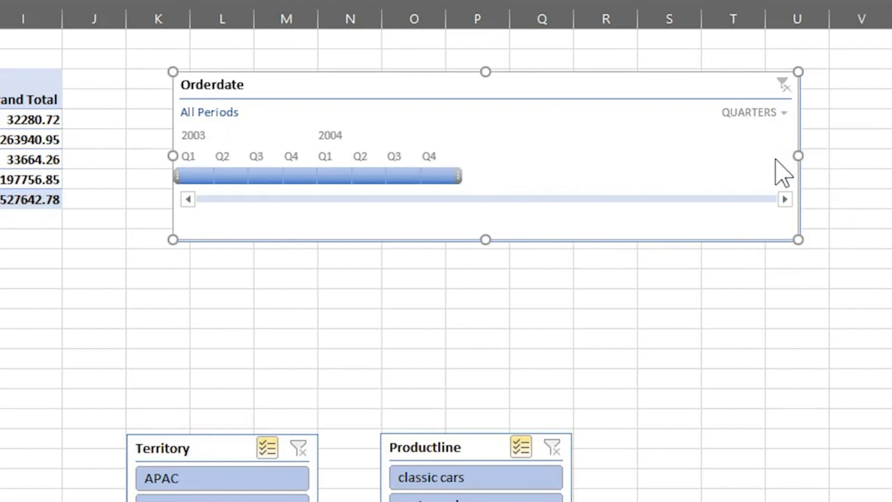
- Filter the Orderdate timeline to Q3 2003, extend the range through Q2 2004 and clear the timeline's filter
click(267, 175)
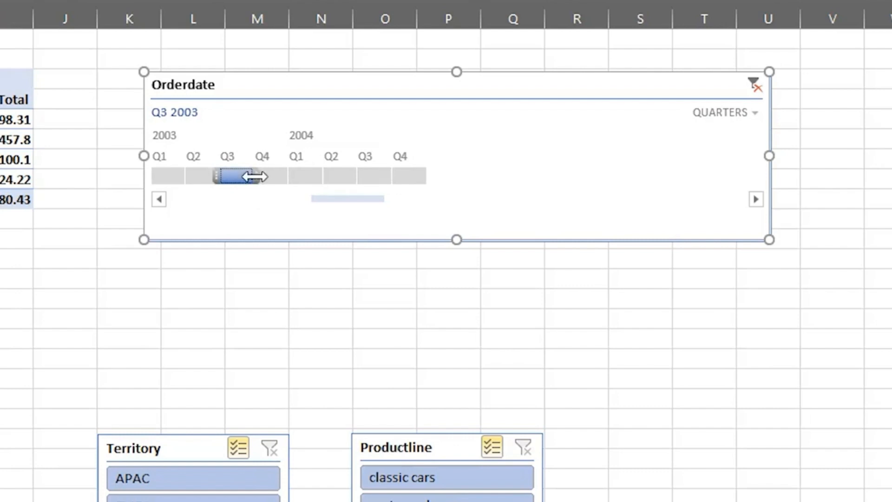
drag(255, 177, 343, 181)
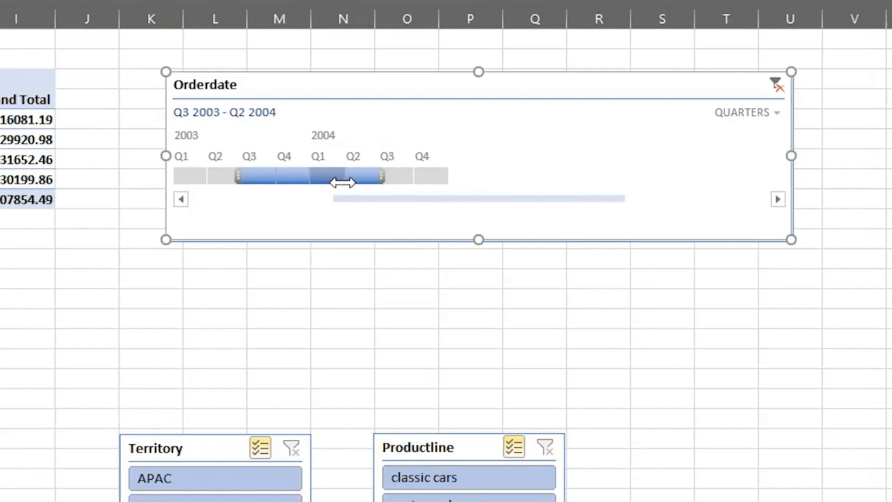
click(775, 86)
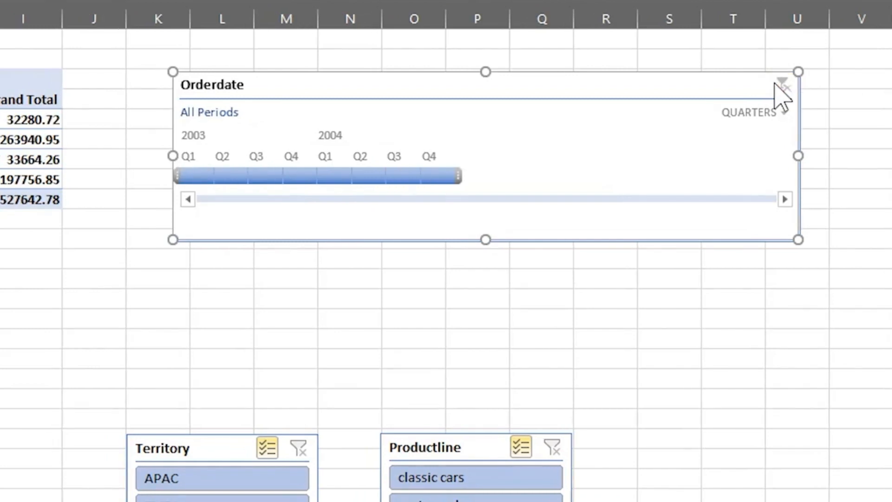
- Change the Orderdate timeline's time level to years and filter the PivotTable to 2003
click(748, 112)
click(753, 137)
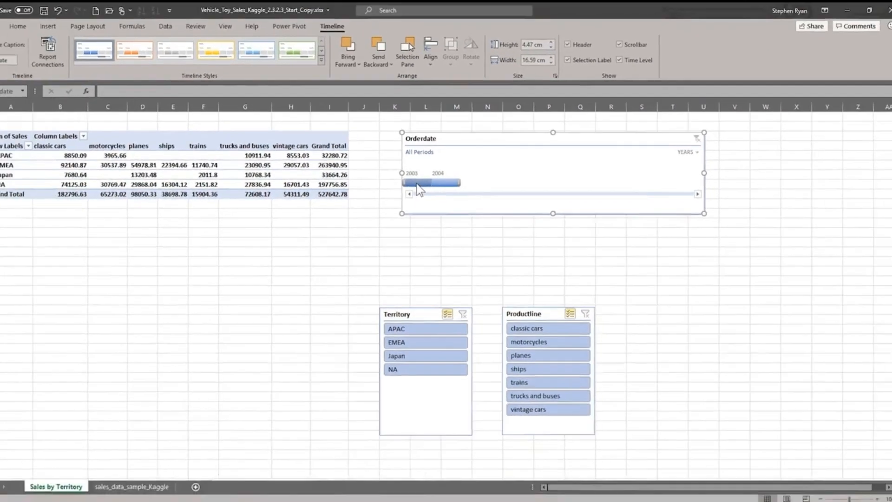
click(205, 179)
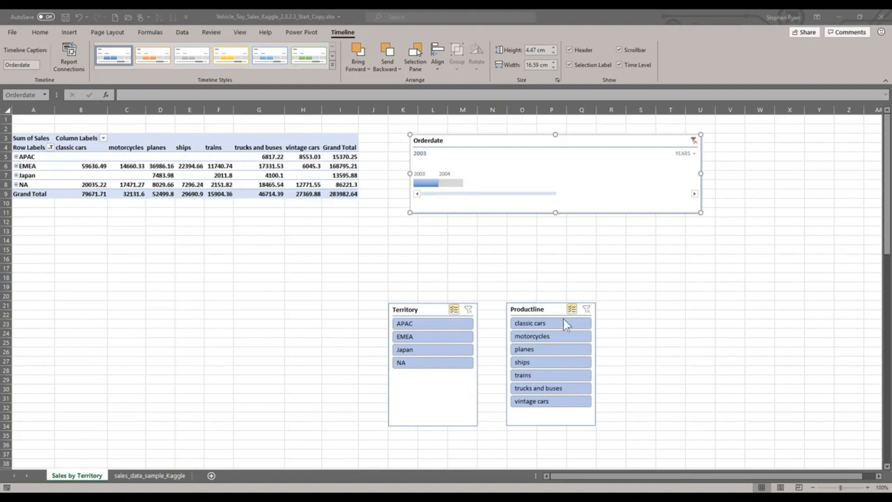
- Filter the PivotTable to trains with the Productline slicer and limit the Territory slicer to EMEA and NA
click(528, 376)
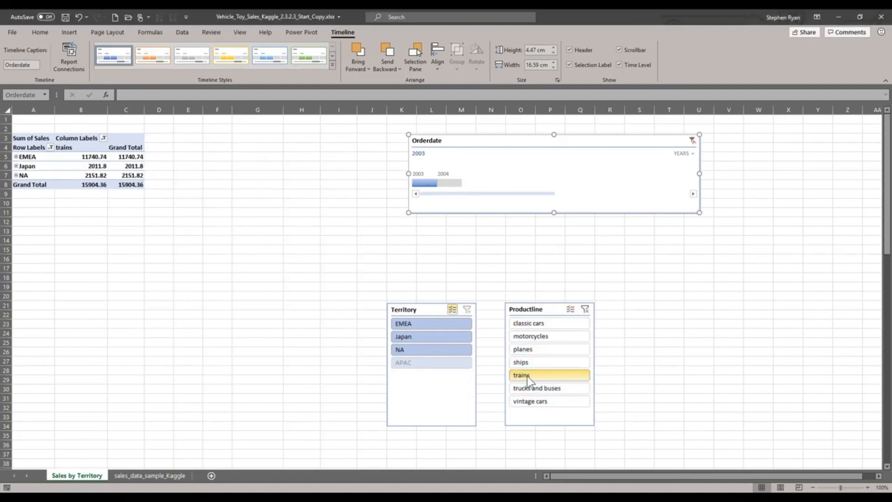
click(417, 325)
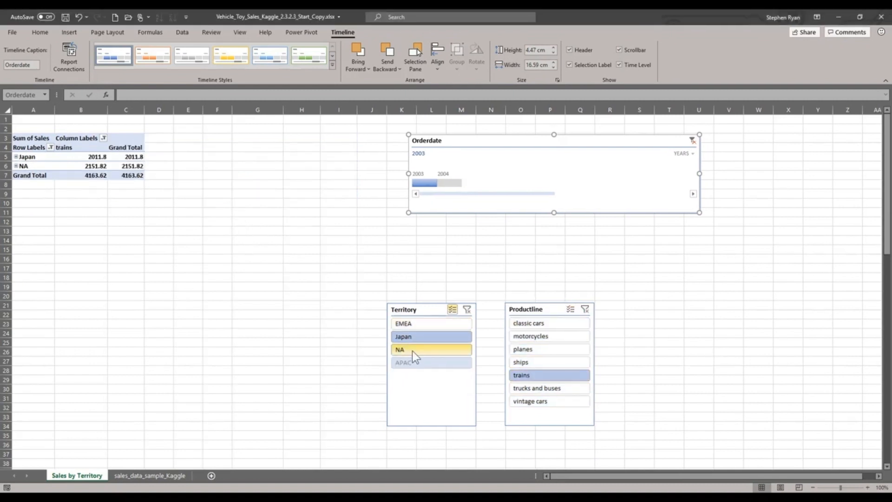
click(412, 351)
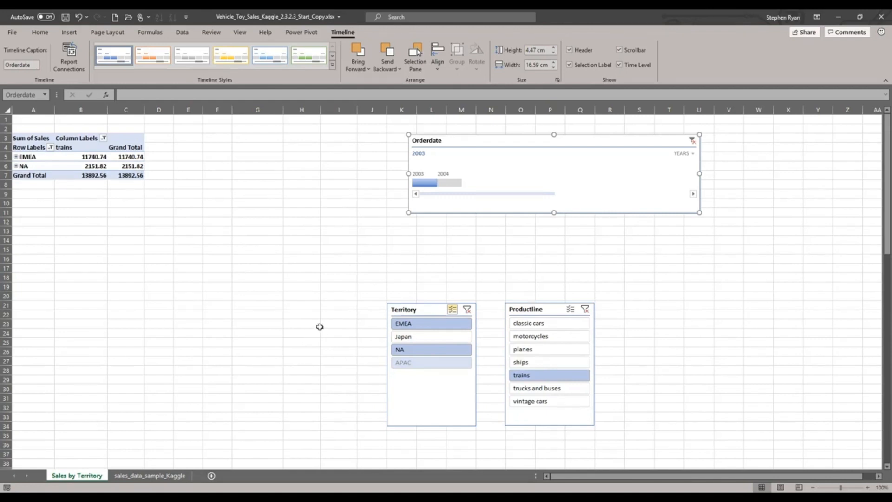
- Shift the Orderdate timeline's filter to 2004, and clear the filters of the timeline and both slicers
click(449, 183)
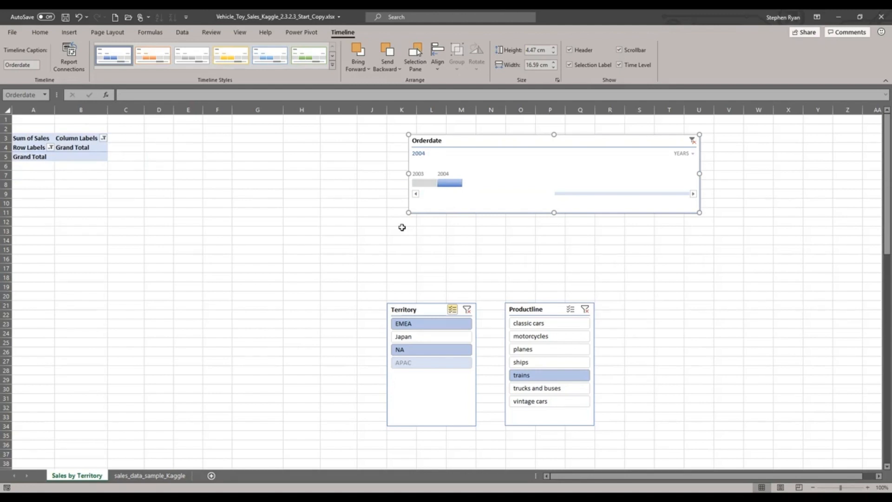
click(585, 309)
click(692, 140)
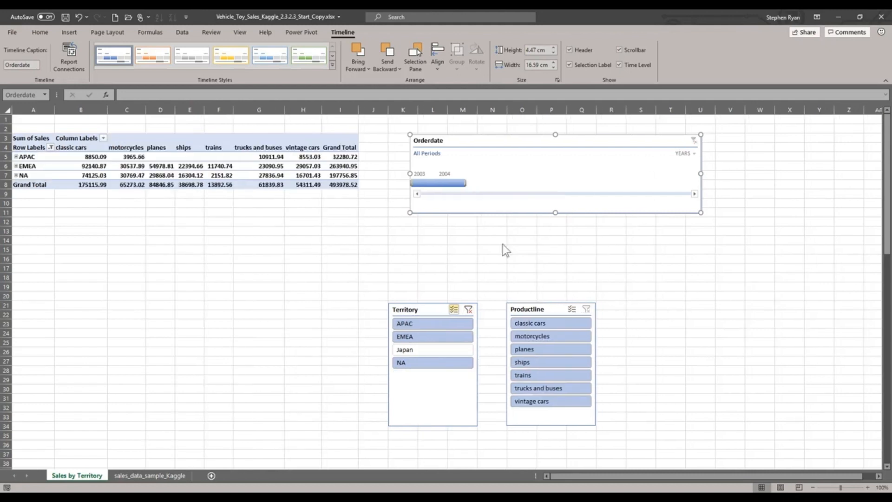
click(467, 312)
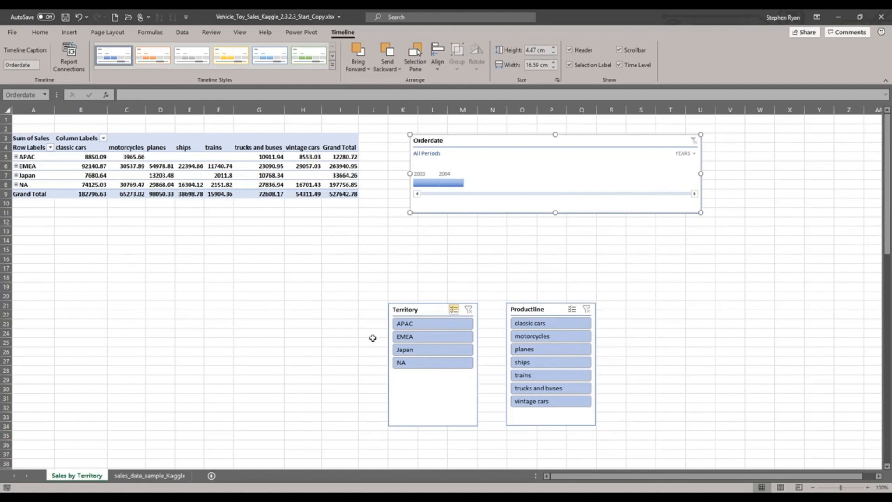
- Apply a green style to the Orderdate timeline and an orange style to the Territory slicer
click(301, 60)
key(Tab)
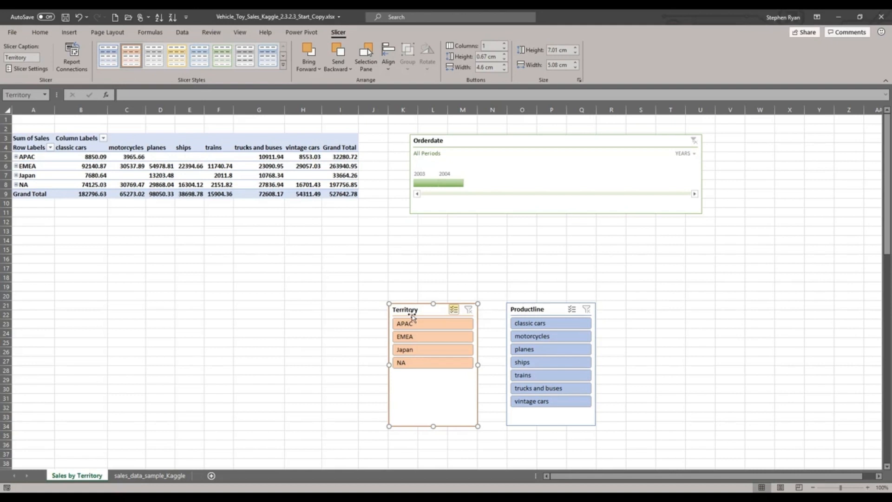
- Delete the Productline slicer and undo the deletion
click(533, 411)
key(Delete)
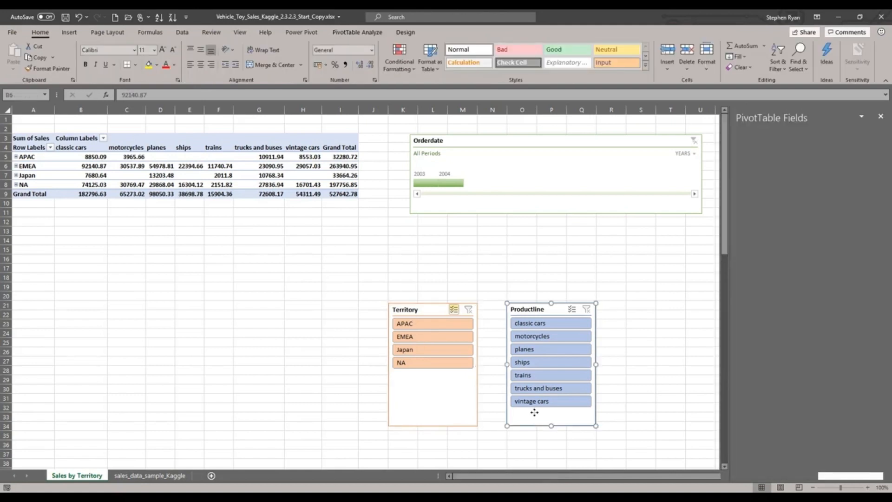
key(ctrl+z)
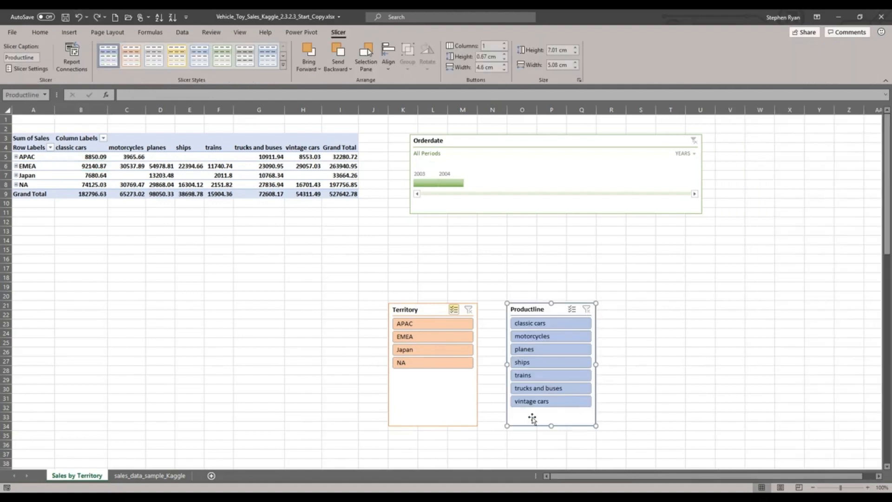
- Cut the Productline slicer from the worksheet
right_click(532, 418)
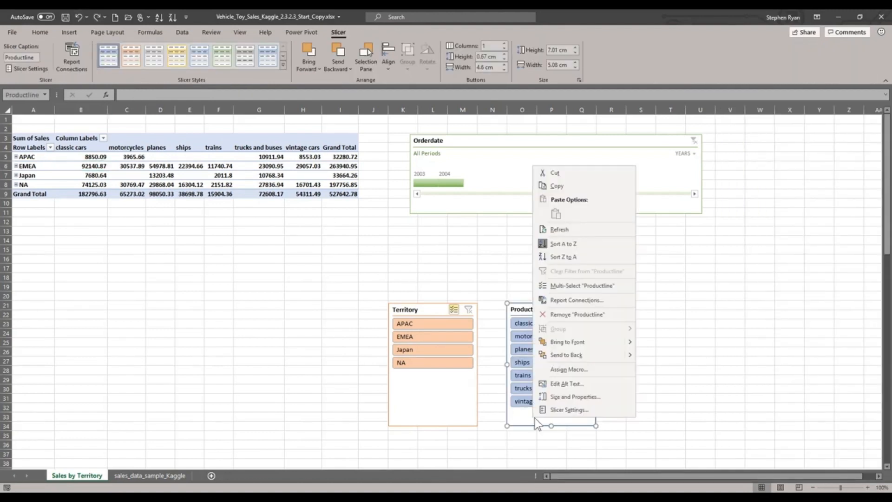
click(554, 173)
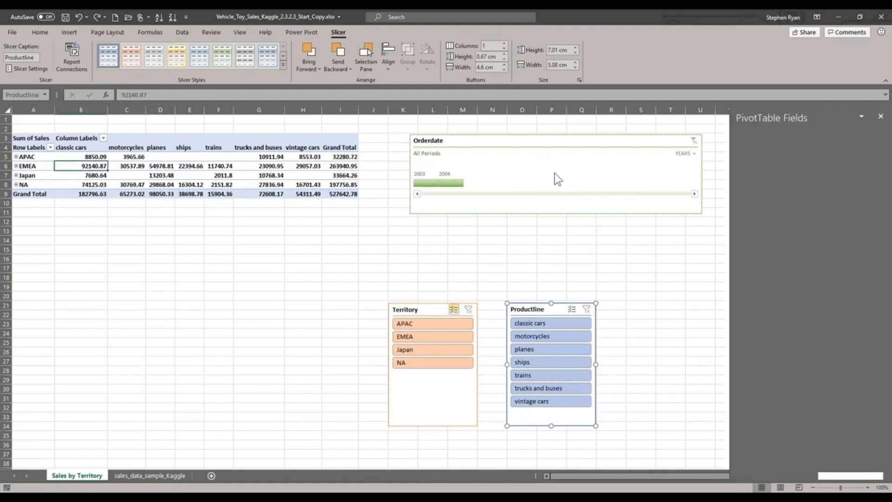